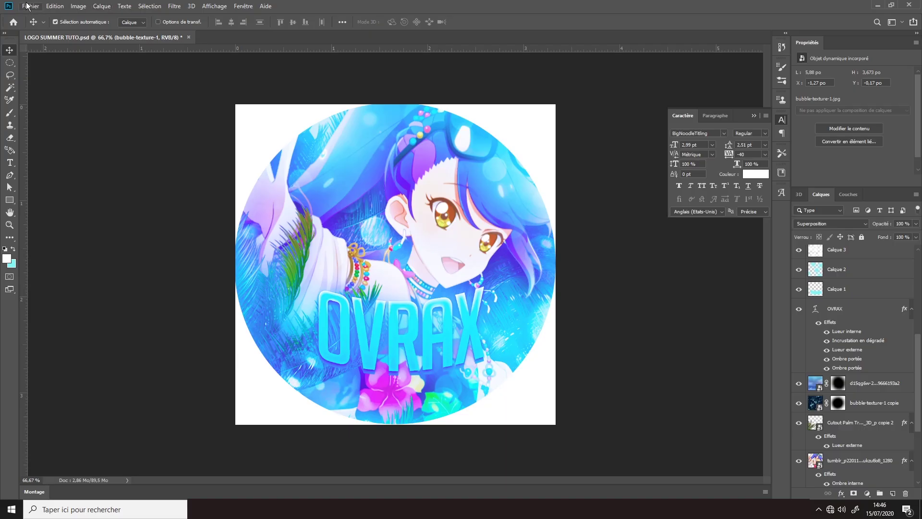
# Create the blank white Sans titre-1 document: 1000 × 1000 px, 300 ppi, RGB 8-bit.
pyautogui.click(26, 6)
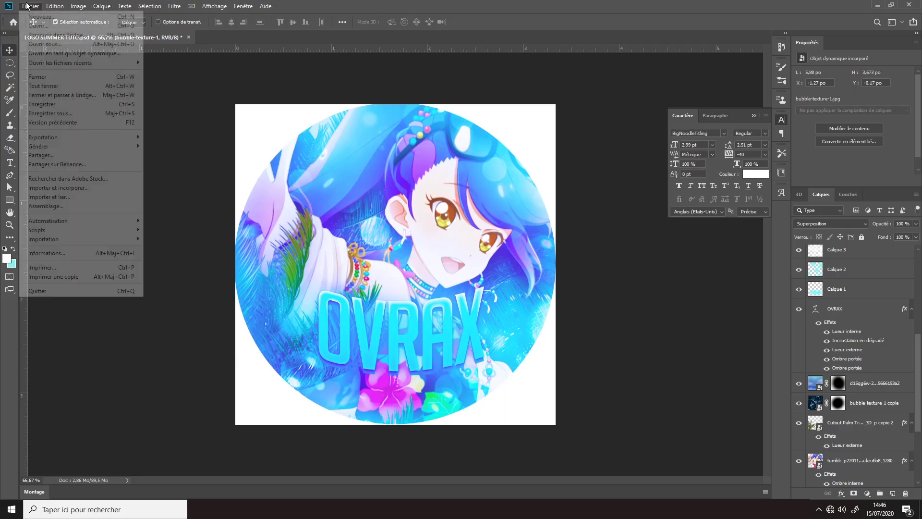
pyautogui.press('Escape')
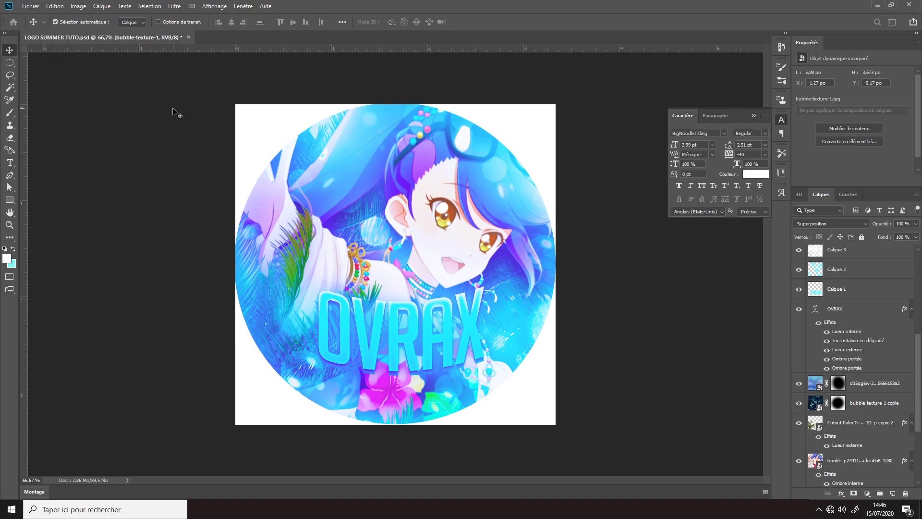
pyautogui.hotkey('ctrl', 'n')
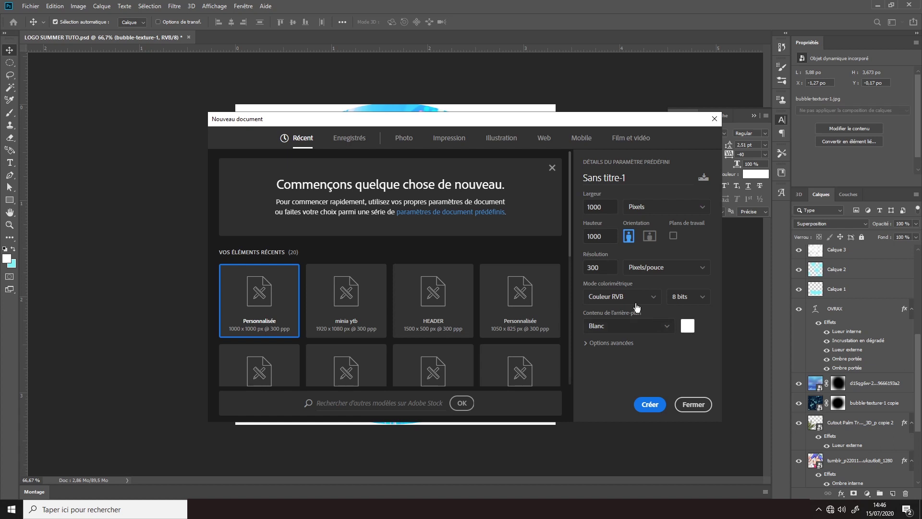
pyautogui.click(657, 404)
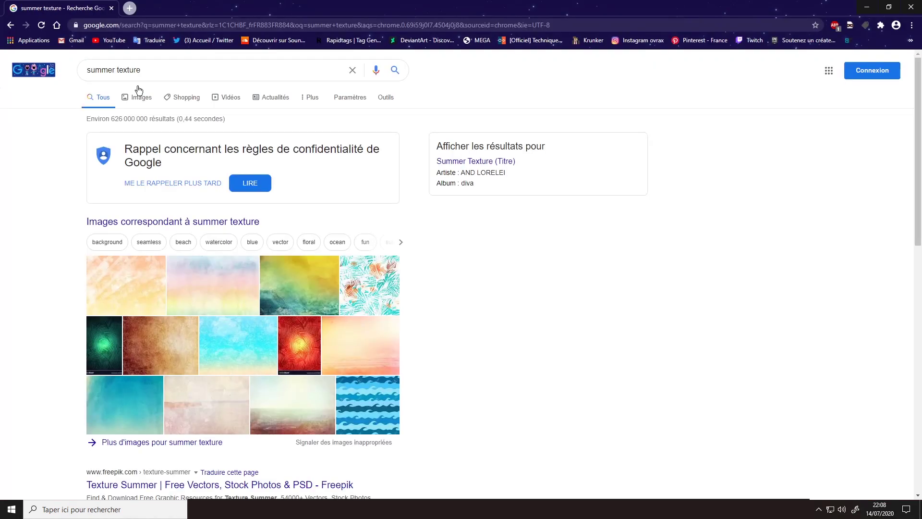
# Browse Google Images results for summer textures and preview a summer leaf texture.
pyautogui.click(138, 90)
pyautogui.scroll(-5, 531, 268)
pyautogui.click(360, 267)
pyautogui.scroll(-3, 433, 273)
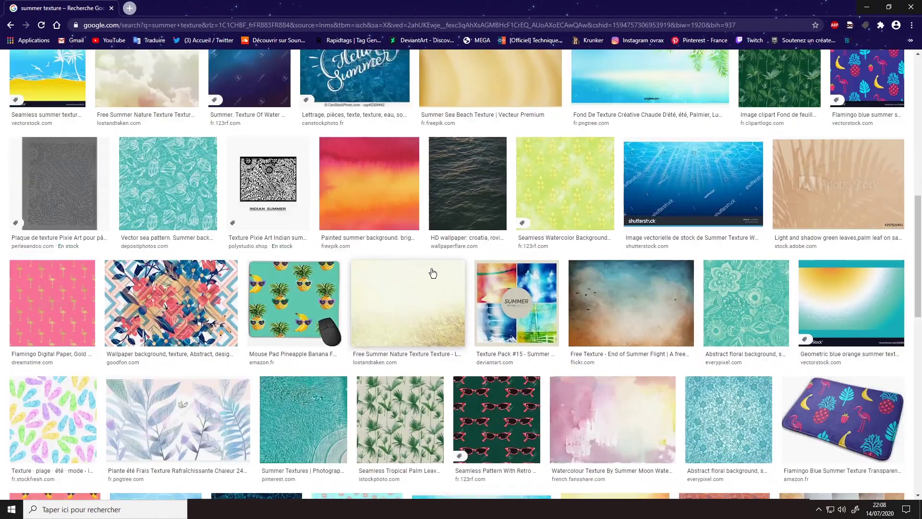
pyautogui.click(178, 418)
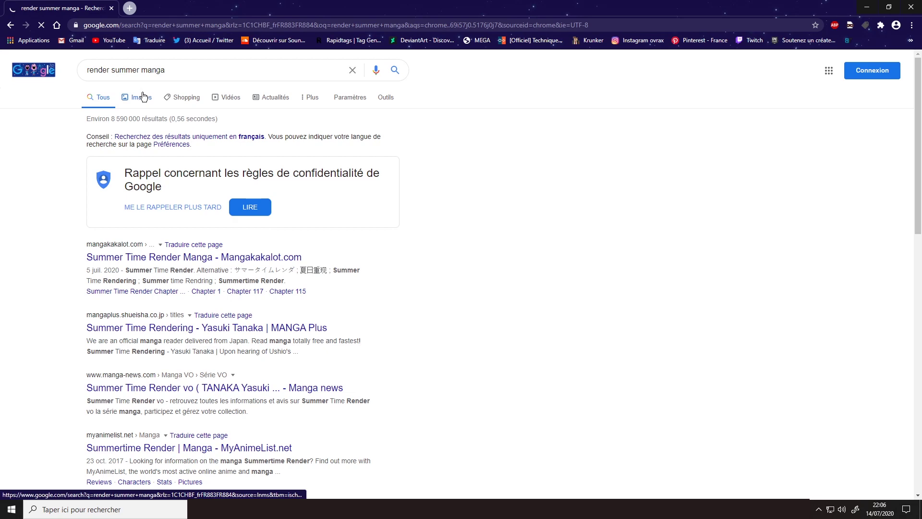
# Filter 'render summer manga' images to large, transparent results and preview a summer girl render.
pyautogui.click(143, 96)
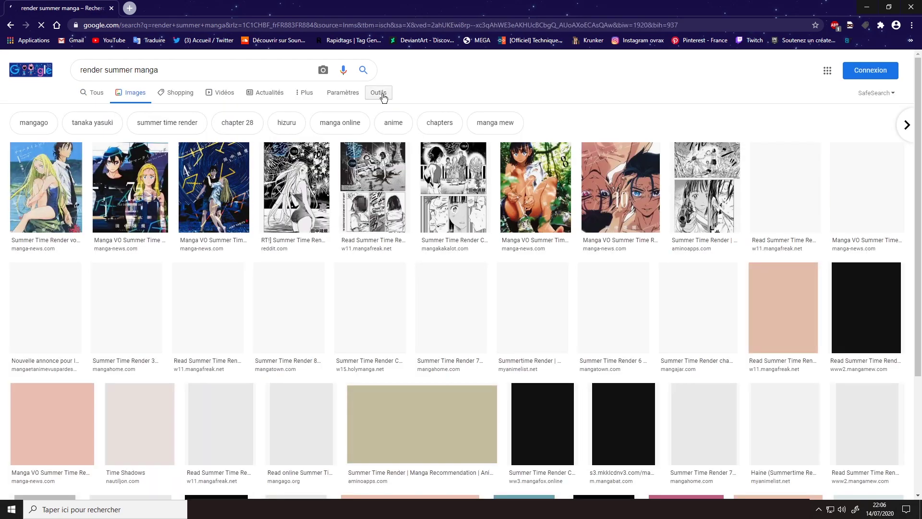
pyautogui.click(378, 92)
pyautogui.click(87, 110)
pyautogui.click(96, 129)
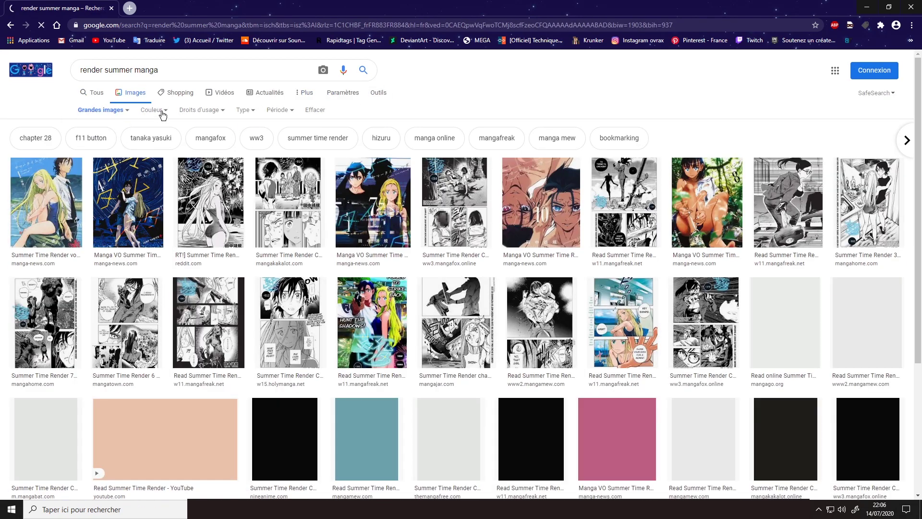
pyautogui.click(153, 110)
pyautogui.click(148, 159)
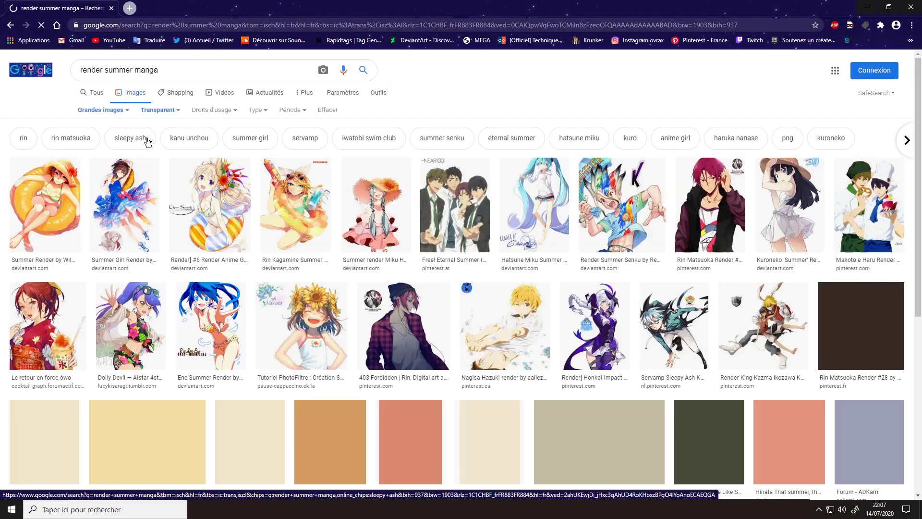
pyautogui.click(130, 327)
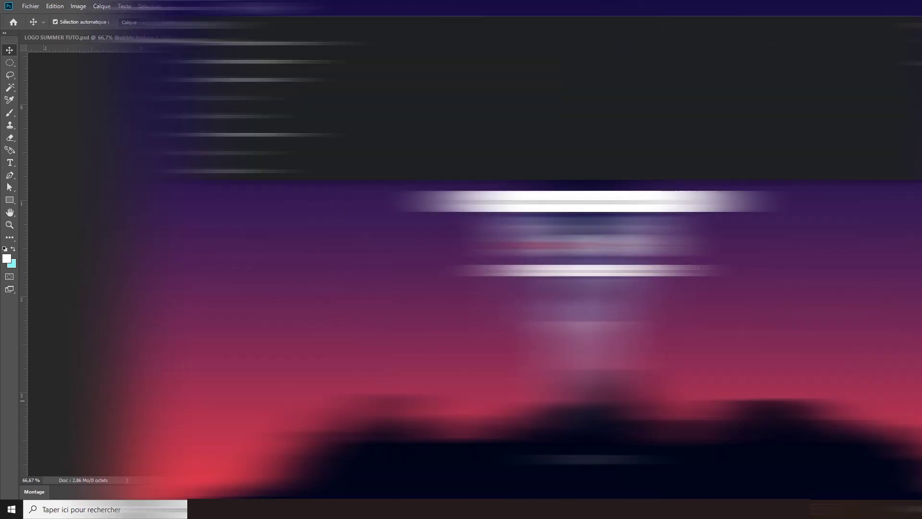
# Search Google Images for palm pictures and for 'bubble texture'.
pyautogui.press('Return')
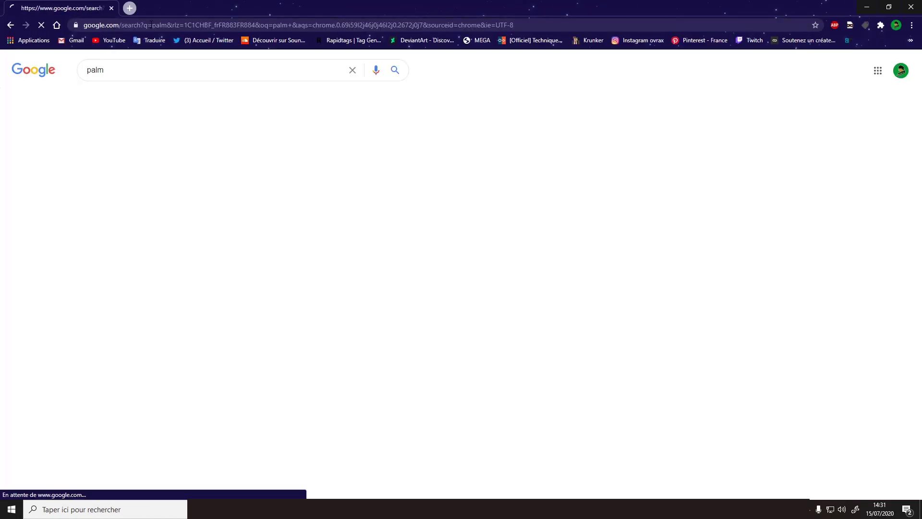
pyautogui.click(229, 100)
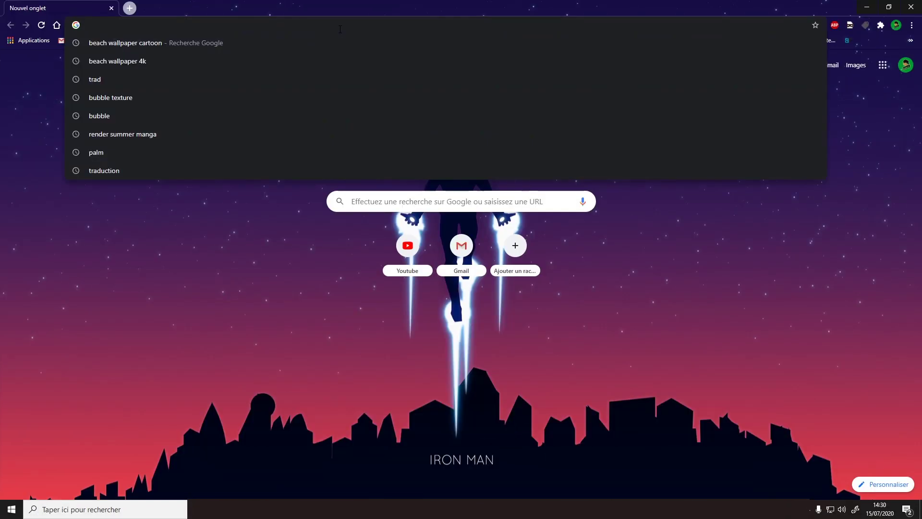
pyautogui.write('bubble texture')
pyautogui.press('Return')
pyautogui.click(137, 107)
pyautogui.scroll(-1, 419, 242)
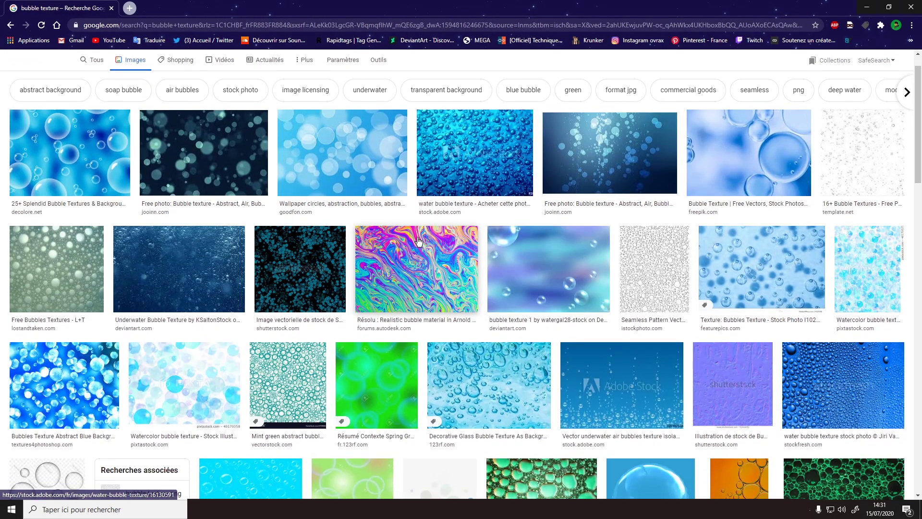
pyautogui.scroll(1, 376, 293)
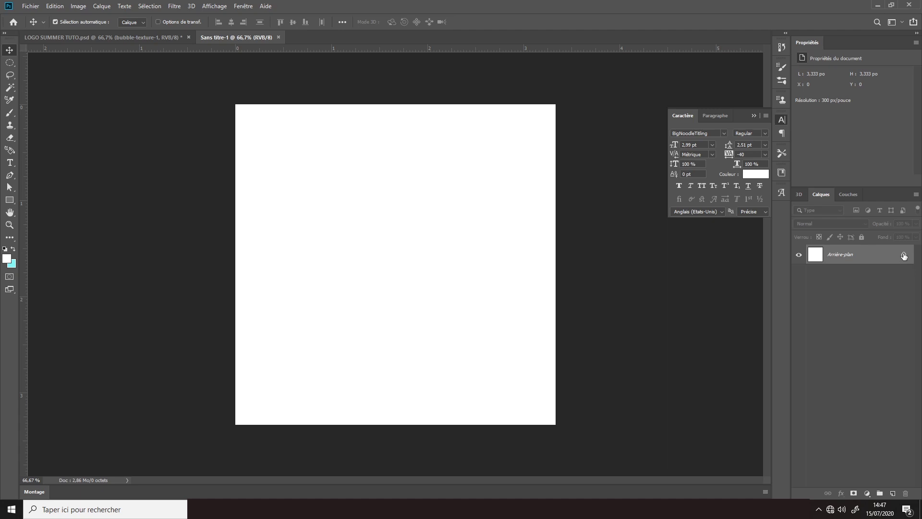
# Unlock Arrière-plan into Calque 0 and delete a canvas-filling circle from it.
pyautogui.moveTo(904, 256); pyautogui.dragTo(903, 491)
pyautogui.moveTo(903, 491); pyautogui.dragTo(903, 492)
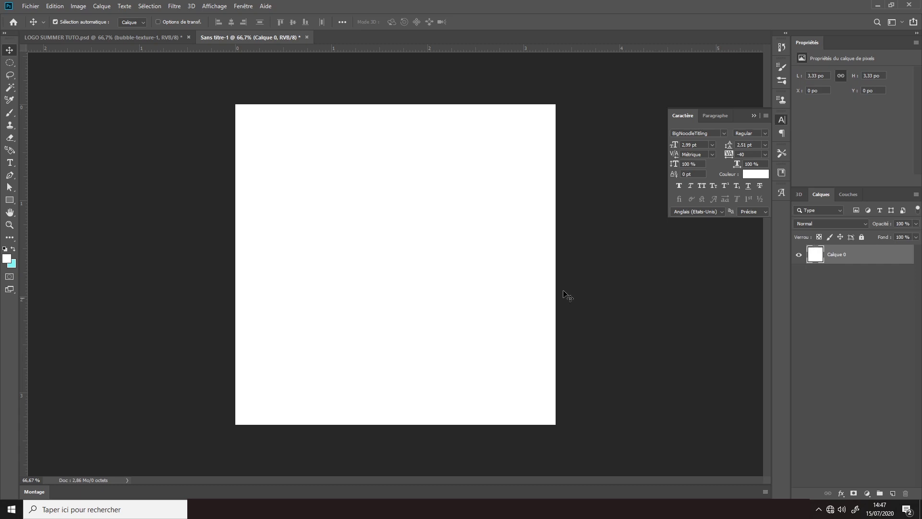
pyautogui.rightClick(13, 65)
pyautogui.click(24, 62)
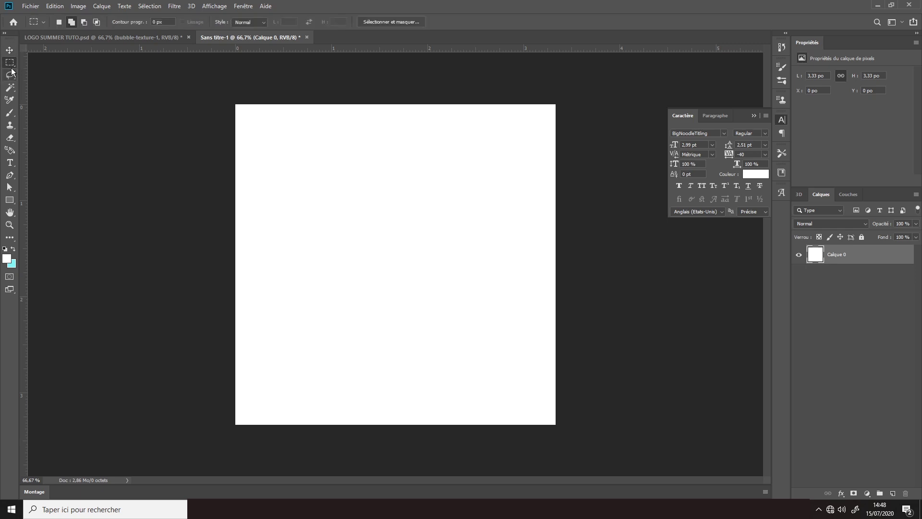
pyautogui.rightClick(12, 66)
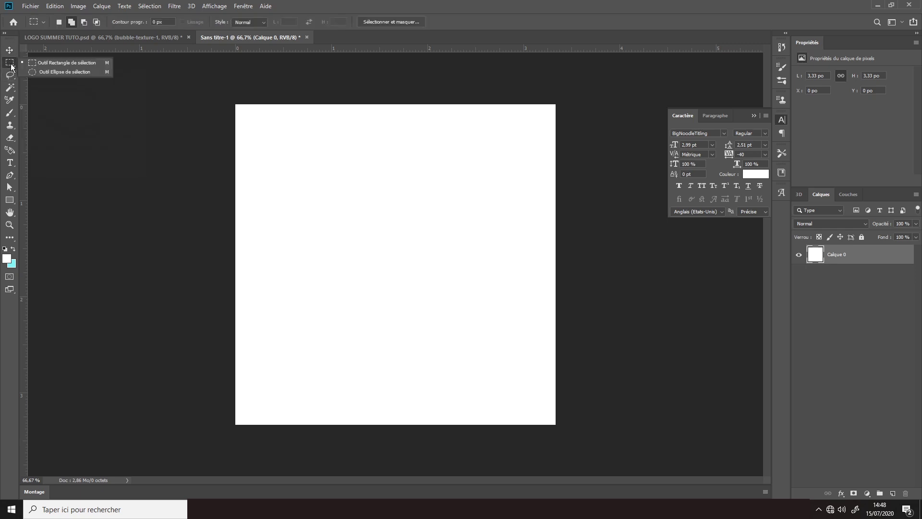
pyautogui.click(41, 71)
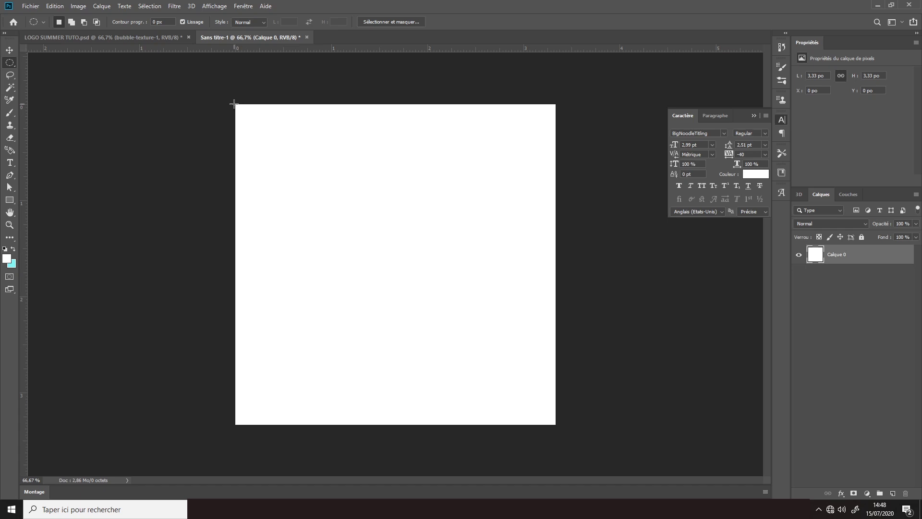
pyautogui.moveTo(237, 105); pyautogui.dragTo(558, 404)
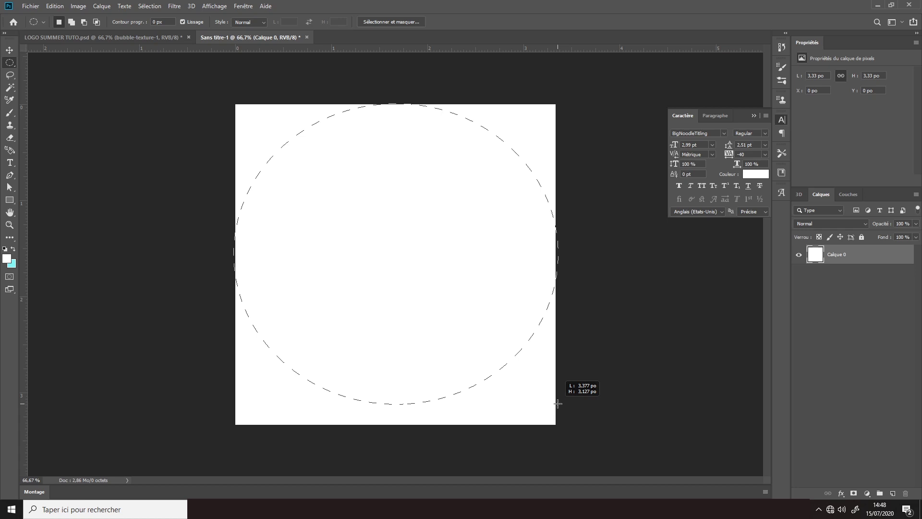
pyautogui.moveTo(558, 404)
pyautogui.mouseDown()
pyautogui.moveTo(517, 370)
pyautogui.moveTo(582, 426)
pyautogui.mouseUp()
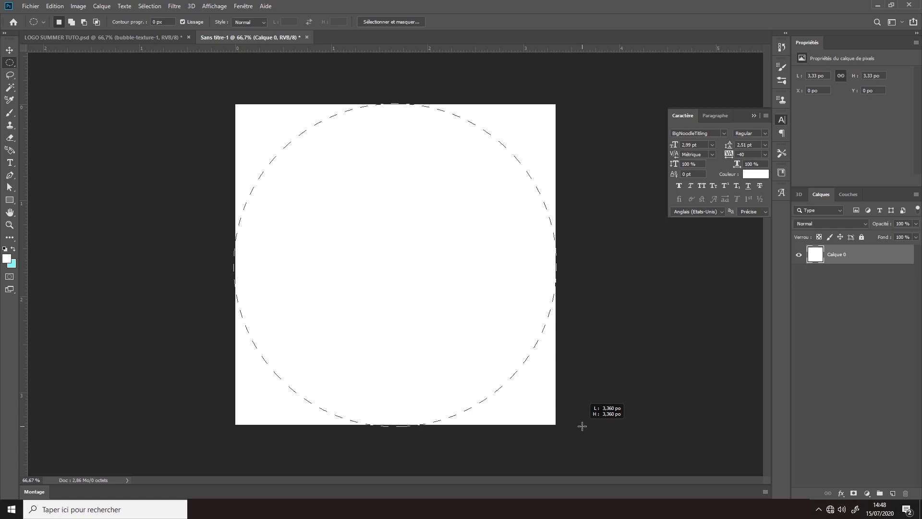
pyautogui.moveTo(582, 426); pyautogui.dragTo(581, 426)
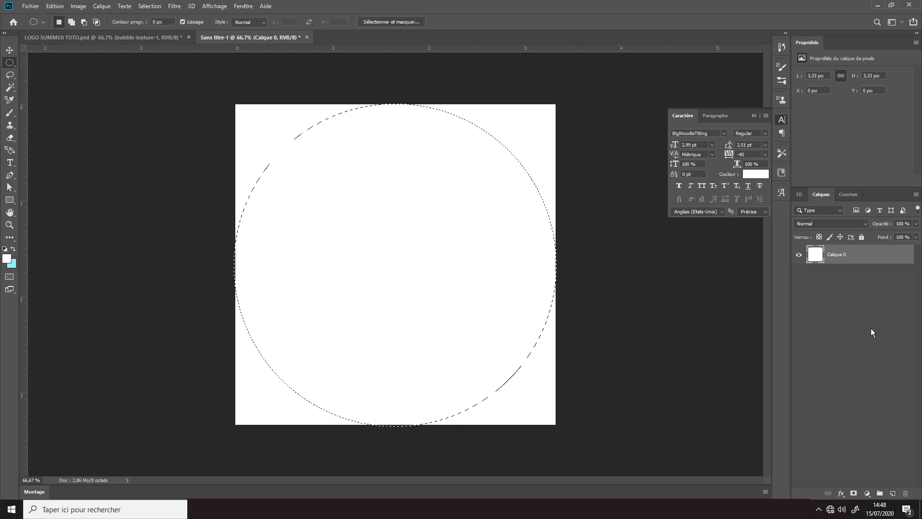
pyautogui.press('Delete')
pyautogui.click(9, 49)
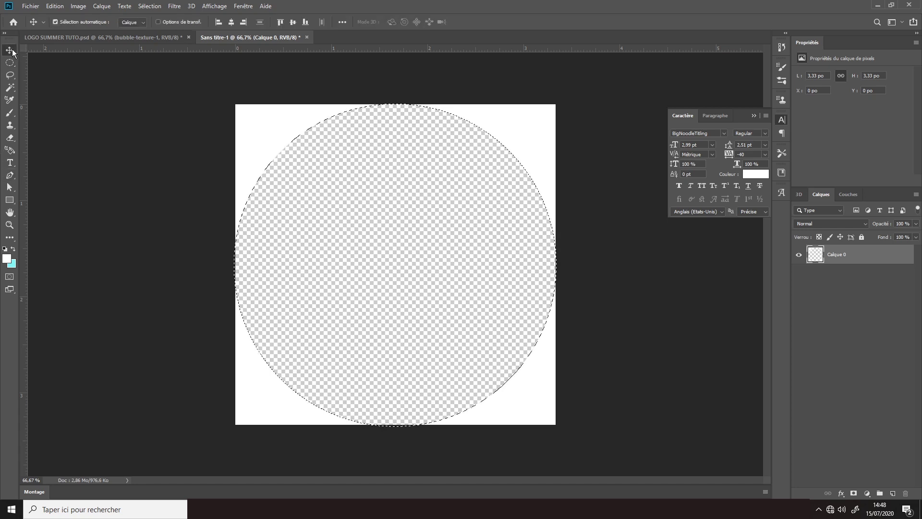
pyautogui.hotkey('ctrl', 'd')
# Add an empty Calque 1 and move it beneath Calque 0.
pyautogui.click(149, 6)
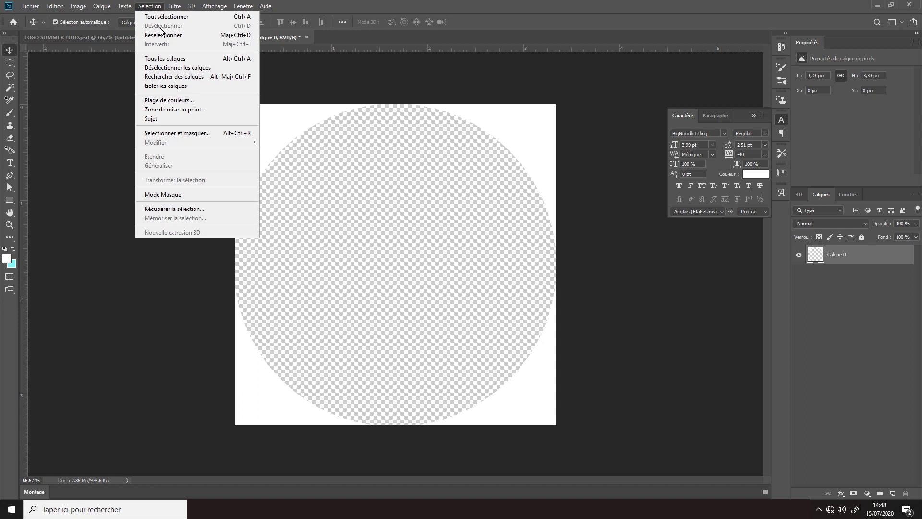
pyautogui.click(241, 282)
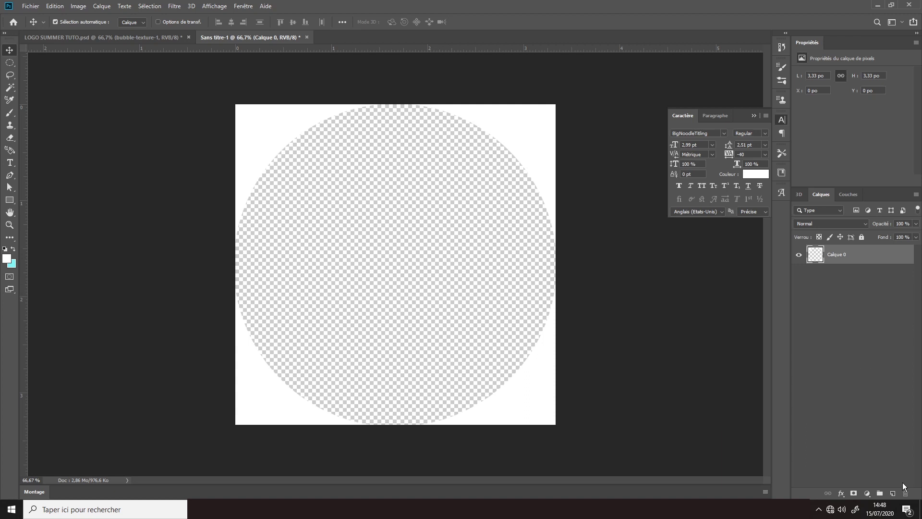
pyautogui.click(893, 493)
pyautogui.moveTo(868, 260); pyautogui.dragTo(871, 298)
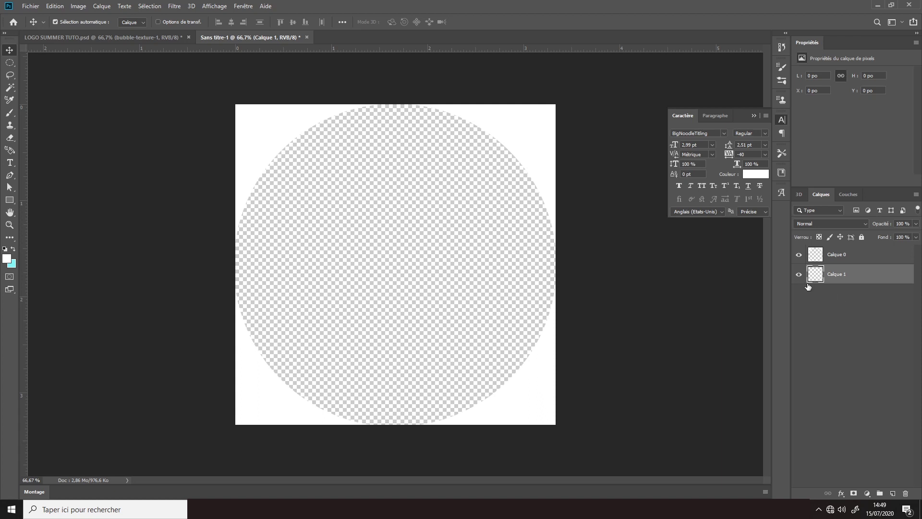
# Lock Calque 0 completely and tag it with the yellow (Jaune) colour label.
pyautogui.click(799, 255)
pyautogui.click(865, 256)
pyautogui.click(860, 238)
pyautogui.rightClick(836, 256)
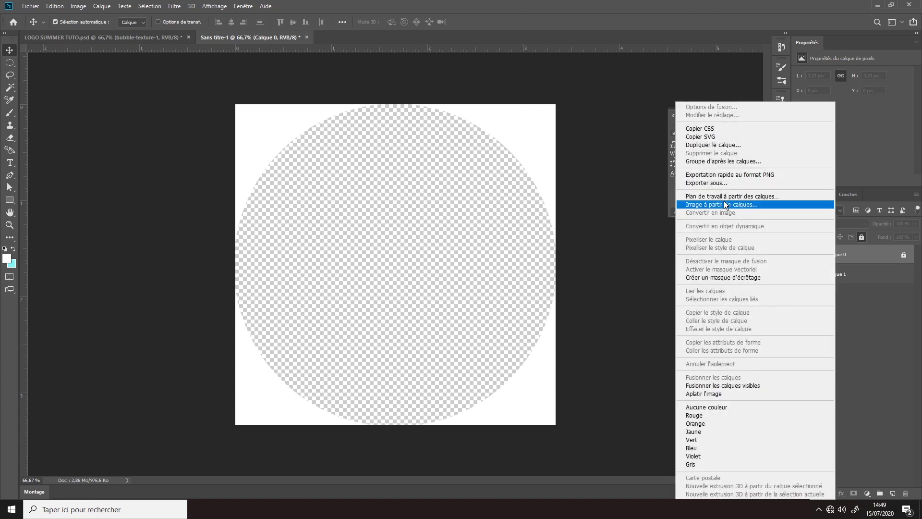
pyautogui.press('Escape')
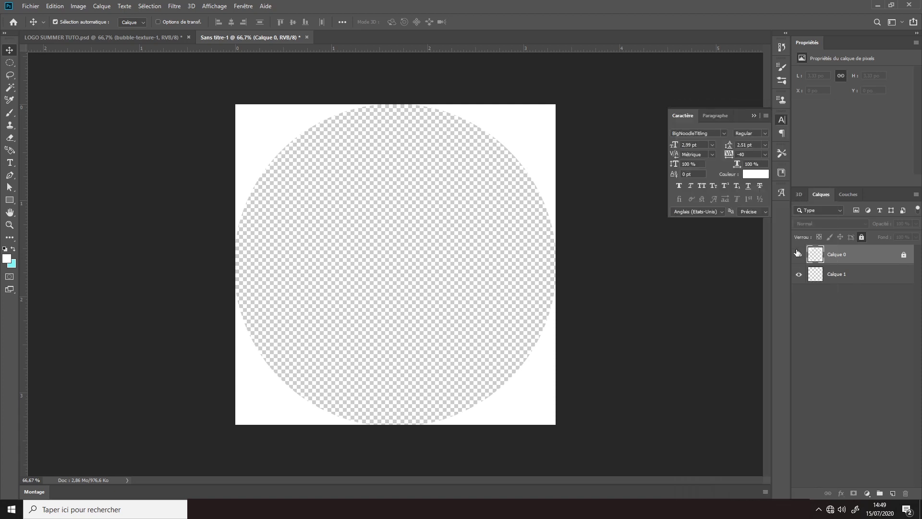
pyautogui.rightClick(797, 253)
pyautogui.click(813, 301)
pyautogui.click(851, 278)
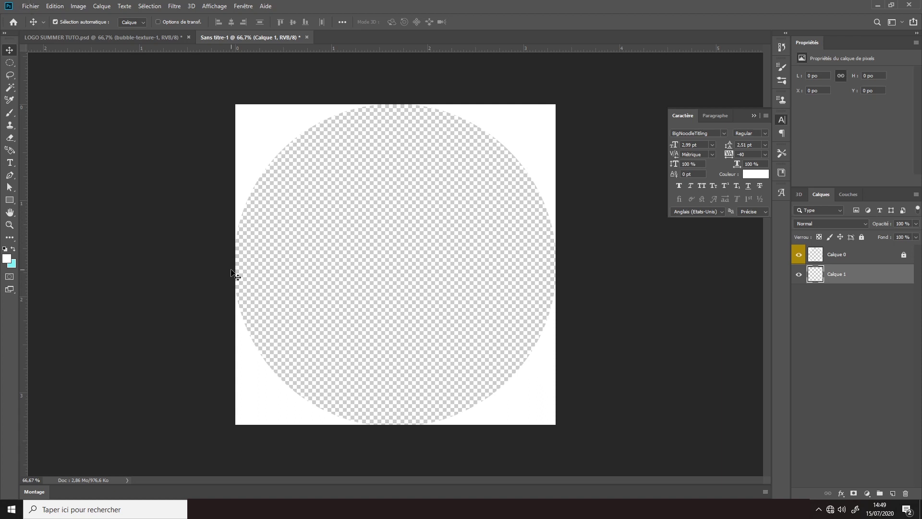
# Search Google Images for 'beach wallpaper 4k' and scroll through the beach results.
pyautogui.write('beach')
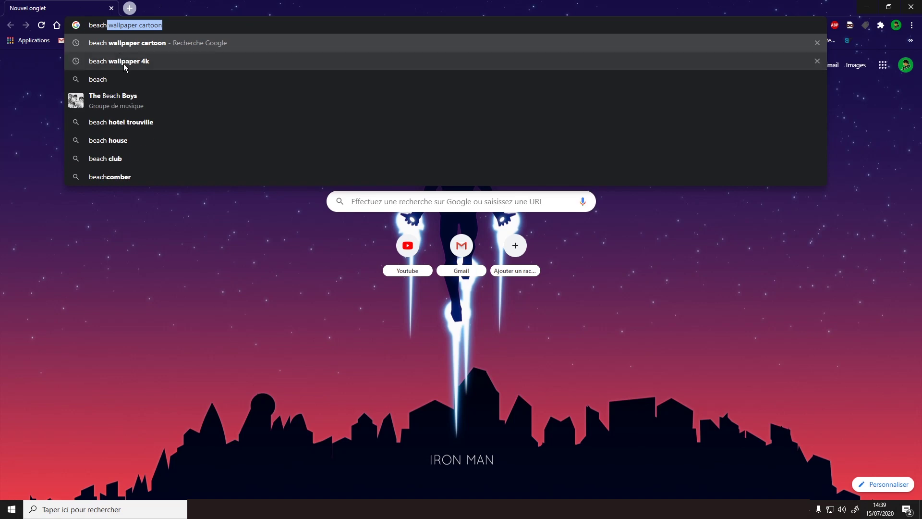
pyautogui.click(123, 62)
pyautogui.click(143, 100)
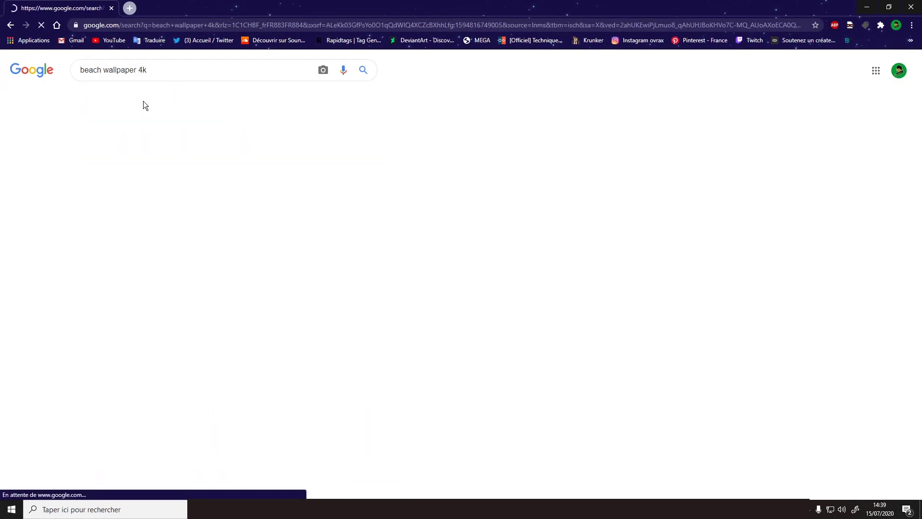
pyautogui.scroll(-1, 476, 235)
pyautogui.scroll(-3, 386, 216)
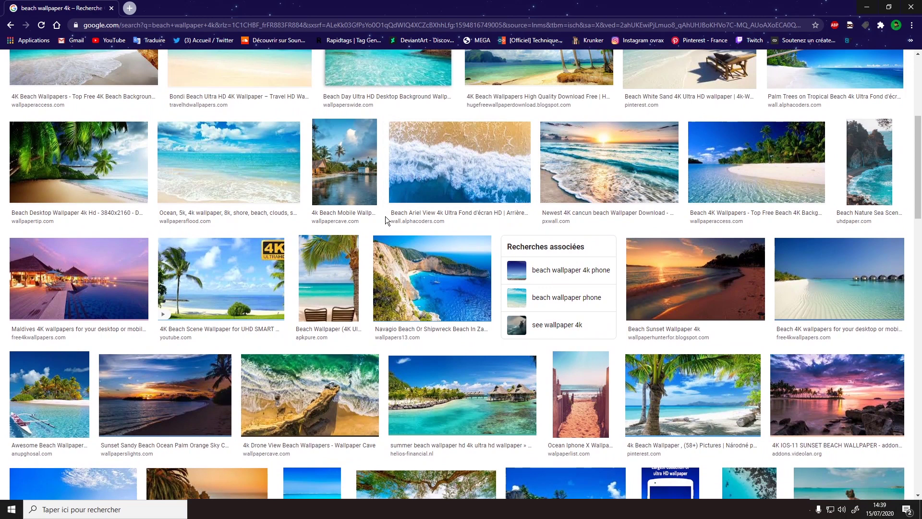
pyautogui.scroll(-5, 386, 216)
pyautogui.scroll(-3, 385, 217)
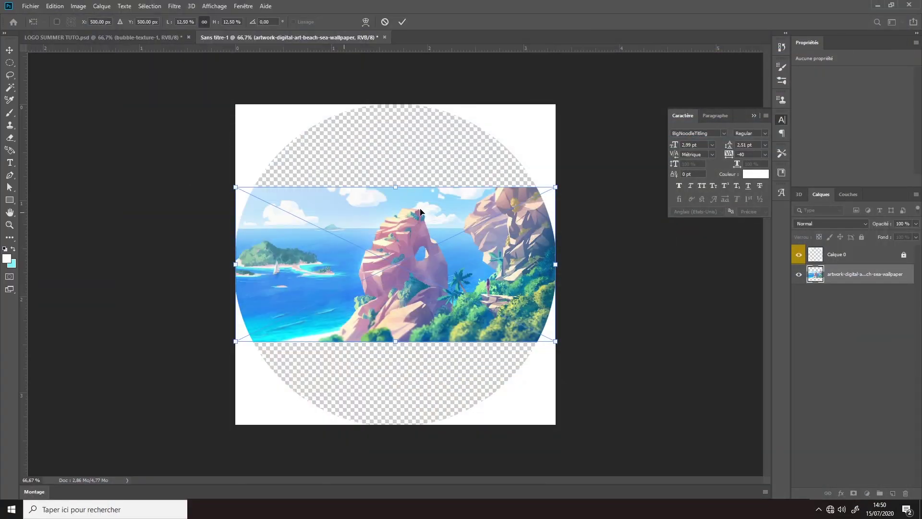
# Scale up and reposition the placed beach wallpaper so it fills the circle, then commit.
pyautogui.moveTo(556, 264); pyautogui.dragTo(889, 288)
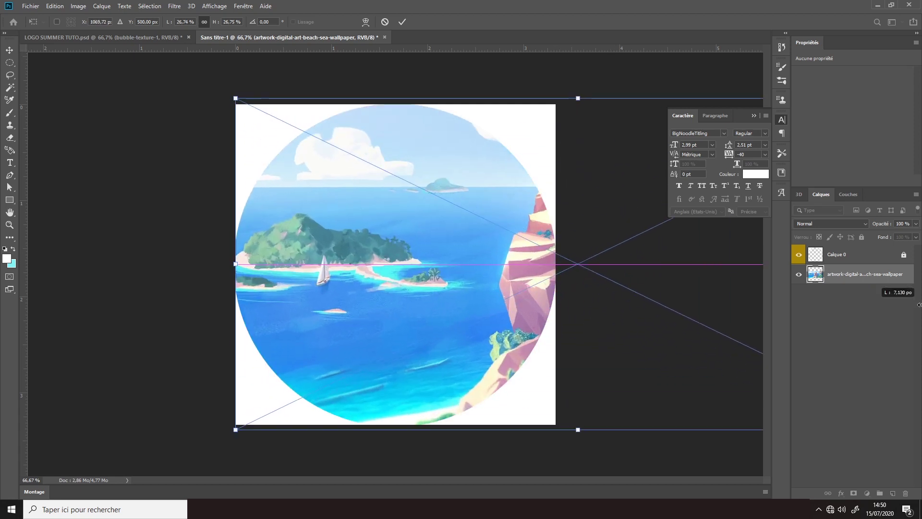
pyautogui.moveTo(682, 281)
pyautogui.mouseDown()
pyautogui.moveTo(622, 294)
pyautogui.moveTo(638, 293)
pyautogui.mouseUp()
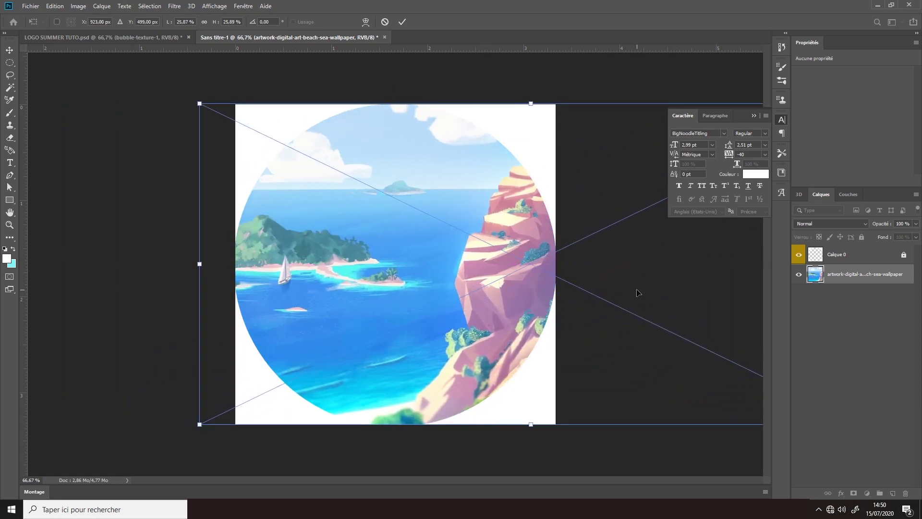
pyautogui.press('Return')
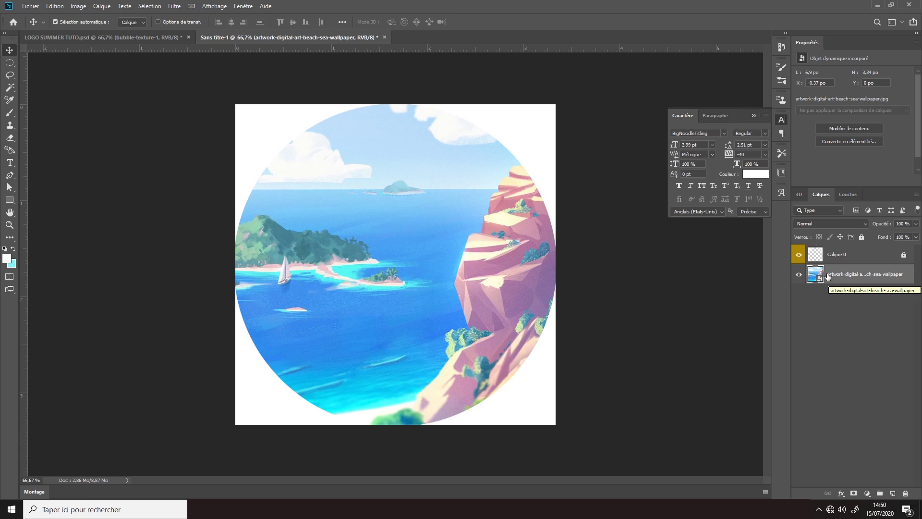
pyautogui.click(36, 7)
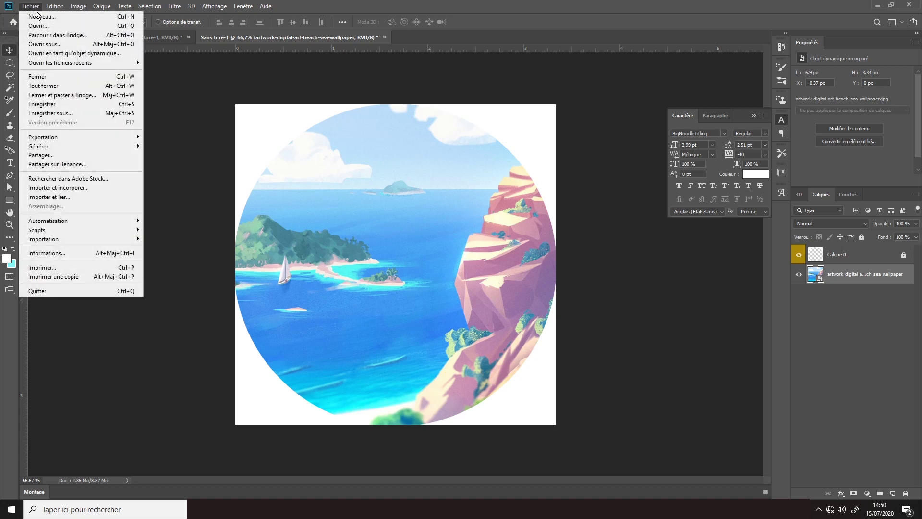
# Place the anime girl render as a smart object above the beach wallpaper.
pyautogui.click(53, 188)
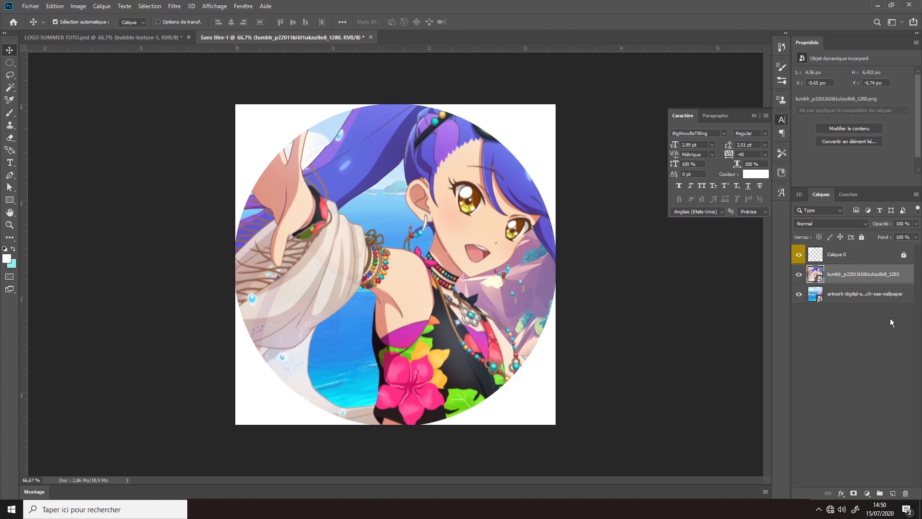
pyautogui.click(858, 298)
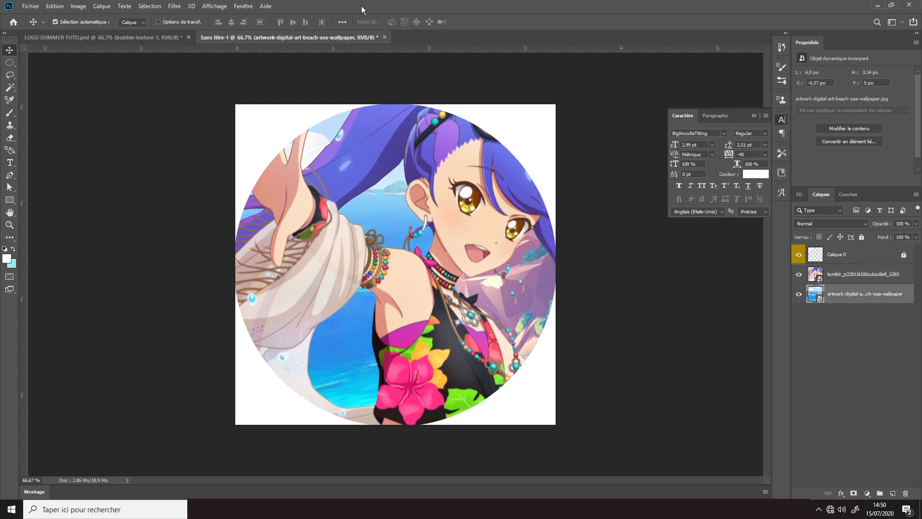
pyautogui.hotkey('alt', 'f')
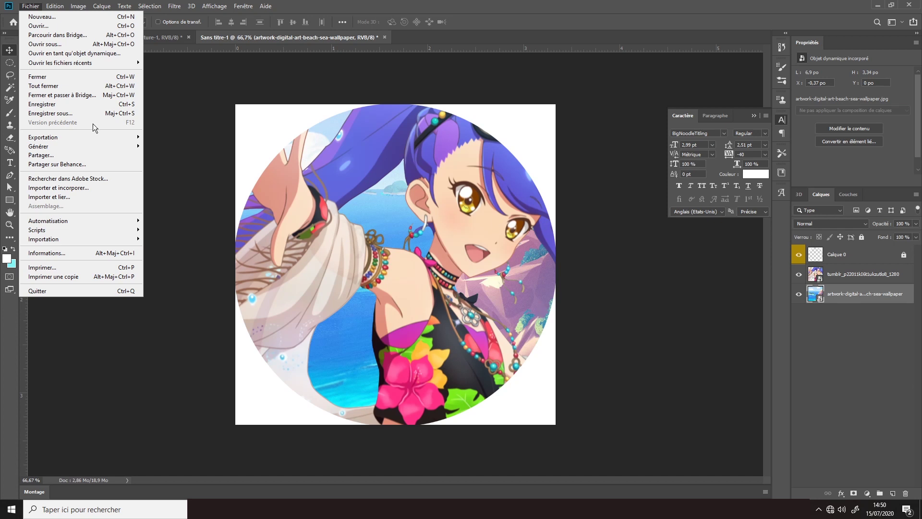
# Place the palm tree PNG at about 50% size, positioned lower left.
pyautogui.click(104, 187)
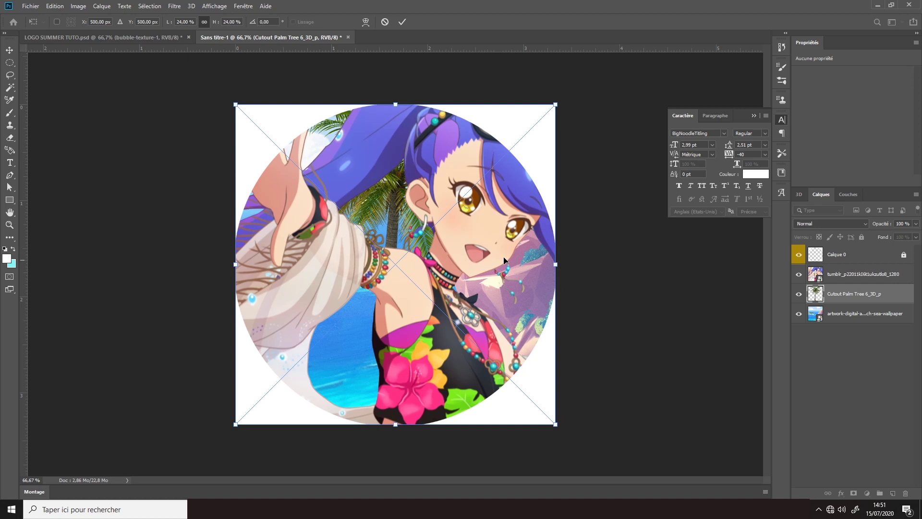
pyautogui.moveTo(556, 264); pyautogui.dragTo(918, 294)
pyautogui.moveTo(636, 156); pyautogui.dragTo(592, 447)
pyautogui.press('Return')
pyautogui.press('Down')
pyautogui.press('Down')
pyautogui.press('Down')
pyautogui.press('Down')
pyautogui.press('Down')
pyautogui.press('Down')
pyautogui.press('Down')
pyautogui.press('Down')
pyautogui.press('Down')
pyautogui.press('Down')
pyautogui.press('Down')
pyautogui.press('Down')
# Duplicate the palm tree and rotate the copy about 177° to frame the girl.
pyautogui.hotkey('alt', 'Down')
pyautogui.moveTo(595, 446)
pyautogui.mouseDown()
pyautogui.moveTo(644, 425)
pyautogui.moveTo(629, 312)
pyautogui.moveTo(239, 212)
pyautogui.moveTo(136, 419)
pyautogui.mouseUp()
pyautogui.hotkey('ctrl', 't')
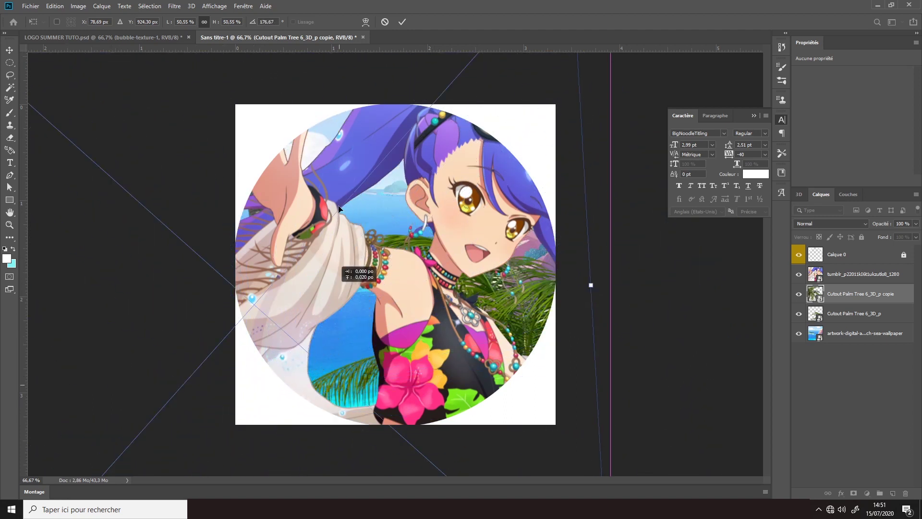
pyautogui.moveTo(345, 278)
pyautogui.mouseDown()
pyautogui.moveTo(389, 158)
pyautogui.moveTo(392, 184)
pyautogui.mouseUp()
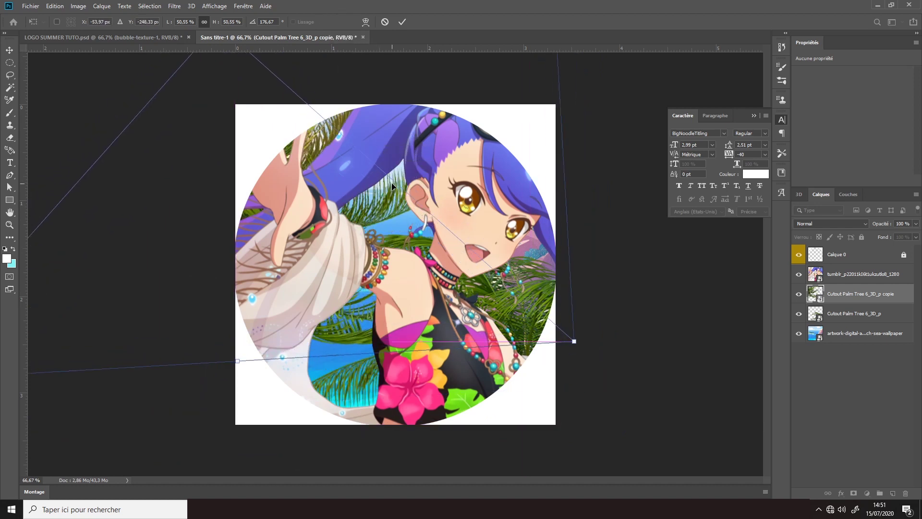
pyautogui.press('Return')
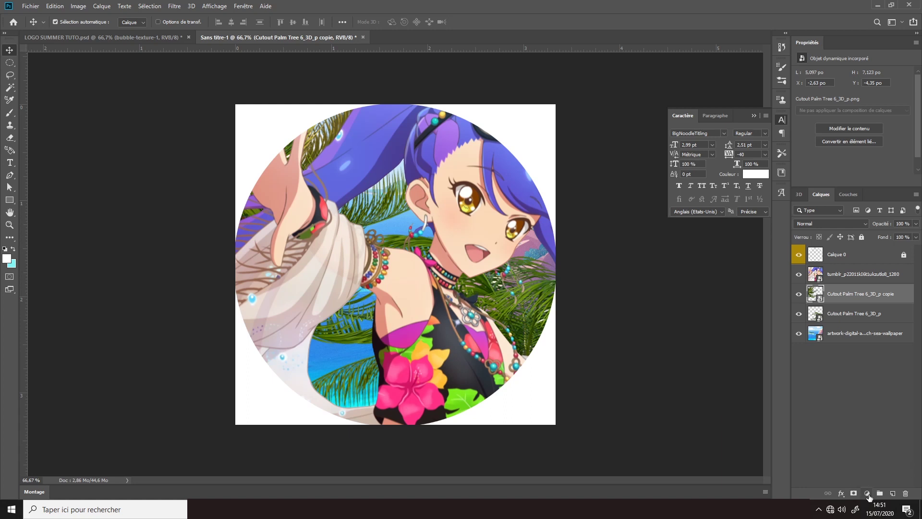
# Add a 0090ff solid-colour fill layer, Fond 1, at 34% opacity over the palms.
pyautogui.click(868, 494)
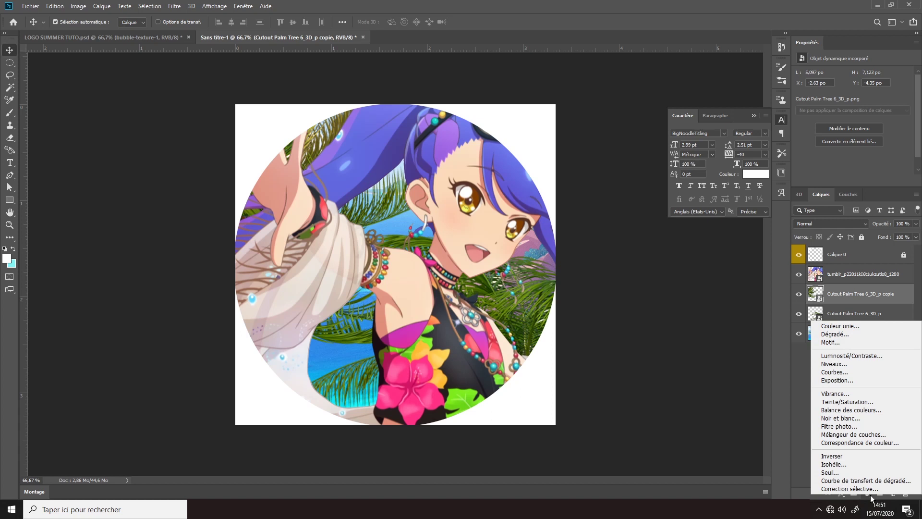
pyautogui.click(866, 326)
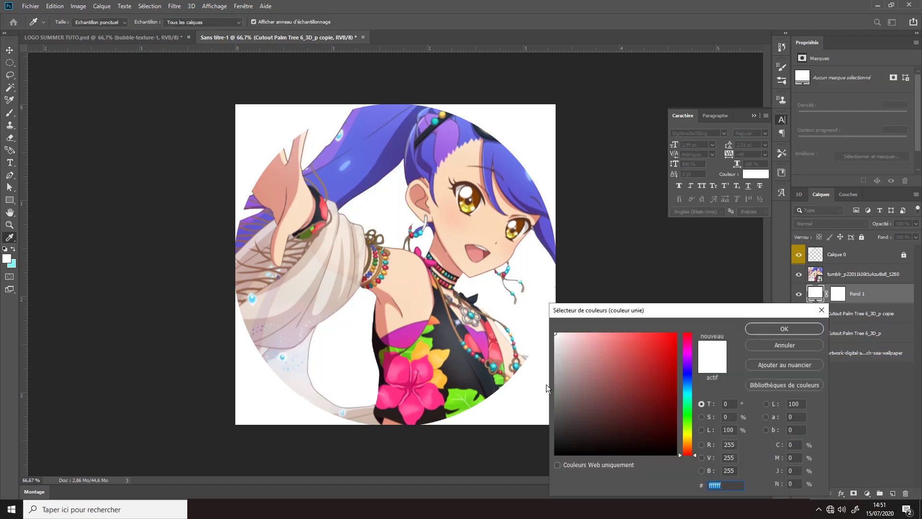
pyautogui.write('0090ff')
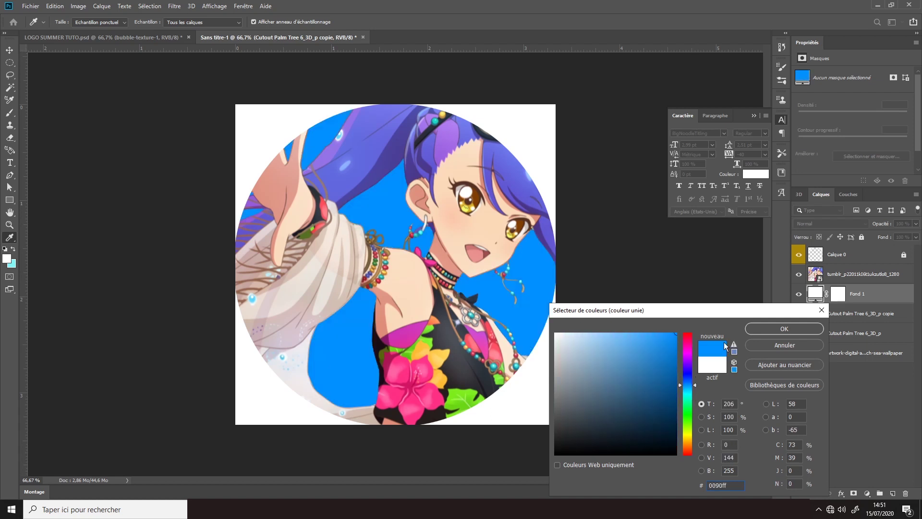
pyautogui.click(757, 331)
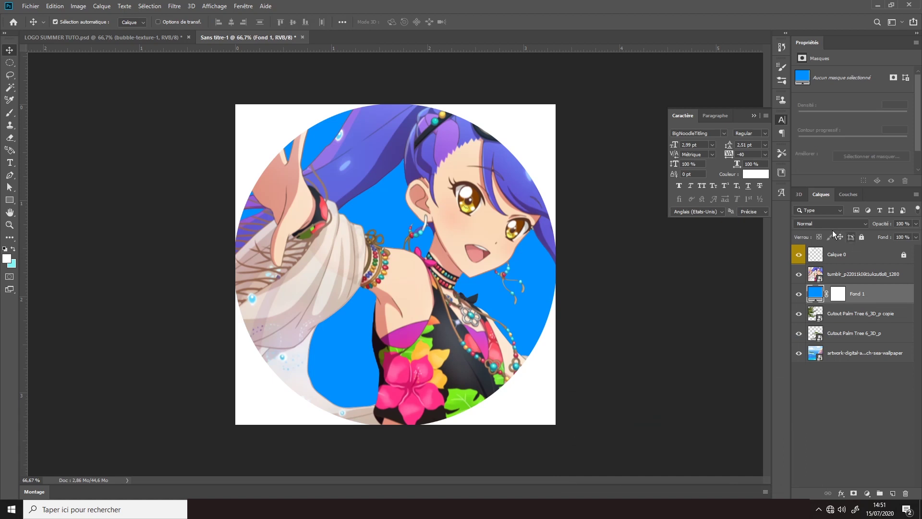
pyautogui.click(916, 223)
pyautogui.moveTo(878, 231); pyautogui.dragTo(886, 232)
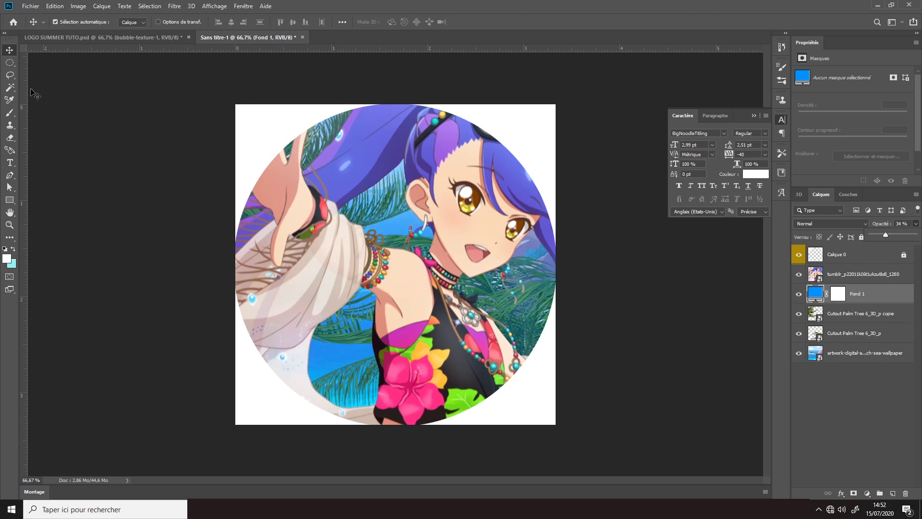
pyautogui.click(10, 51)
pyautogui.click(95, 178)
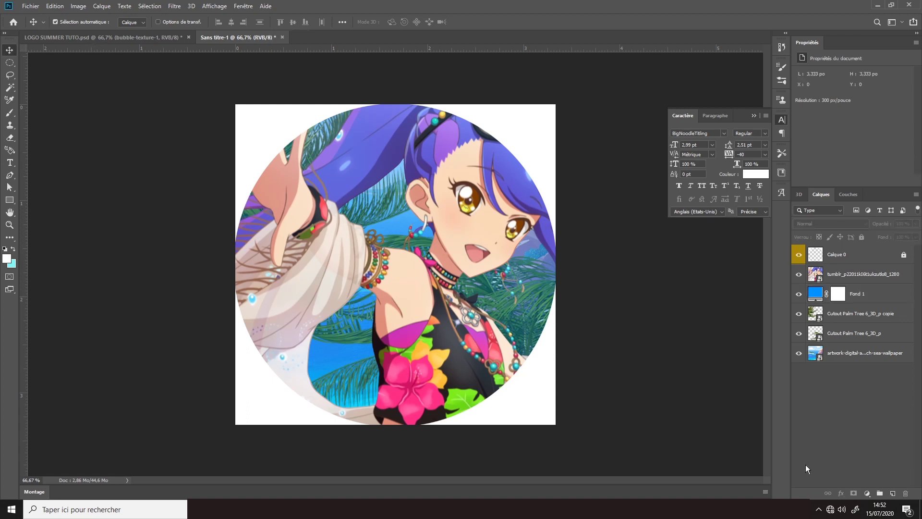
pyautogui.click(860, 295)
# Place bubble-texture-1, stretched wider and moved over the circle.
pyautogui.click(30, 6)
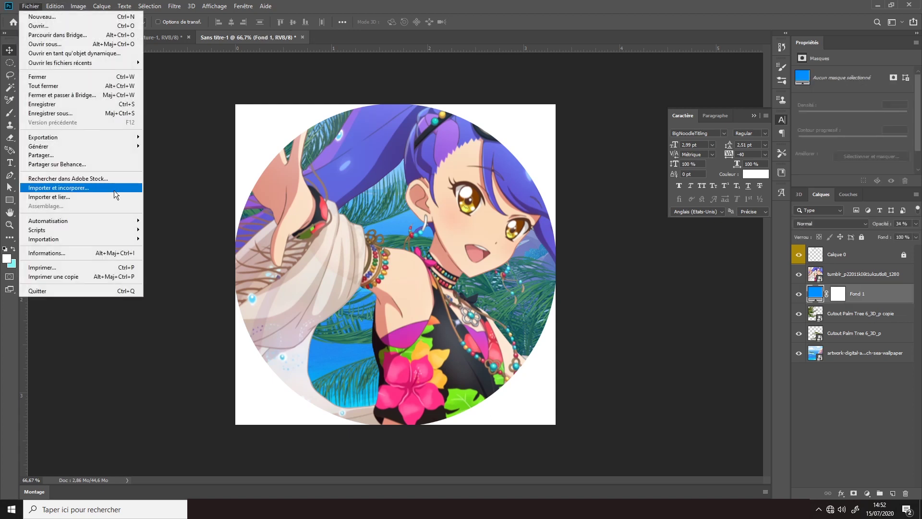
pyautogui.click(114, 188)
pyautogui.moveTo(557, 265)
pyautogui.mouseDown()
pyautogui.moveTo(694, 285)
pyautogui.moveTo(862, 286)
pyautogui.mouseUp()
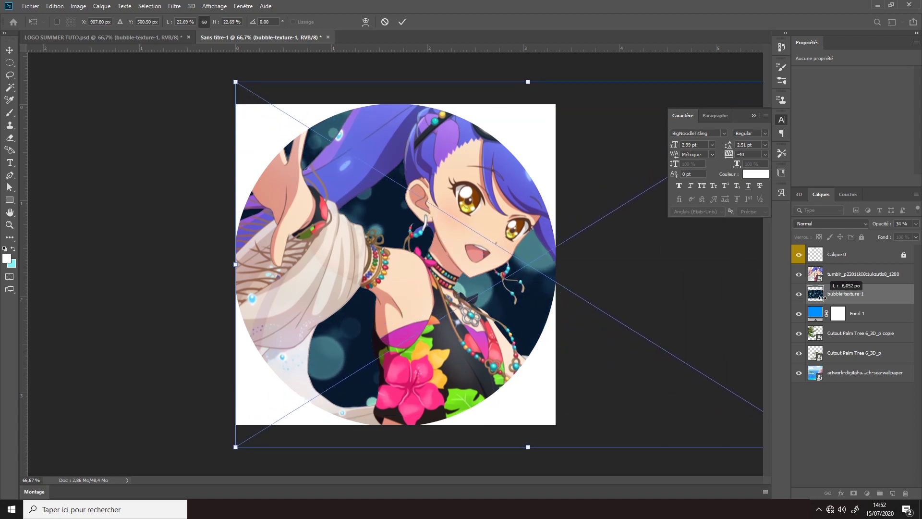
pyautogui.moveTo(668, 310); pyautogui.dragTo(547, 300)
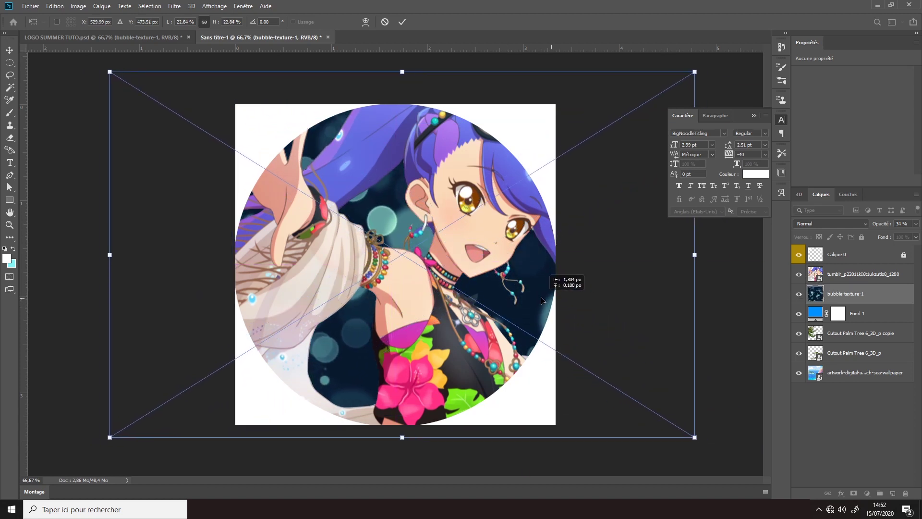
pyautogui.press('Return')
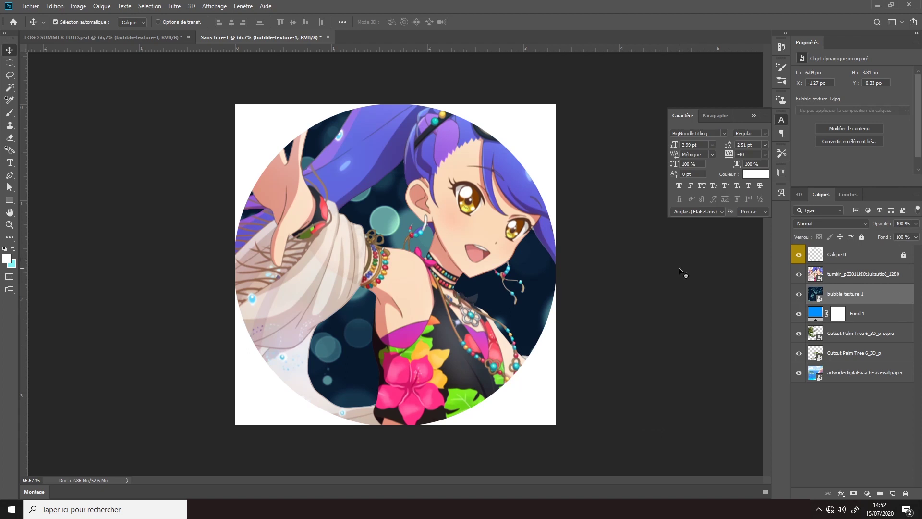
# Set the bubble texture layer's blend mode to Superposition.
pyautogui.click(831, 222)
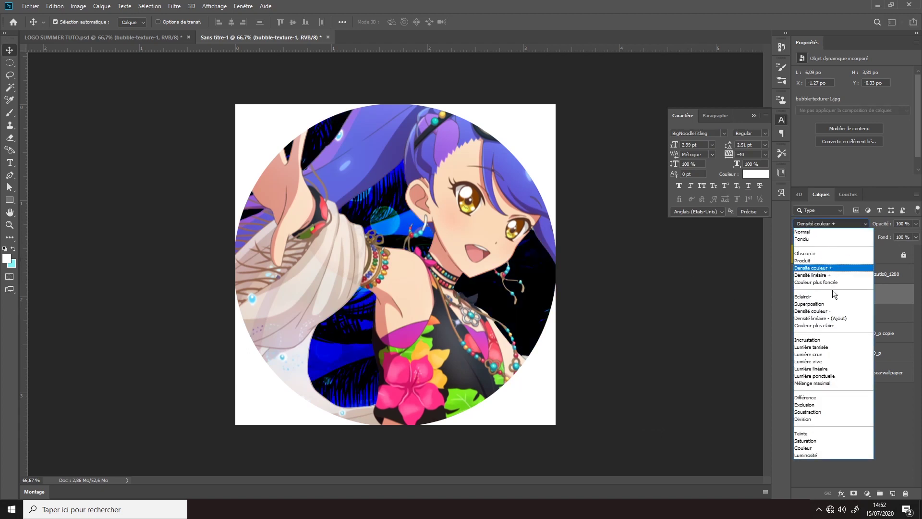
pyautogui.click(828, 302)
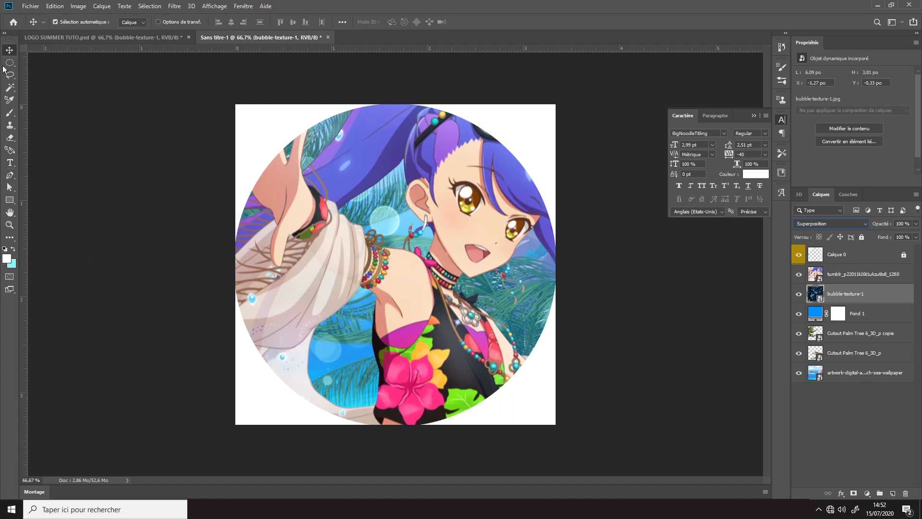
pyautogui.click(140, 206)
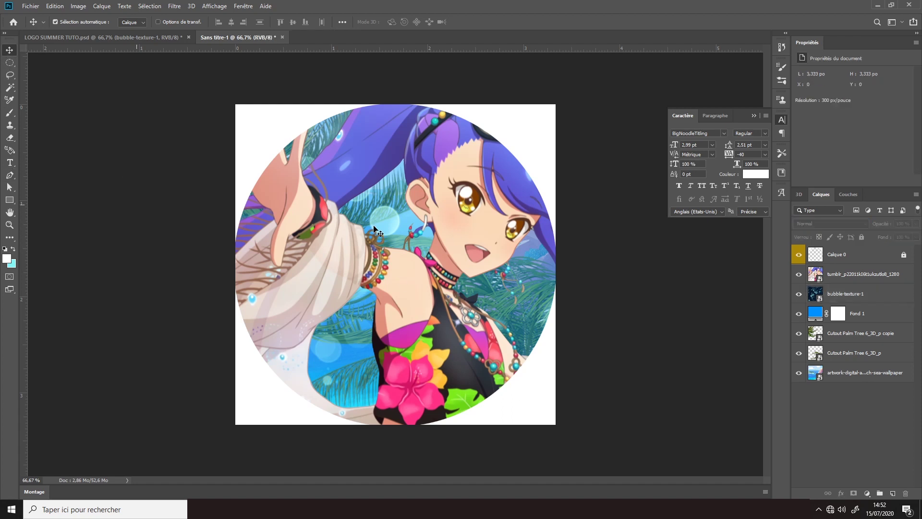
pyautogui.click(871, 339)
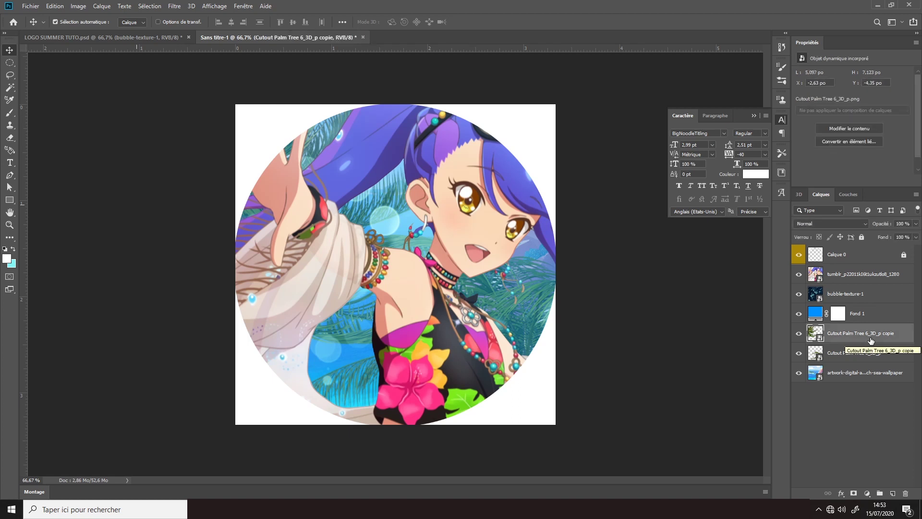
# Duplicate the palm tree copy layer and move the new copy above the girl.
pyautogui.press('ctrl')
pyautogui.hotkey('ctrl', 'j')
pyautogui.moveTo(867, 335); pyautogui.dragTo(853, 272)
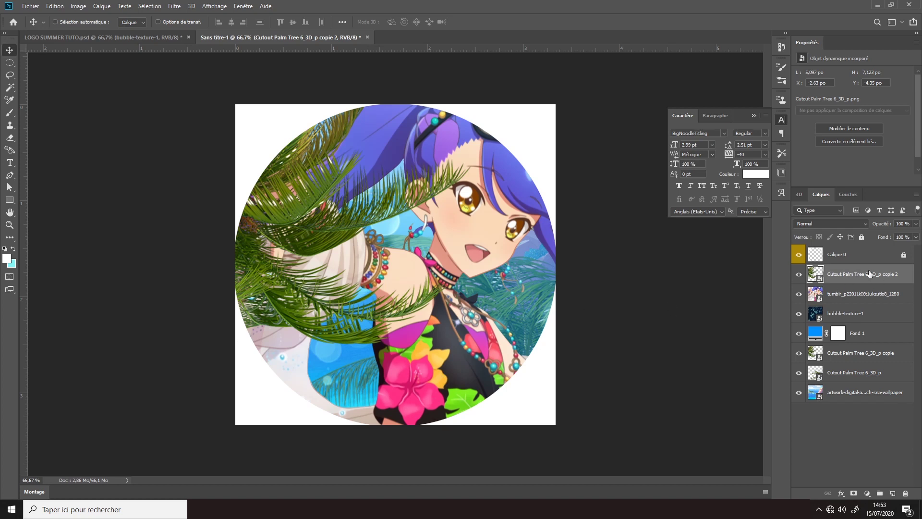
# Rotate and move the third palm so its fronds fill the circle's lower left.
pyautogui.hotkey('ctrl', 't')
pyautogui.moveTo(315, 212); pyautogui.dragTo(342, 373)
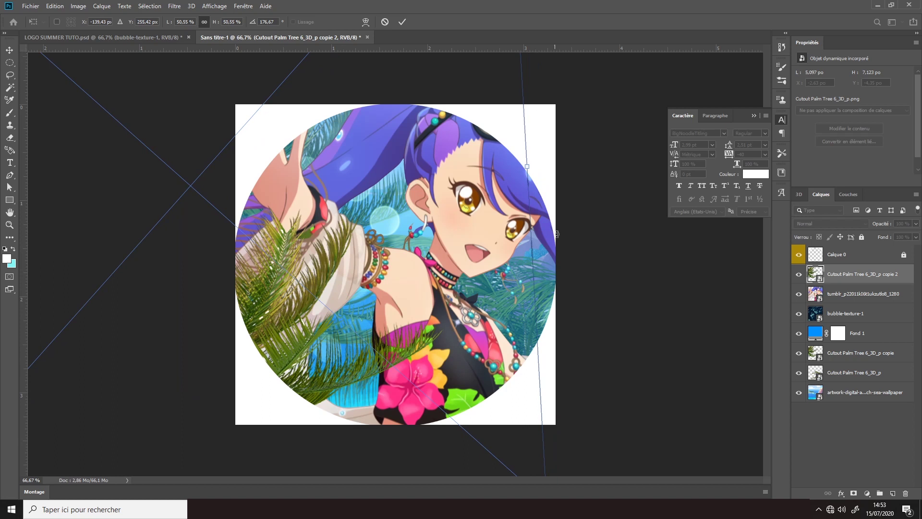
pyautogui.moveTo(545, 169); pyautogui.dragTo(30, 88)
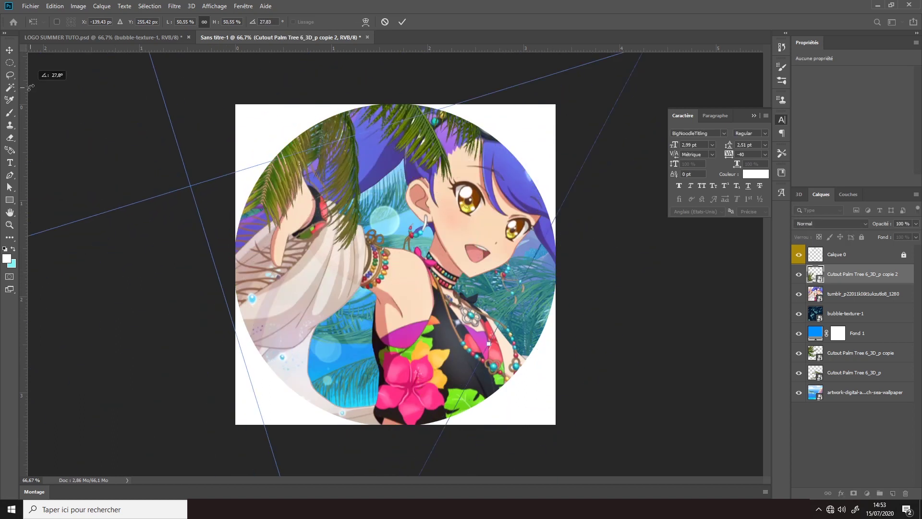
pyautogui.moveTo(403, 178); pyautogui.dragTo(345, 479)
pyautogui.moveTo(396, 286); pyautogui.dragTo(372, 340)
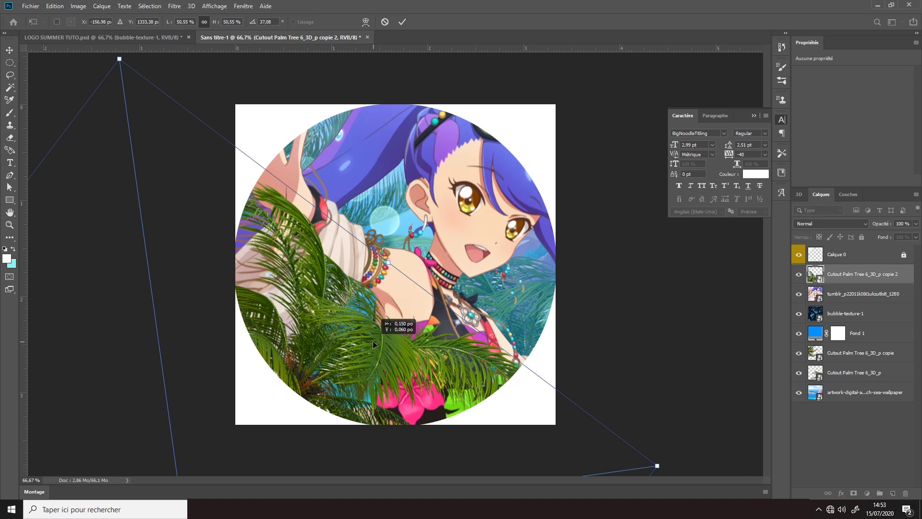
pyautogui.moveTo(371, 340)
pyautogui.mouseDown()
pyautogui.moveTo(393, 384)
pyautogui.moveTo(314, 330)
pyautogui.moveTo(362, 329)
pyautogui.mouseUp()
pyautogui.press('Return')
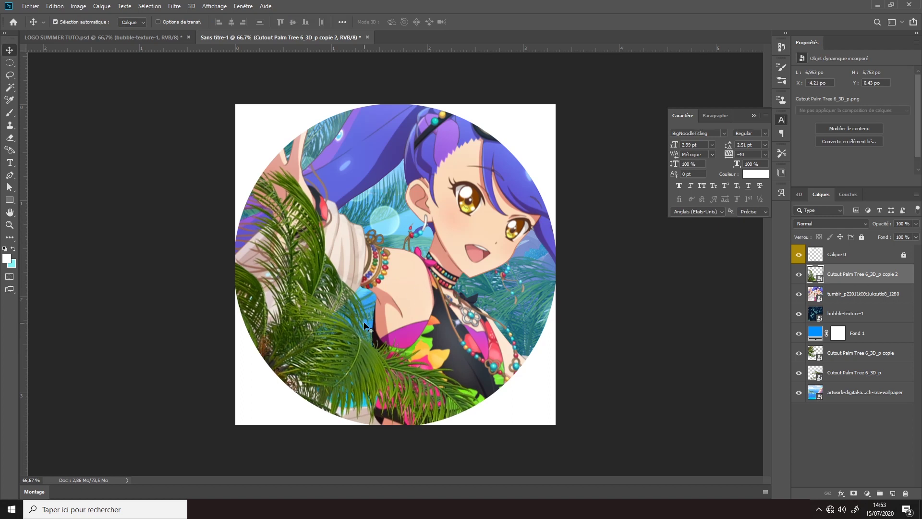
# Add a Lueur externe to the foreground palm layer and change its colour from purple to light blue.
pyautogui.rightClick(877, 275)
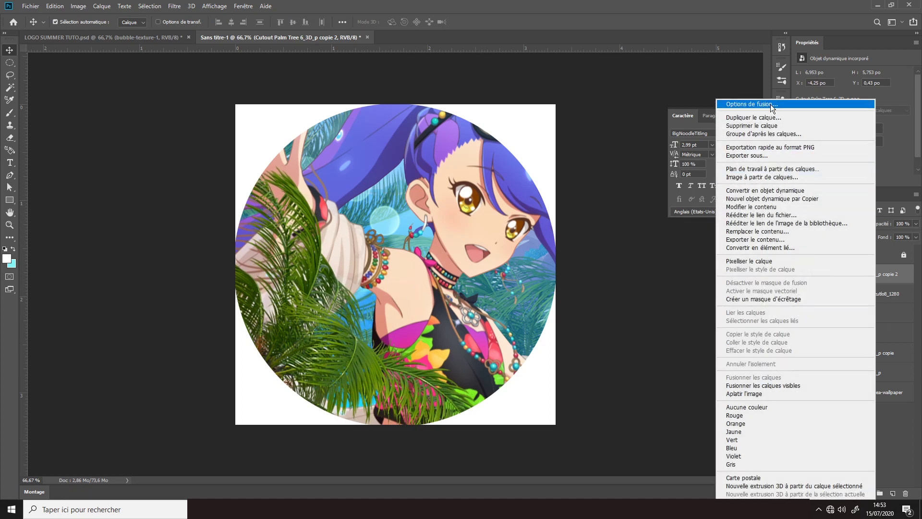
pyautogui.press('Escape')
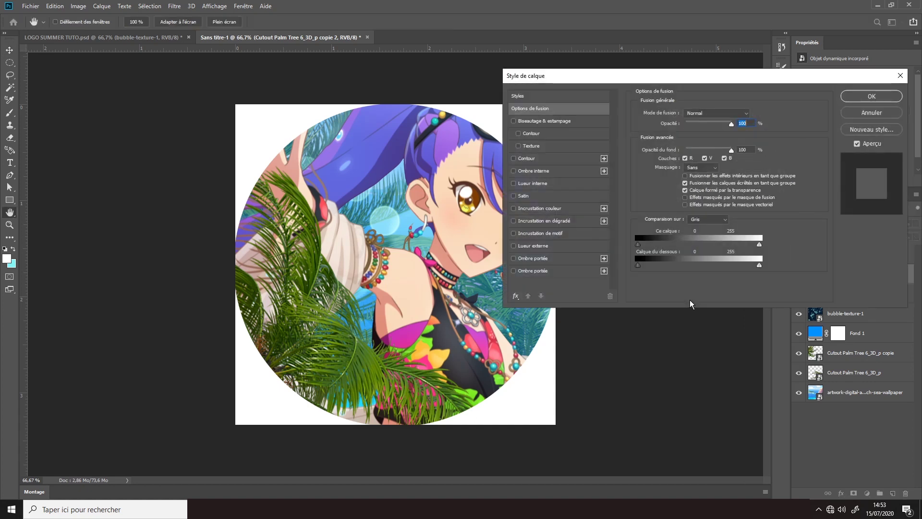
pyautogui.click(533, 246)
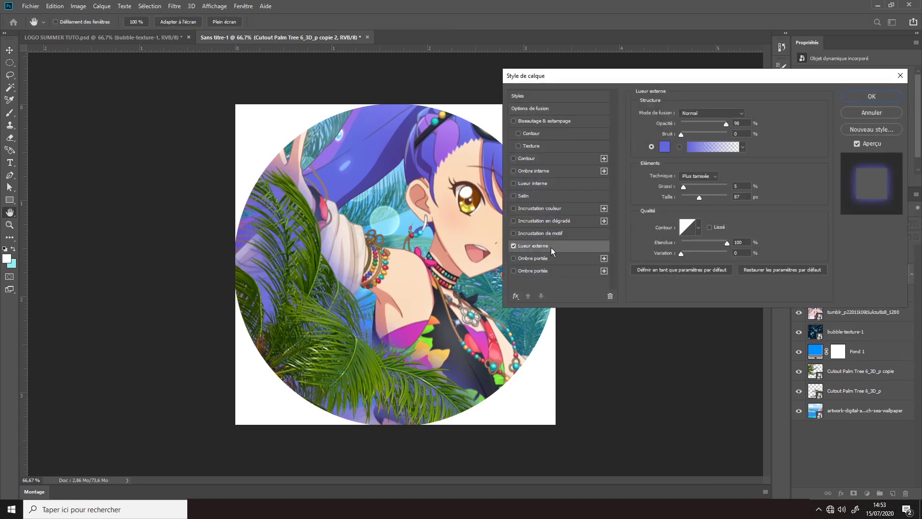
pyautogui.moveTo(700, 199); pyautogui.dragTo(695, 198)
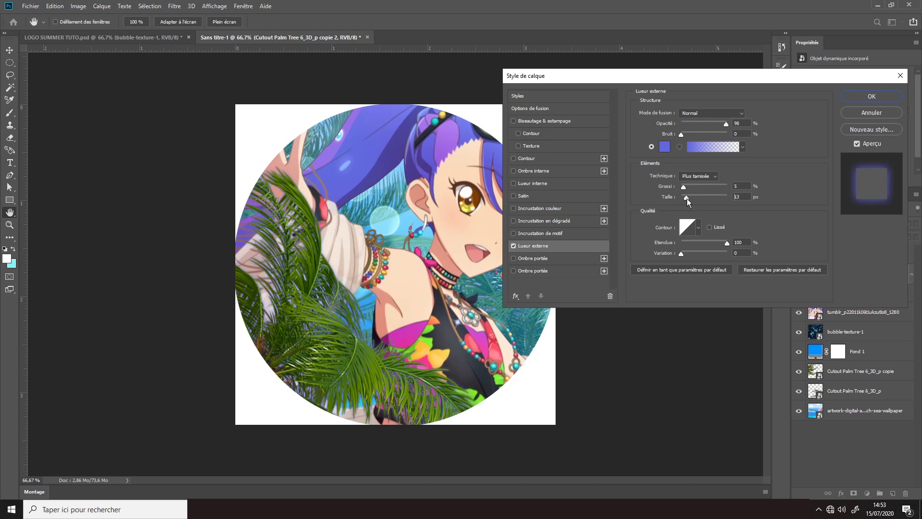
pyautogui.click(665, 149)
pyautogui.moveTo(692, 375); pyautogui.dragTo(690, 384)
pyautogui.click(752, 330)
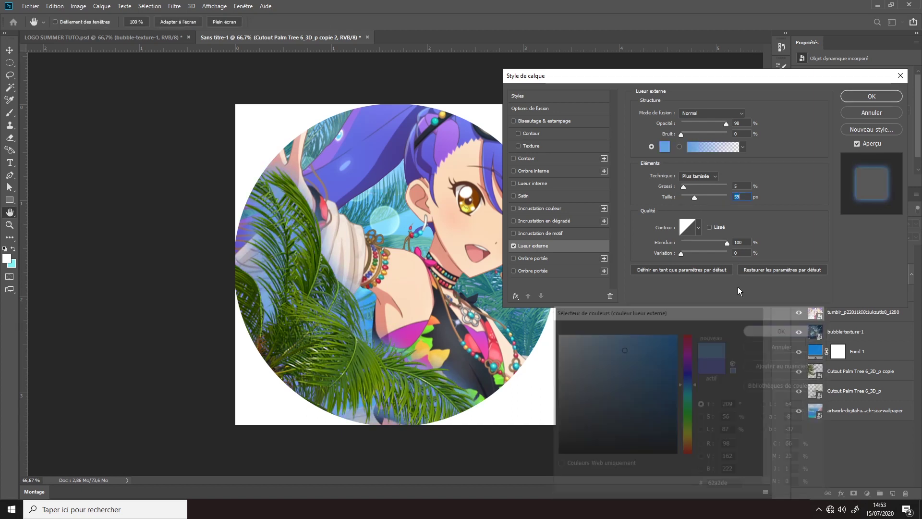
# Set the palm glow to 96% opacity, 81% spread and 54 px size, and apply it.
pyautogui.moveTo(684, 186); pyautogui.dragTo(696, 201)
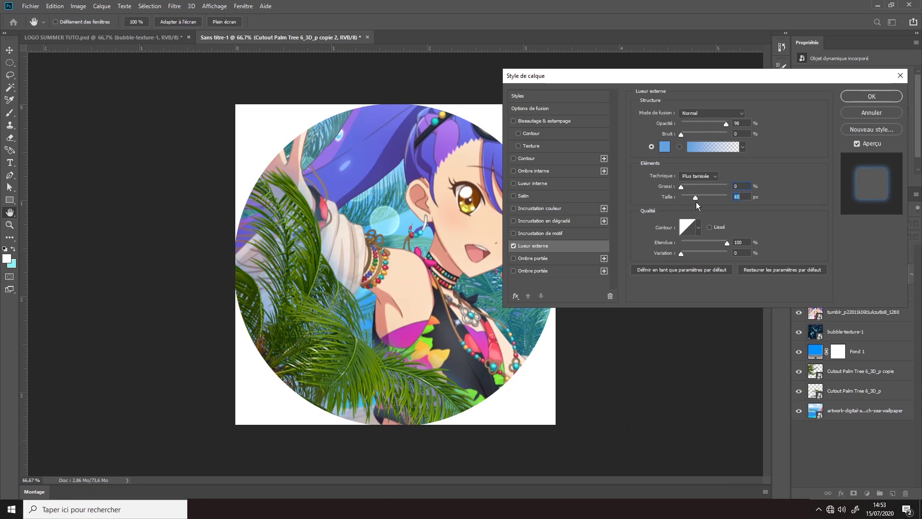
pyautogui.moveTo(726, 244)
pyautogui.mouseDown()
pyautogui.moveTo(703, 244)
pyautogui.moveTo(717, 242)
pyautogui.mouseUp()
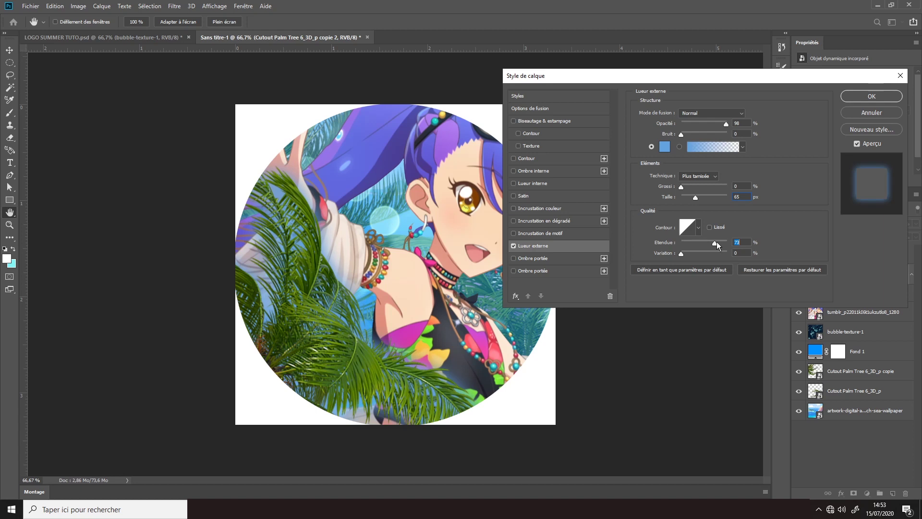
pyautogui.moveTo(696, 197)
pyautogui.mouseDown()
pyautogui.moveTo(687, 198)
pyautogui.moveTo(706, 202)
pyautogui.moveTo(692, 201)
pyautogui.mouseUp()
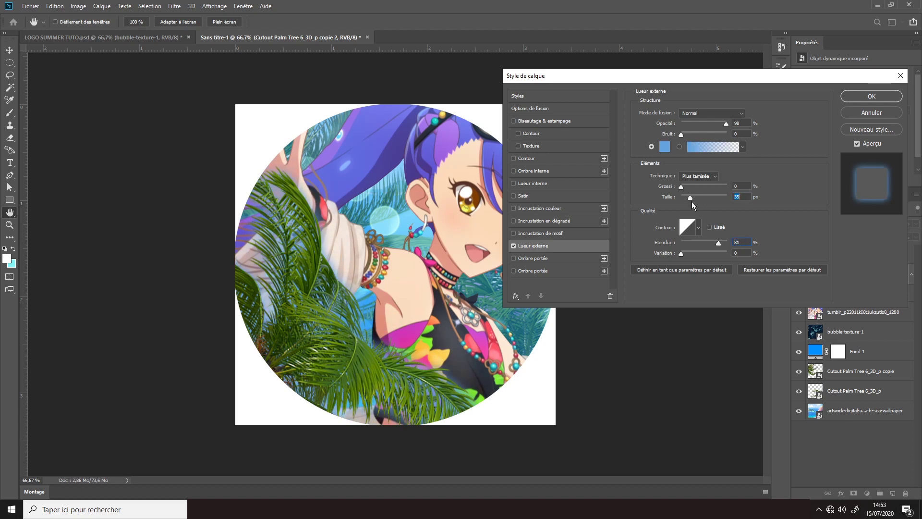
pyautogui.click(874, 92)
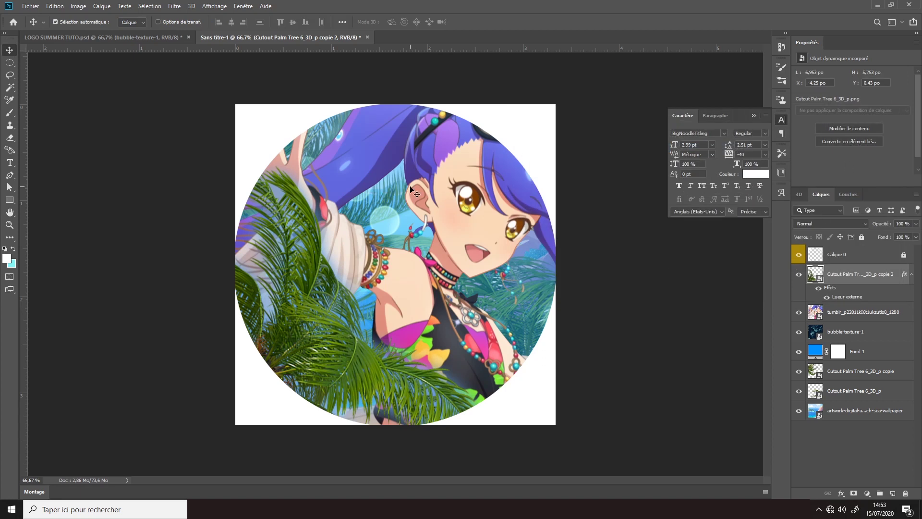
# Duplicate bubble-texture-1, move the copy above palm tree copy 2, and add a layer mask.
pyautogui.click(854, 333)
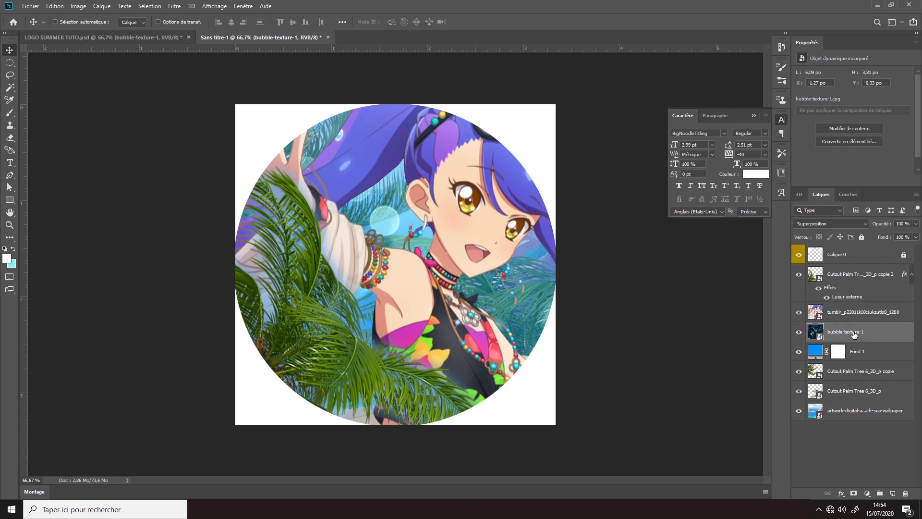
pyautogui.hotkey('ctrl', 'j')
pyautogui.moveTo(854, 333); pyautogui.dragTo(837, 273)
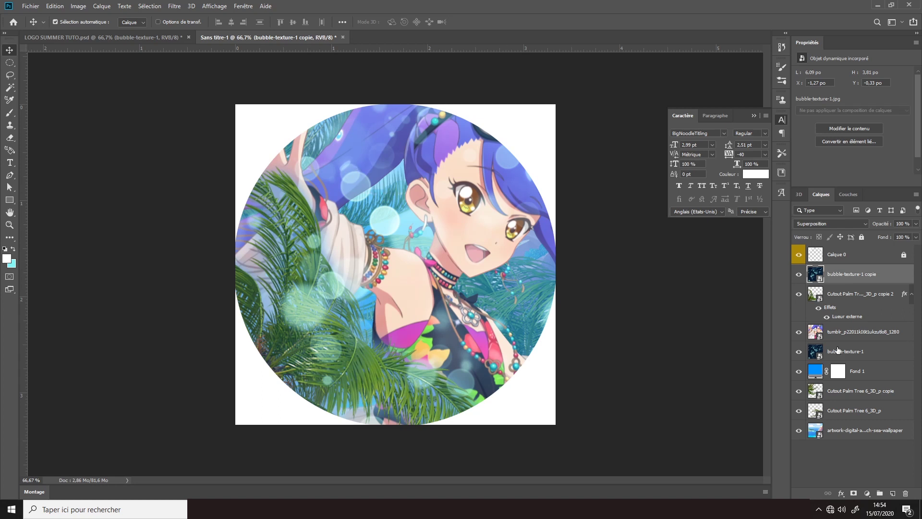
pyautogui.click(854, 493)
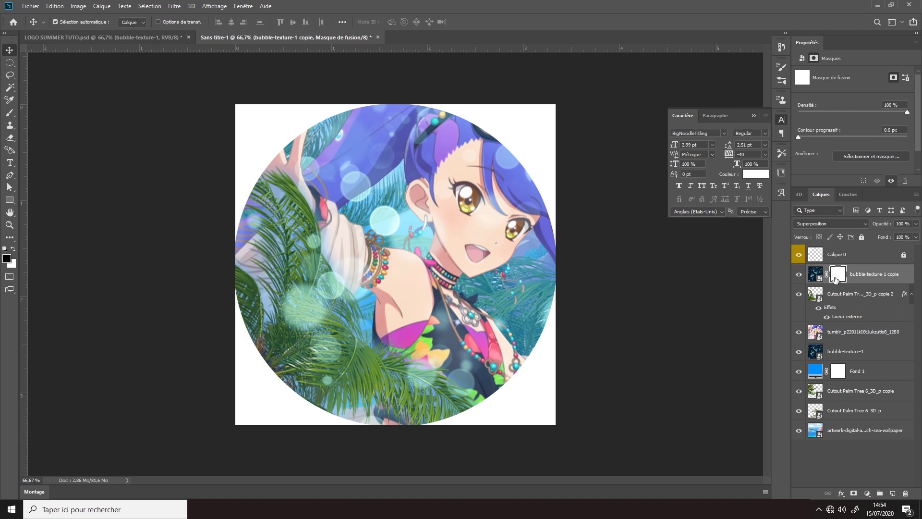
# Set up a soft, low-hardness brush over 1000 px on the bubble copy's layer mask.
pyautogui.click(9, 112)
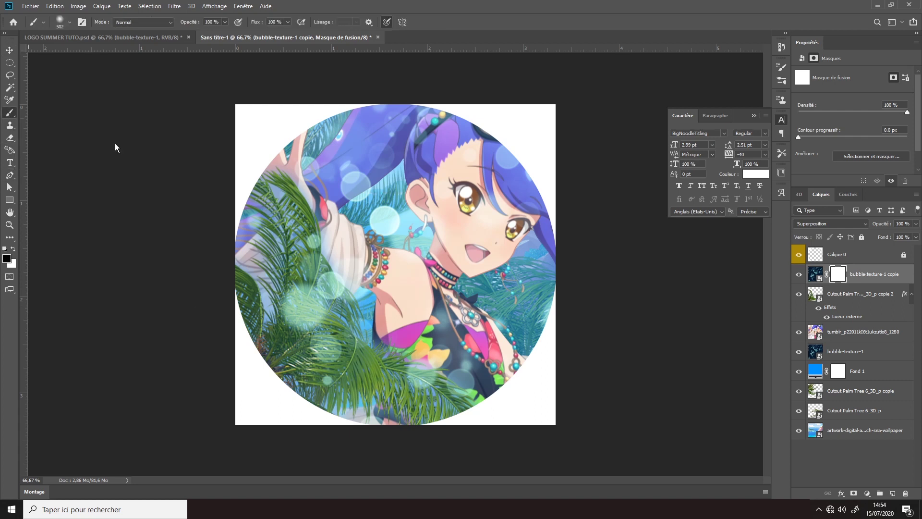
pyautogui.click(813, 276)
pyautogui.click(838, 275)
pyautogui.moveTo(408, 277); pyautogui.dragTo(468, 287)
pyautogui.moveTo(381, 266)
pyautogui.mouseDown()
pyautogui.moveTo(398, 278)
pyautogui.moveTo(388, 281)
pyautogui.mouseUp()
pyautogui.click(71, 23)
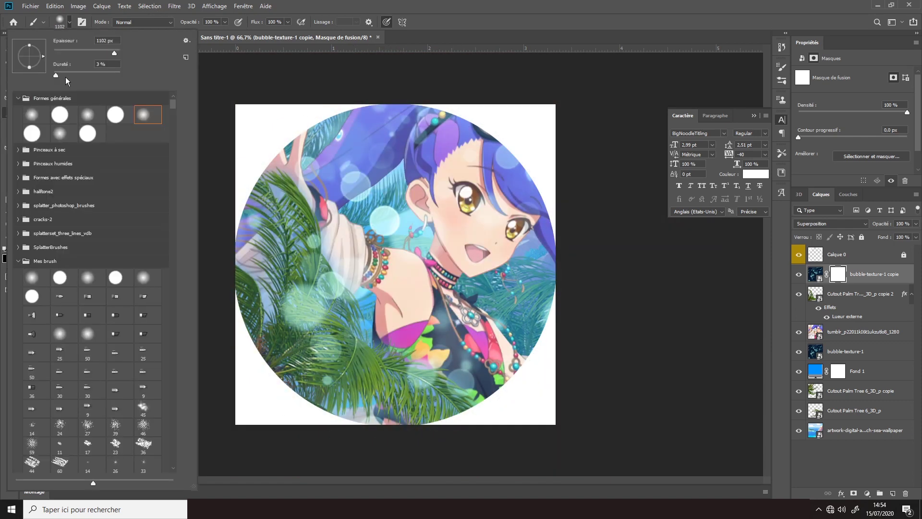
pyautogui.moveTo(70, 73); pyautogui.dragTo(39, 83)
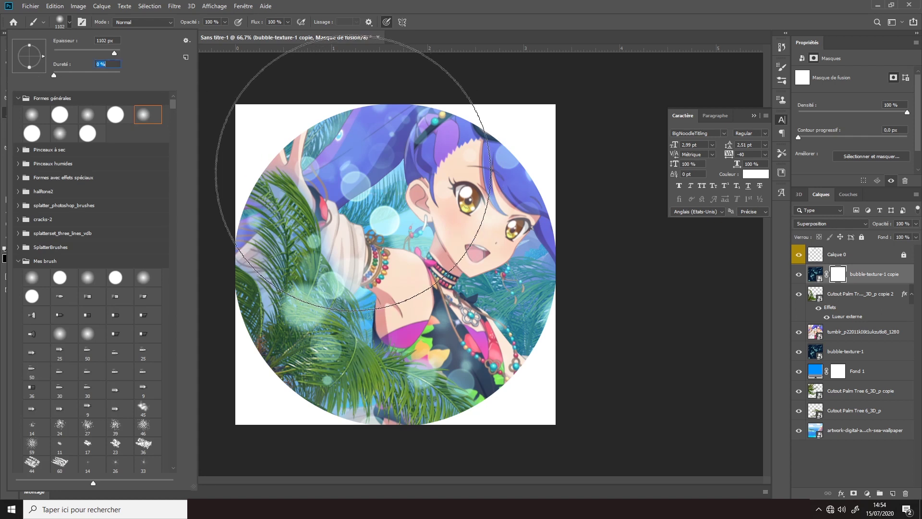
pyautogui.click(355, 199)
pyautogui.click(70, 22)
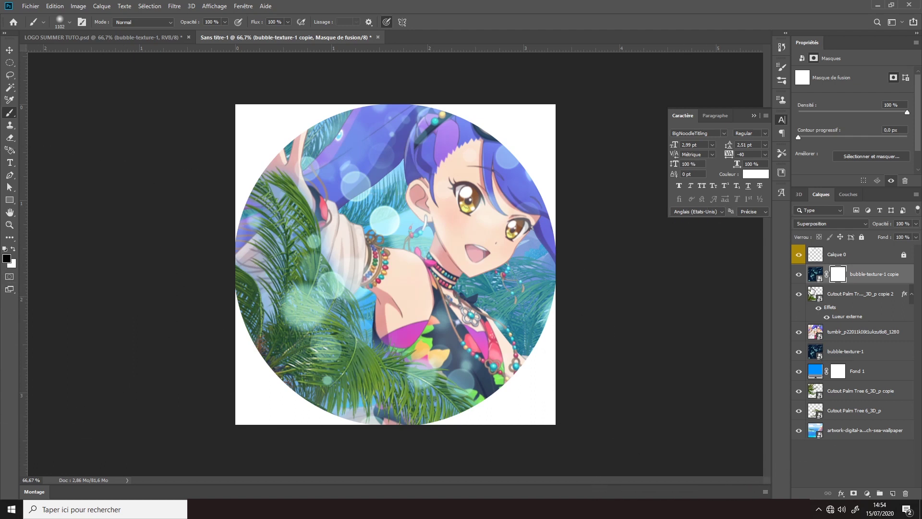
# Paint black on the mask to hide the central bubbles, toggling the mask to compare.
pyautogui.keyDown('alt'); pyautogui.rightClick(393, 267); pyautogui.keyUp('alt')
pyautogui.moveTo(336, 168); pyautogui.dragTo(371, 250)
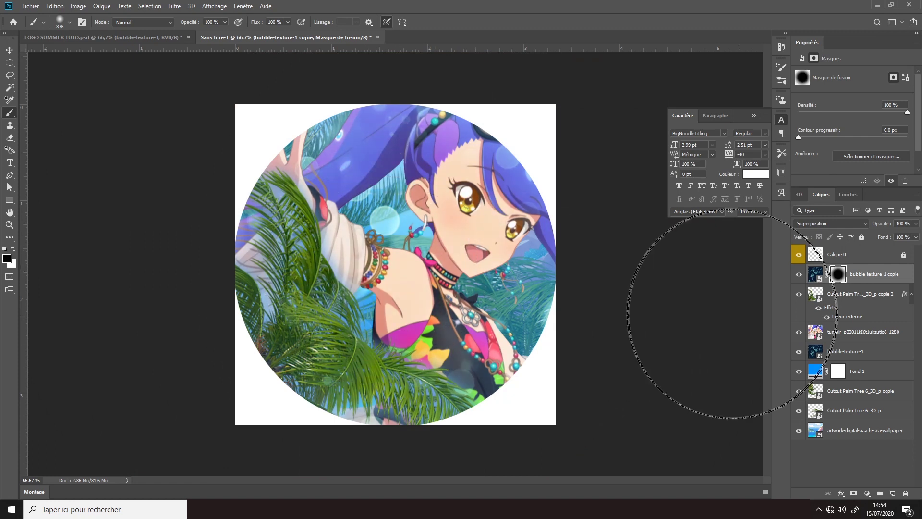
pyautogui.hotkey('ctrl', 'z')
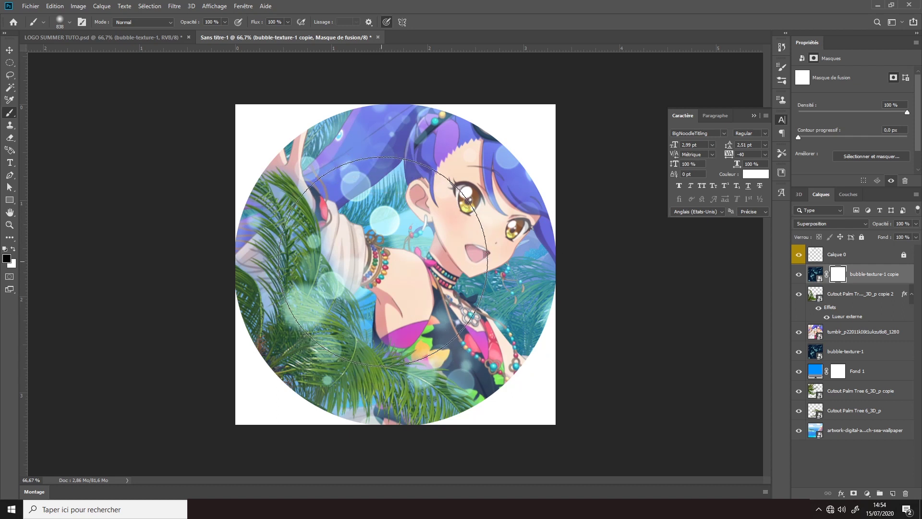
pyautogui.click(387, 274)
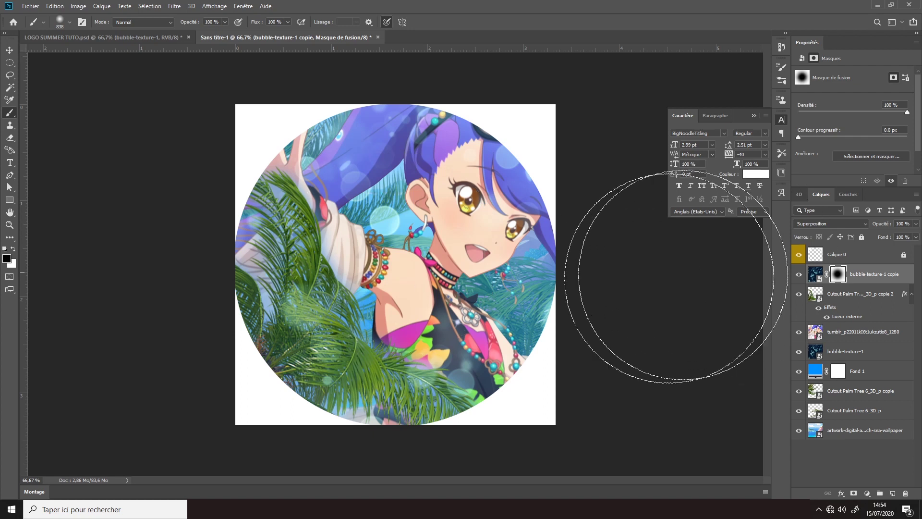
pyautogui.keyDown('shift'); pyautogui.click(839, 274); pyautogui.keyUp('shift')
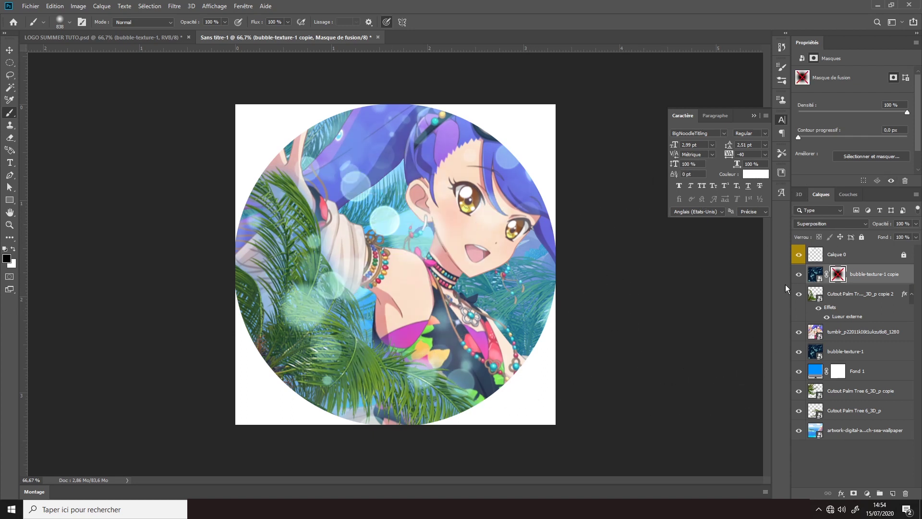
pyautogui.keyDown('shift'); pyautogui.click(839, 274); pyautogui.keyUp('shift')
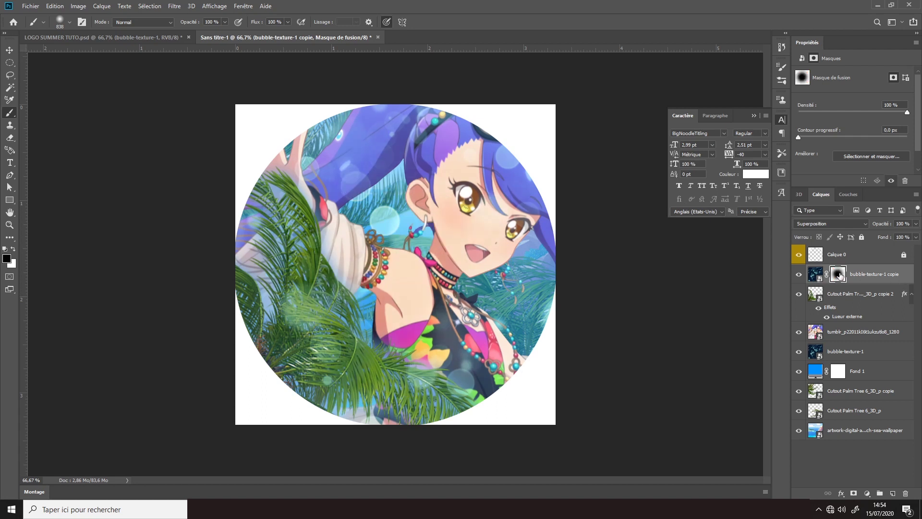
pyautogui.keyDown('shift'); pyautogui.click(839, 275); pyautogui.keyUp('shift')
pyautogui.keyDown('shift'); pyautogui.click(838, 275); pyautogui.keyUp('shift')
pyautogui.click(14, 52)
pyautogui.click(206, 187)
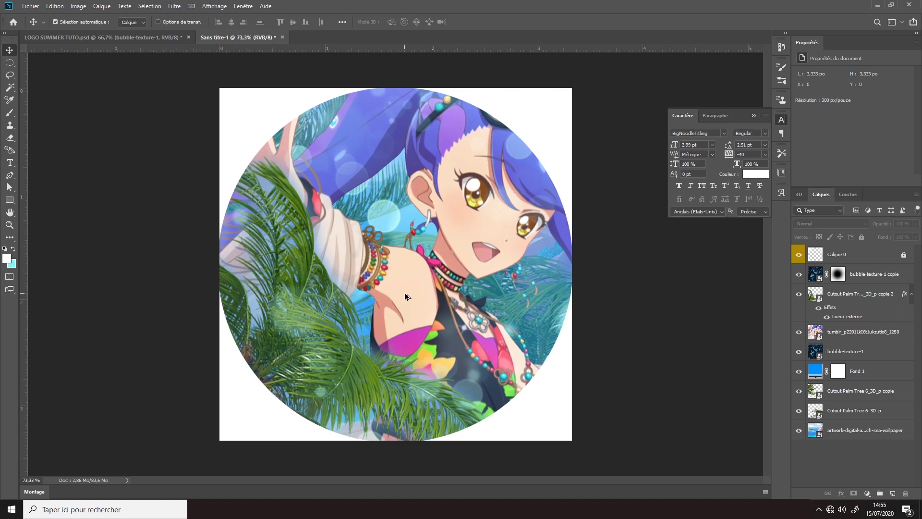
pyautogui.click(885, 283)
# Place the blue bubble image as an embedded layer over the circle.
pyautogui.click(29, 6)
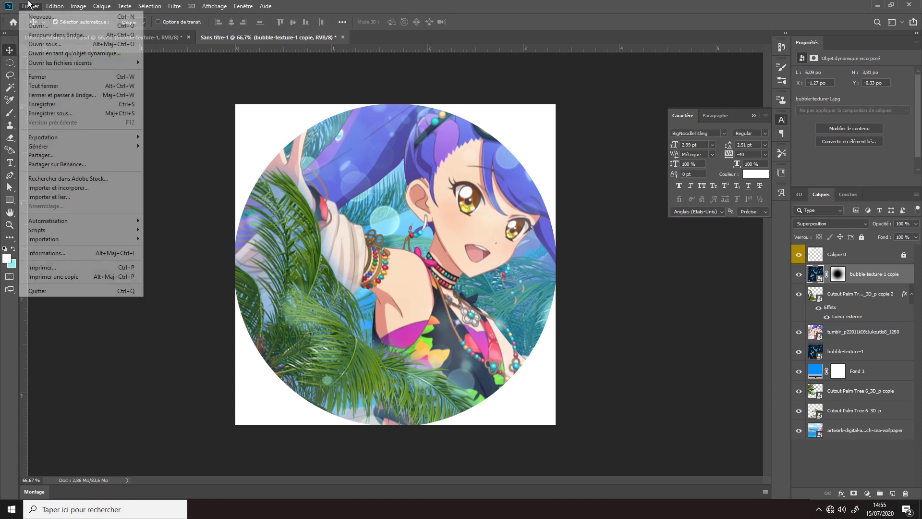
pyautogui.click(223, 161)
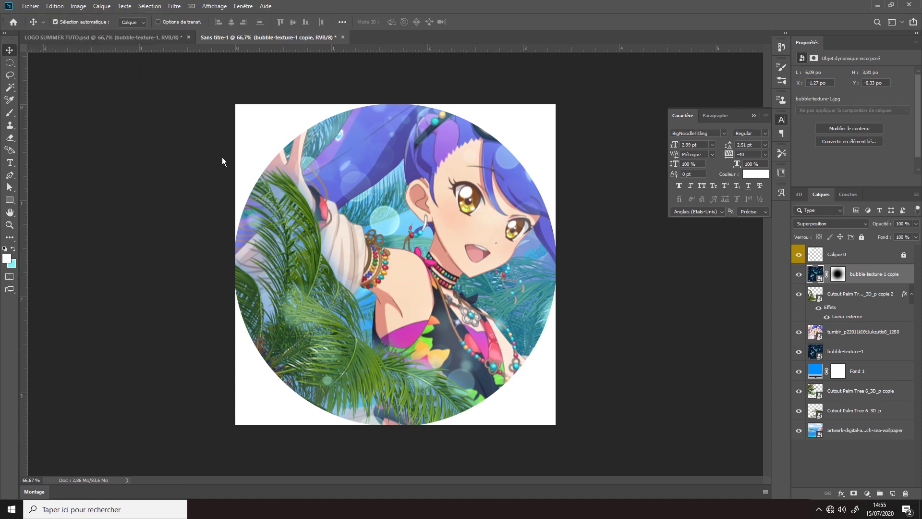
pyautogui.click(29, 5)
pyautogui.moveTo(317, 221)
pyautogui.mouseDown()
pyautogui.moveTo(396, 220)
pyautogui.moveTo(393, 241)
pyautogui.mouseUp()
pyautogui.press('Return')
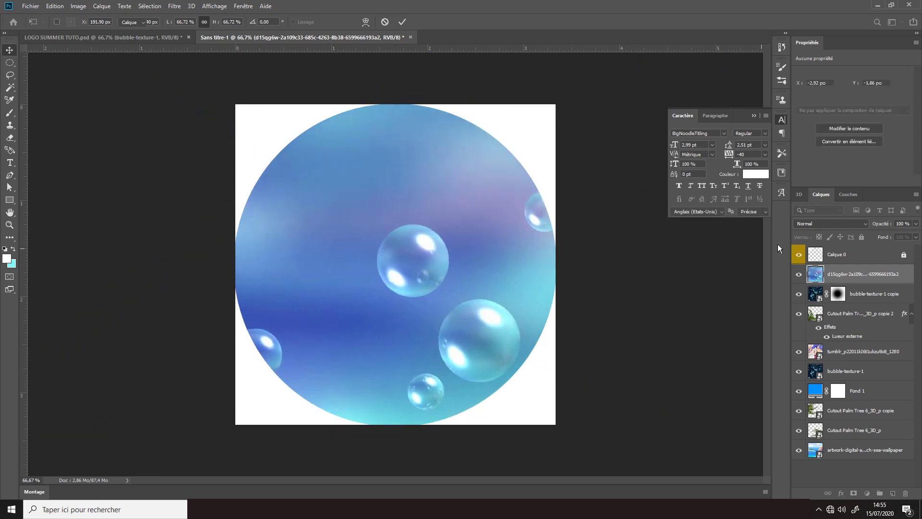
# Blend the bubble image in Superposition at 34% opacity and add a layer mask.
pyautogui.click(812, 220)
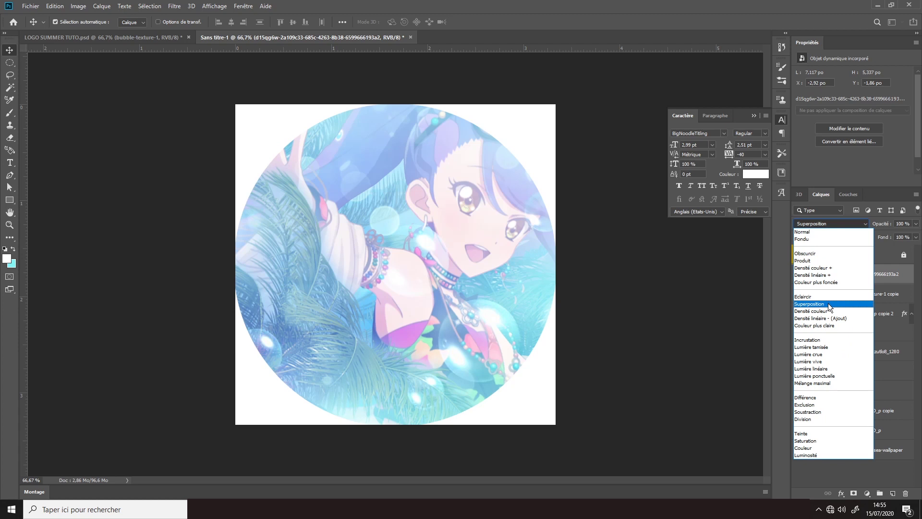
pyautogui.click(822, 304)
pyautogui.click(915, 225)
pyautogui.moveTo(883, 234)
pyautogui.mouseDown()
pyautogui.moveTo(871, 234)
pyautogui.moveTo(892, 241)
pyautogui.mouseUp()
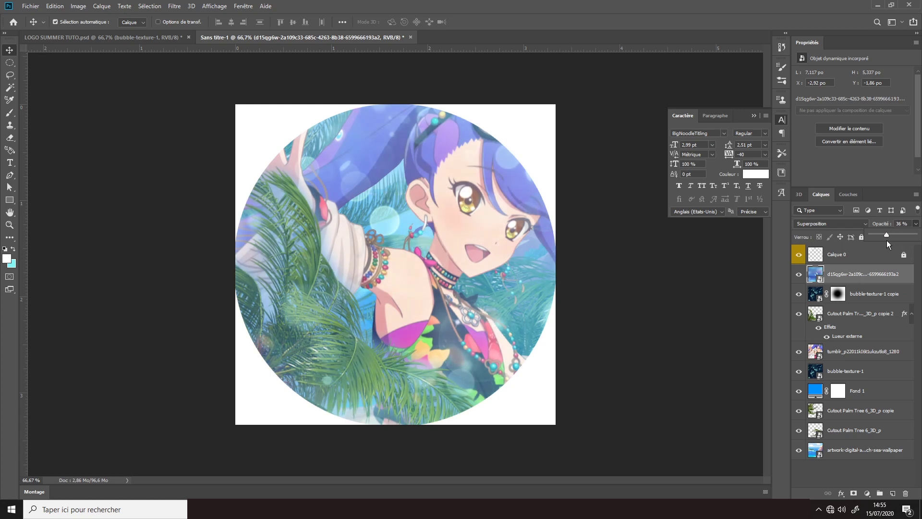
pyautogui.moveTo(888, 244); pyautogui.dragTo(886, 241)
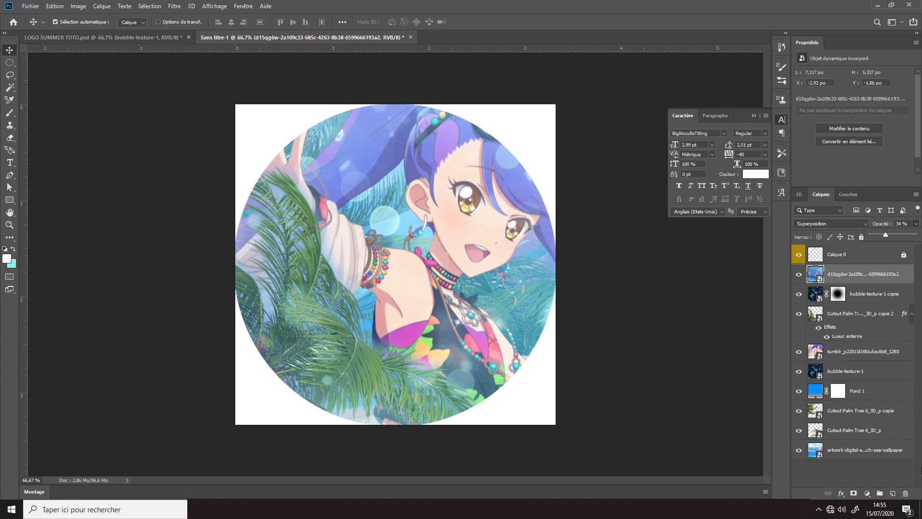
pyautogui.click(855, 493)
# Set the d15qg6w artwork layer to Lumière crue at 100% opacity.
pyautogui.press('b')
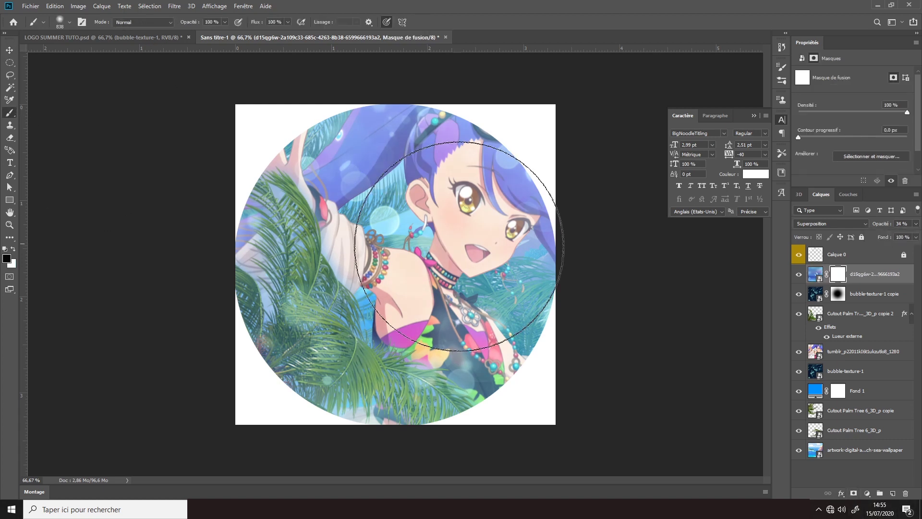
pyautogui.moveTo(459, 246); pyautogui.dragTo(432, 269)
pyautogui.keyDown('ctrl'); pyautogui.click(821, 272); pyautogui.keyUp('ctrl')
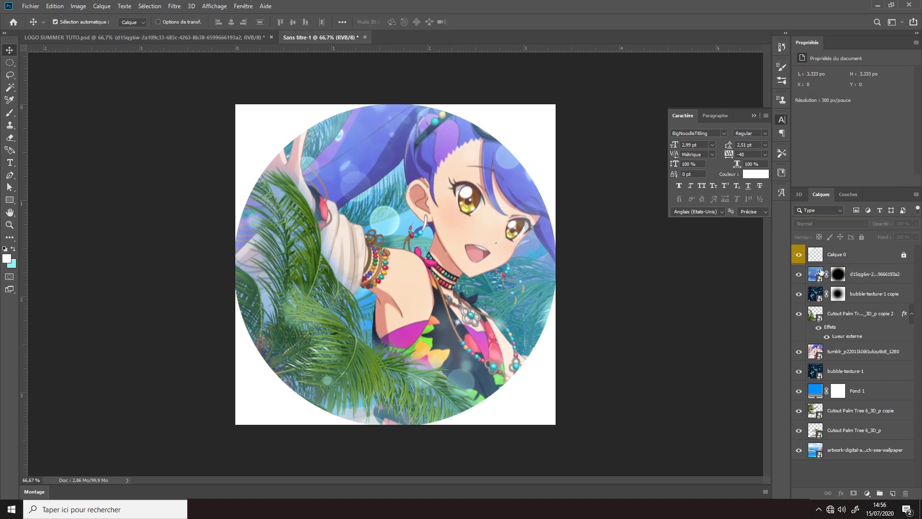
pyautogui.click(859, 279)
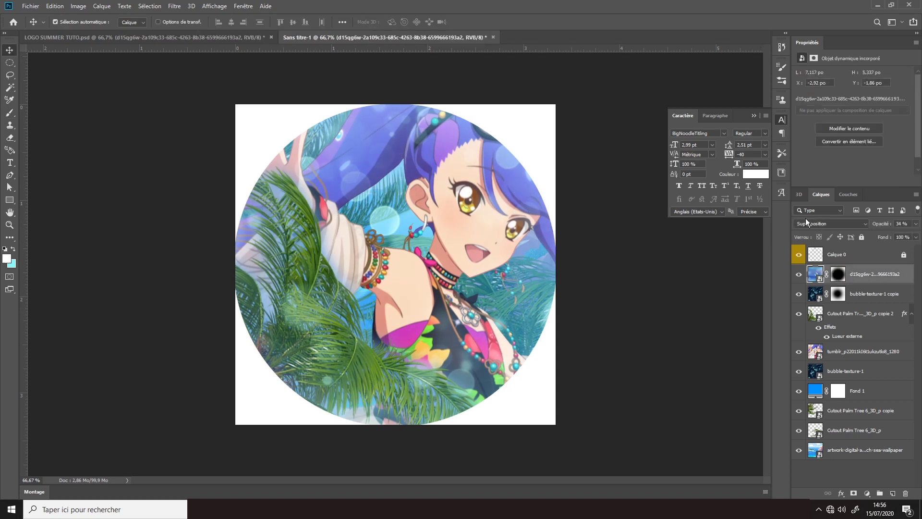
pyautogui.click(817, 221)
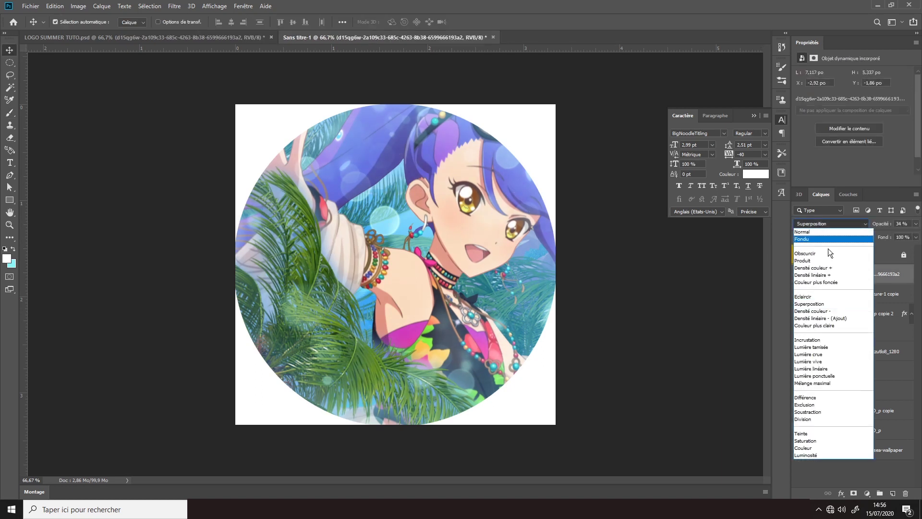
pyautogui.click(830, 354)
pyautogui.click(912, 225)
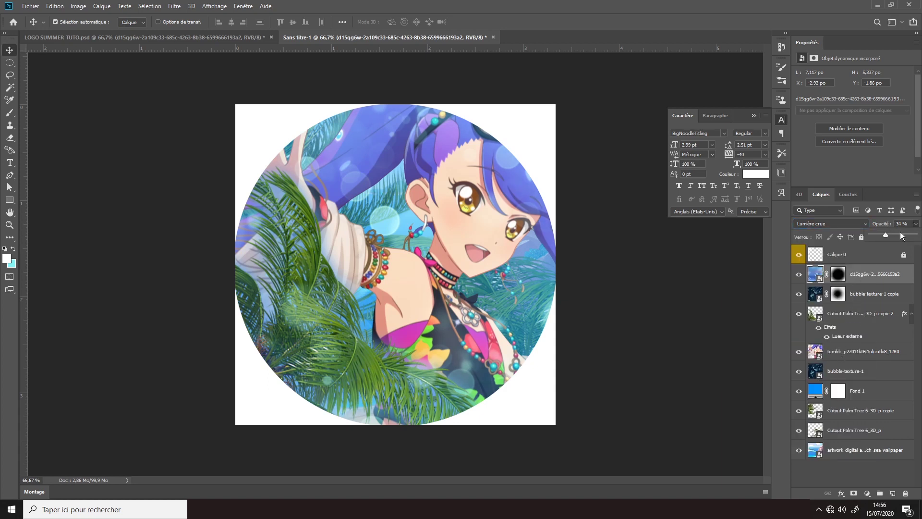
pyautogui.moveTo(898, 235); pyautogui.dragTo(918, 243)
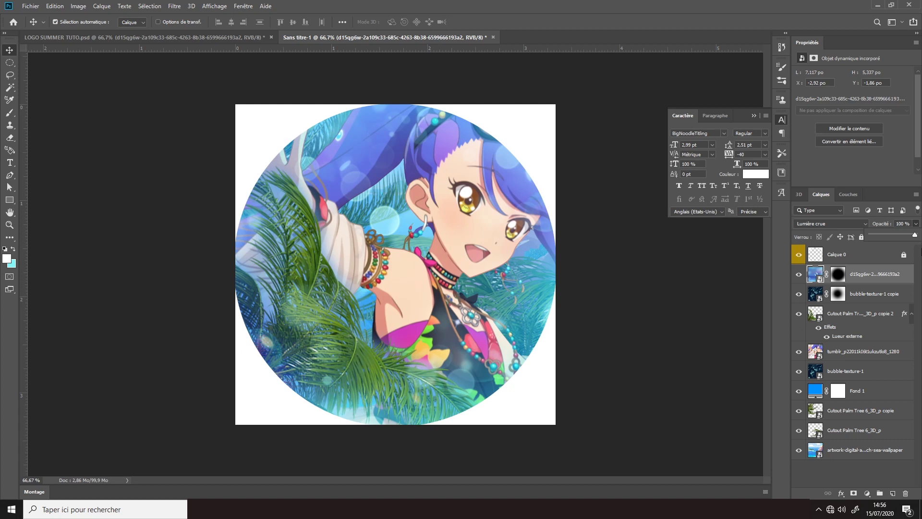
# Paint the d15qg6w mask in white and black so the girl's face stays vivid.
pyautogui.click(838, 274)
pyautogui.click(10, 112)
pyautogui.click(13, 249)
pyautogui.moveTo(422, 269)
pyautogui.mouseDown()
pyautogui.moveTo(464, 204)
pyautogui.moveTo(540, 340)
pyautogui.moveTo(515, 313)
pyautogui.moveTo(370, 319)
pyautogui.mouseUp()
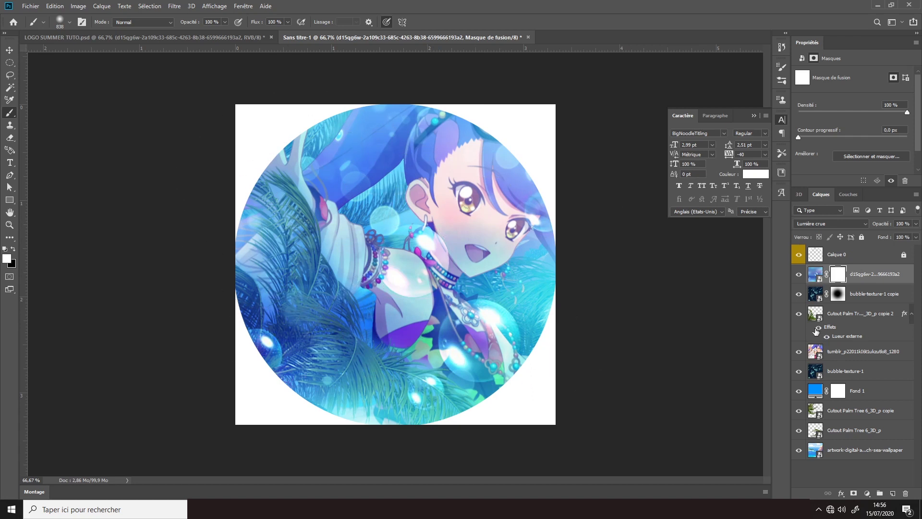
pyautogui.click(14, 249)
pyautogui.moveTo(422, 234)
pyautogui.mouseDown()
pyautogui.moveTo(461, 234)
pyautogui.moveTo(495, 259)
pyautogui.mouseUp()
pyautogui.click(467, 210)
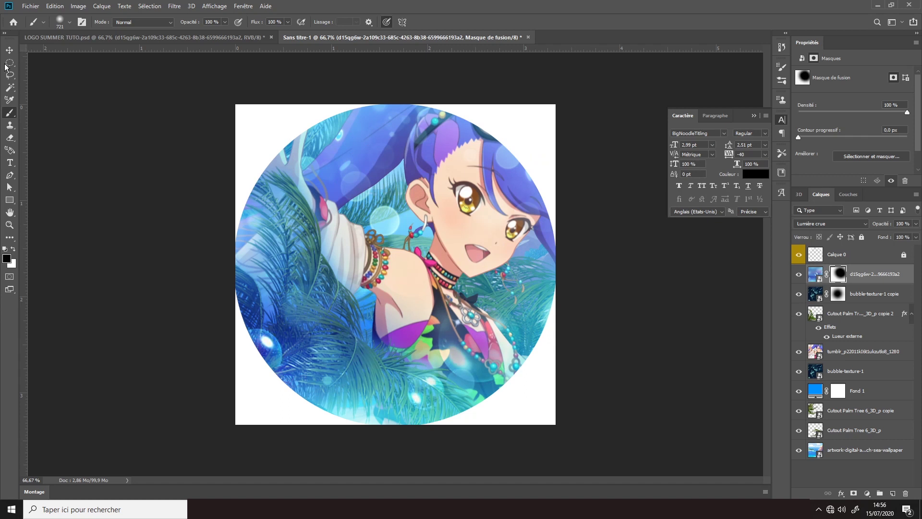
# Toggle the d15qg6w layer's visibility to compare, then reselect it.
pyautogui.click(6, 48)
pyautogui.click(798, 274)
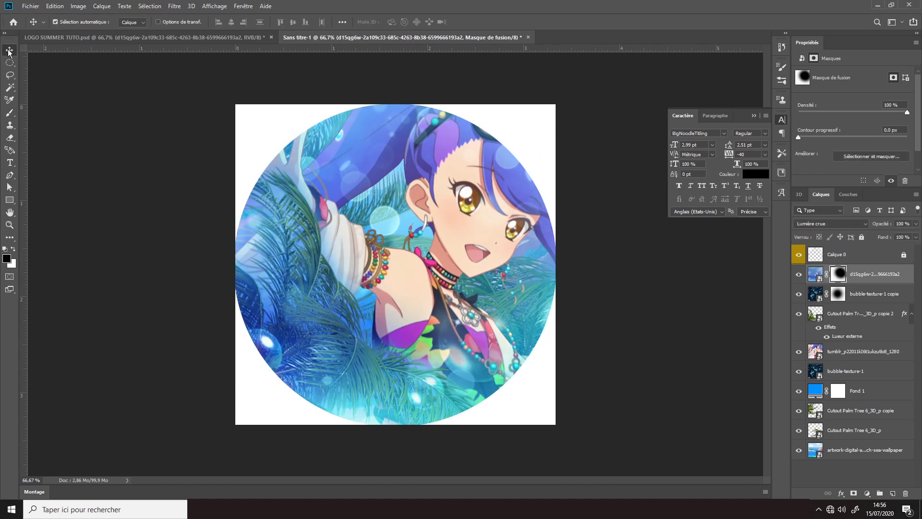
pyautogui.click(133, 164)
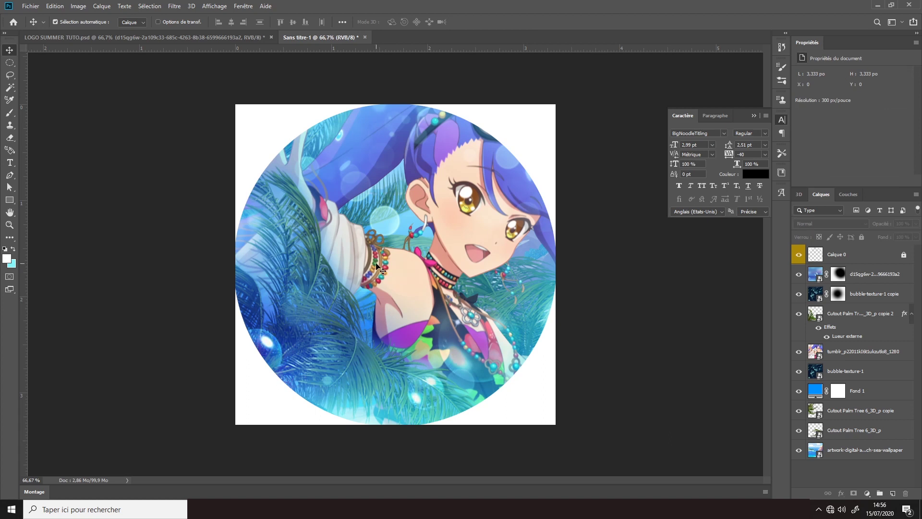
pyautogui.click(241, 160)
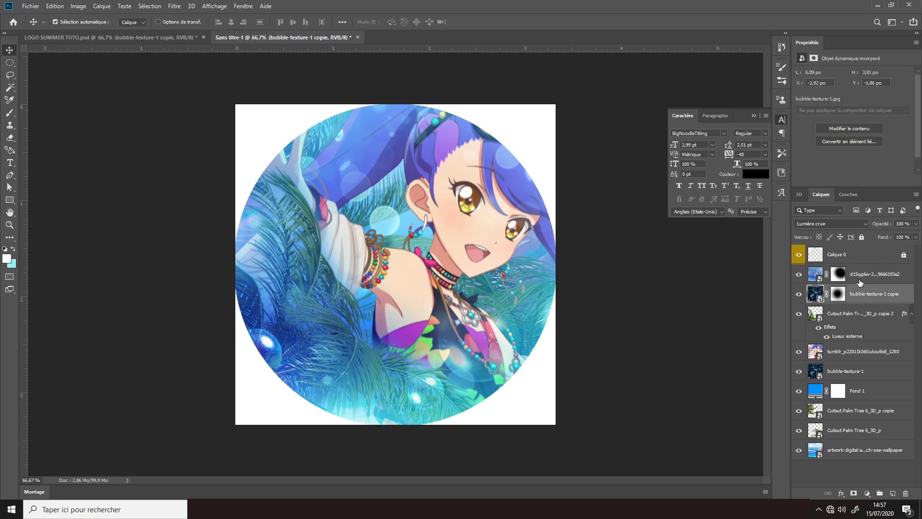
pyautogui.click(862, 277)
# On a new layer, write OVRAX and scale it up over the circle's lower half.
pyautogui.click(893, 494)
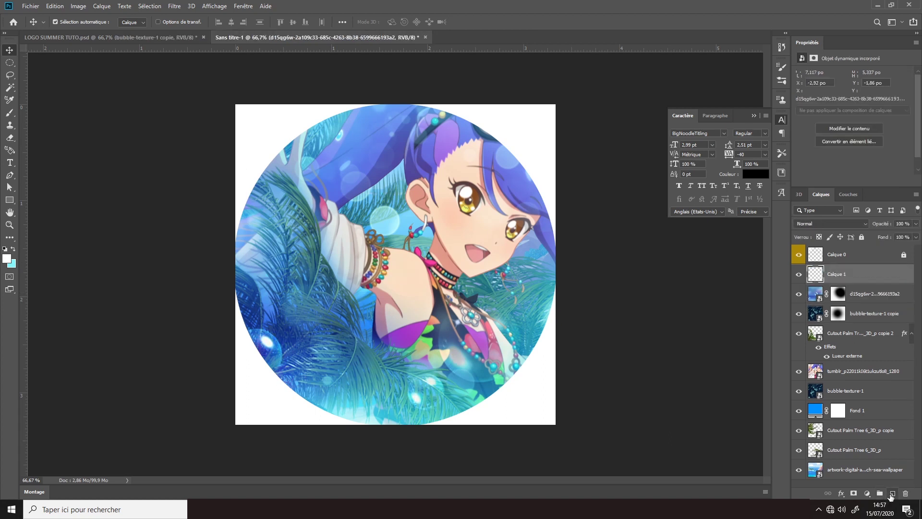
pyautogui.click(8, 164)
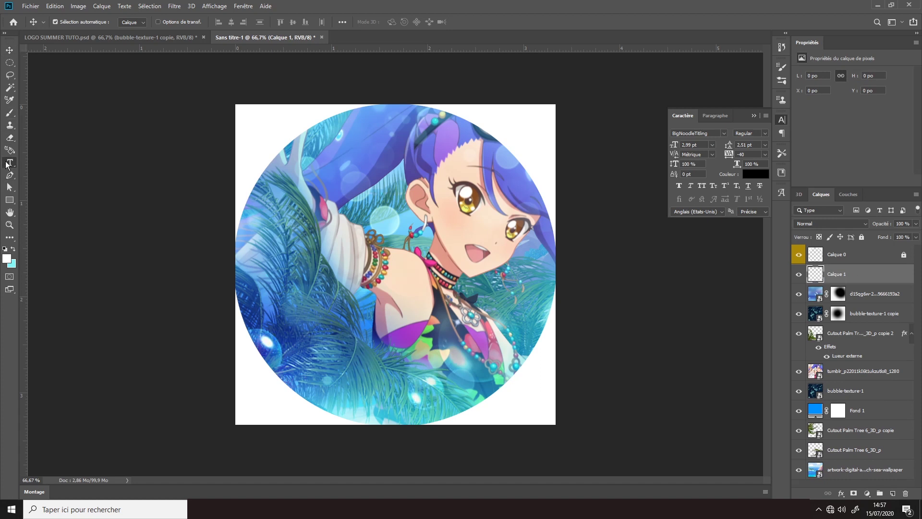
pyautogui.click(353, 310)
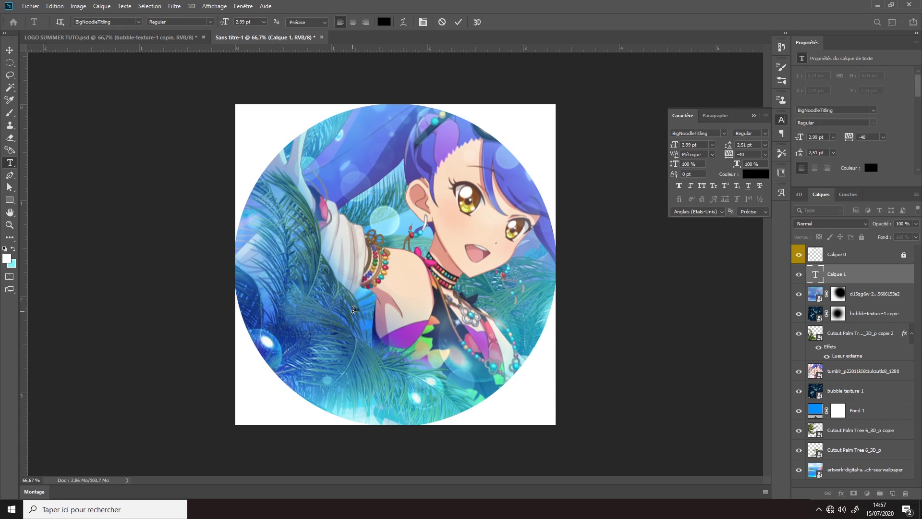
pyautogui.click(9, 49)
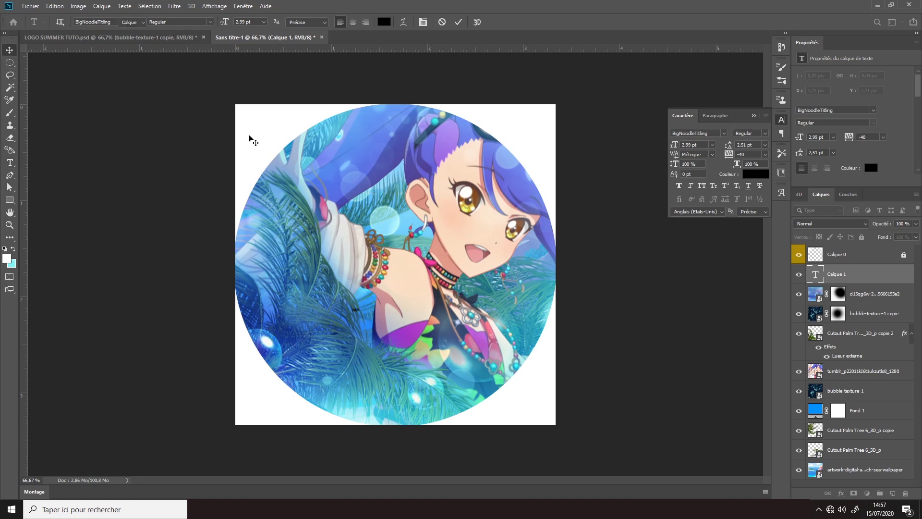
pyautogui.hotkey('ctrl', 't')
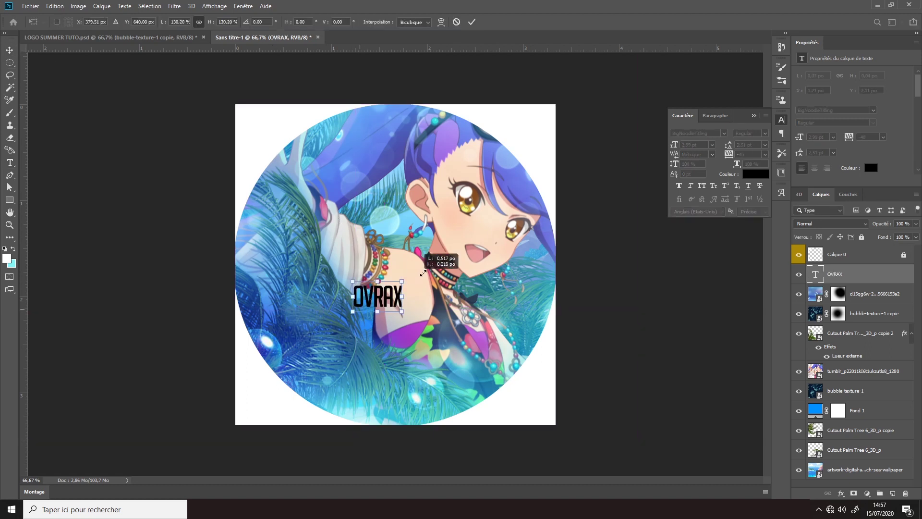
pyautogui.moveTo(358, 309); pyautogui.dragTo(597, 196)
pyautogui.moveTo(466, 241); pyautogui.dragTo(420, 338)
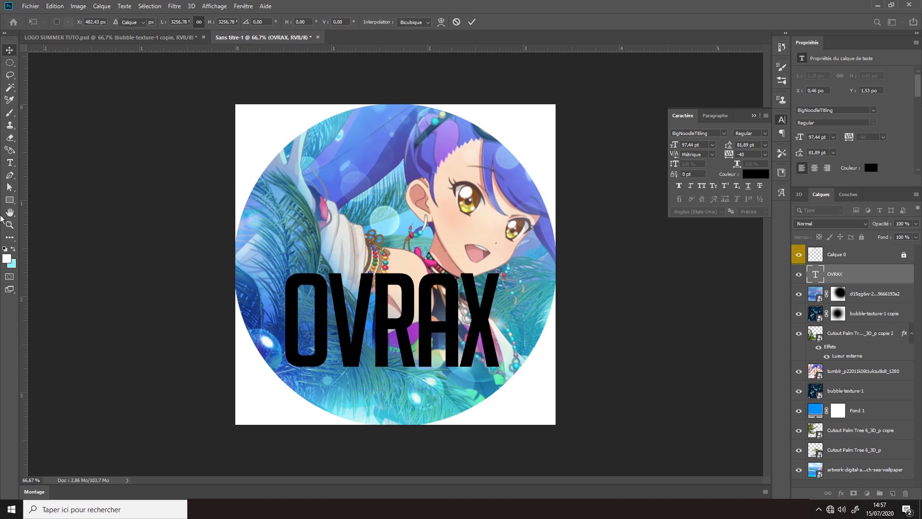
pyautogui.press('Return')
# Change the OVRAX font to BigNoodleTitling and reselect the text.
pyautogui.click(10, 163)
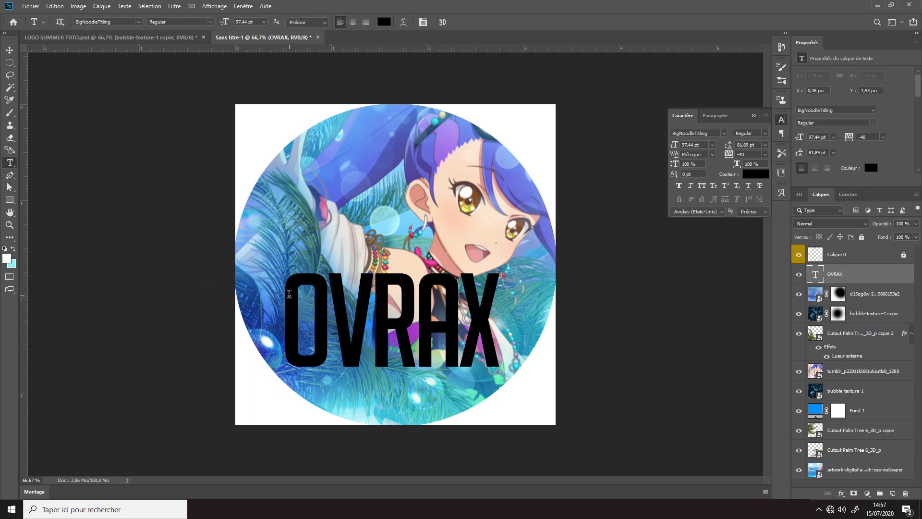
pyautogui.doubleClick(289, 294)
pyautogui.click(113, 23)
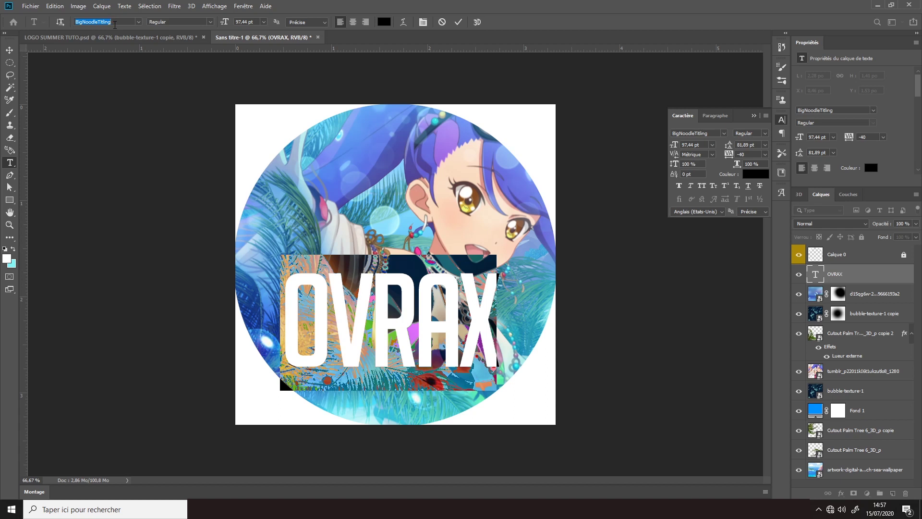
pyautogui.click(11, 50)
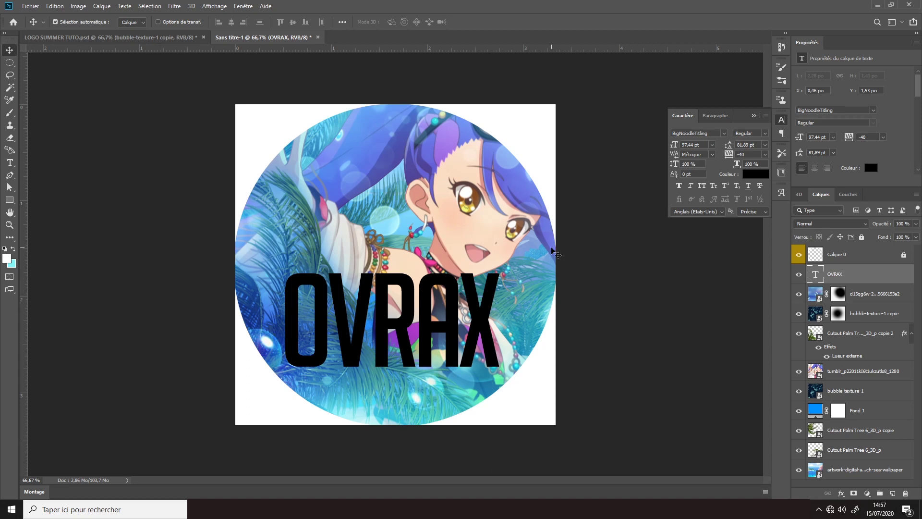
pyautogui.click(10, 163)
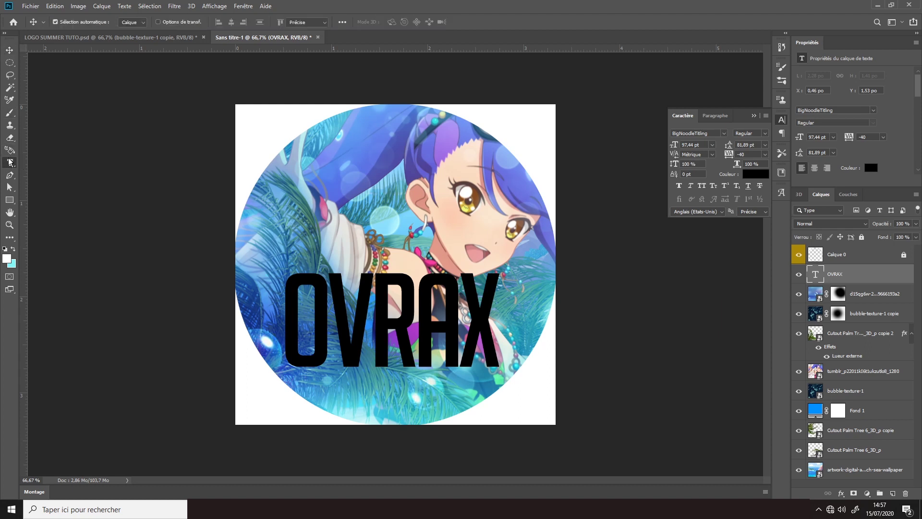
pyautogui.moveTo(497, 331); pyautogui.dragTo(129, 315)
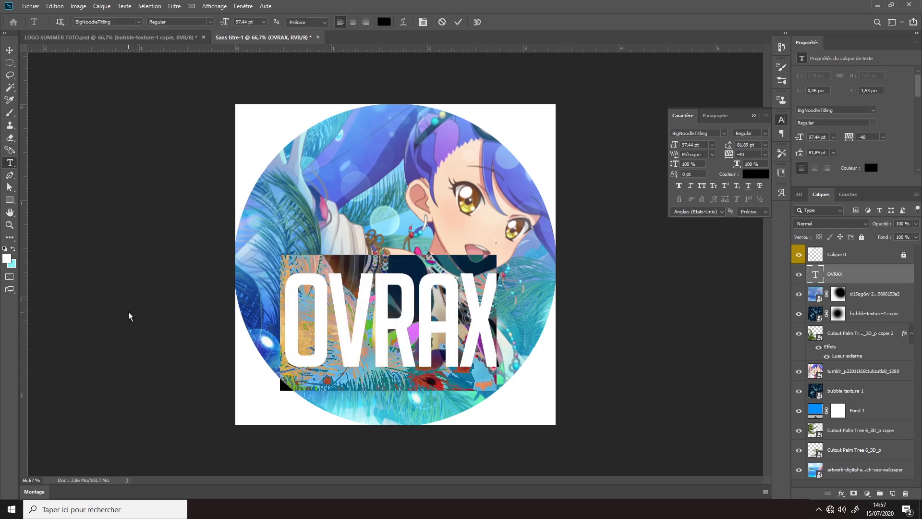
# Apply an Arche text warp with -20 % Inflexion to OVRAX and commit it.
pyautogui.click(404, 23)
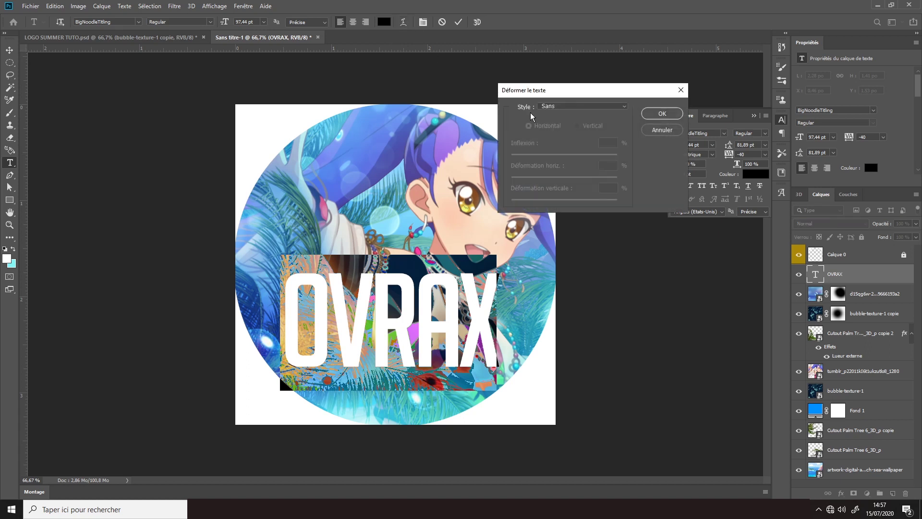
pyautogui.click(551, 108)
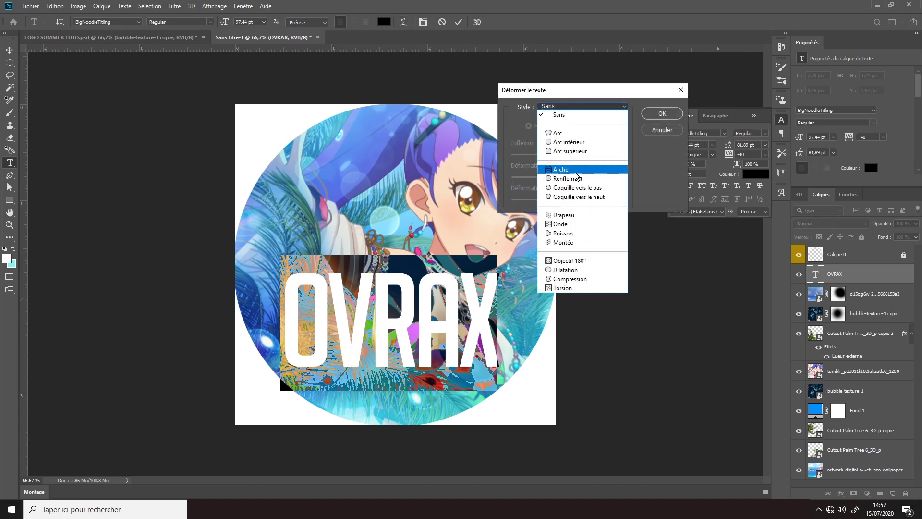
pyautogui.click(576, 170)
pyautogui.moveTo(591, 155); pyautogui.dragTo(553, 157)
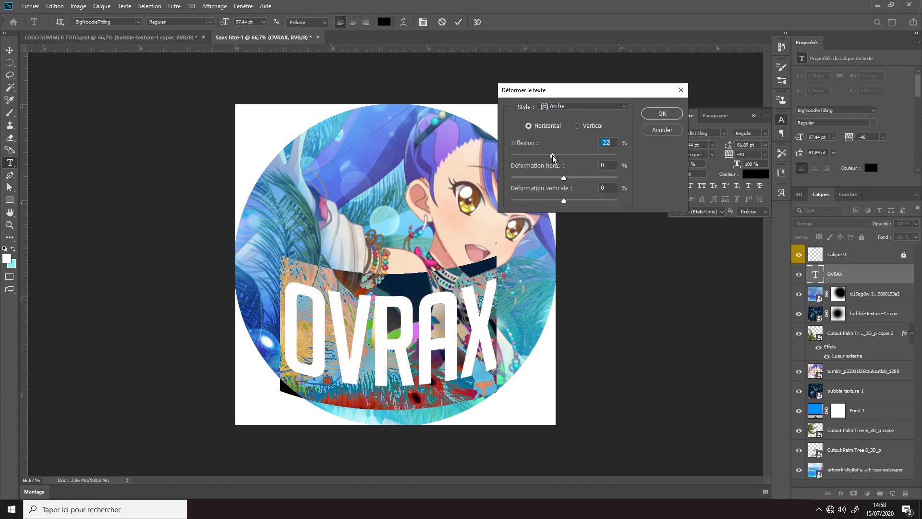
pyautogui.moveTo(553, 157); pyautogui.dragTo(554, 157)
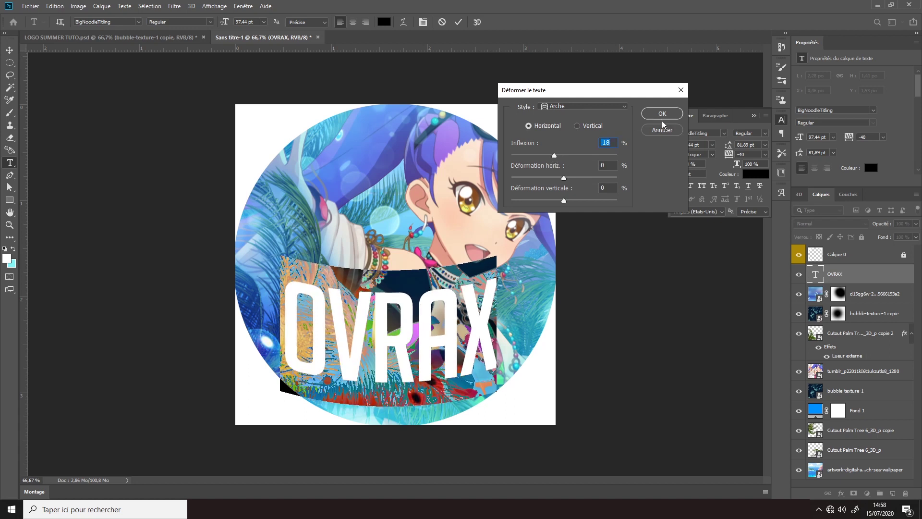
pyautogui.write('20')
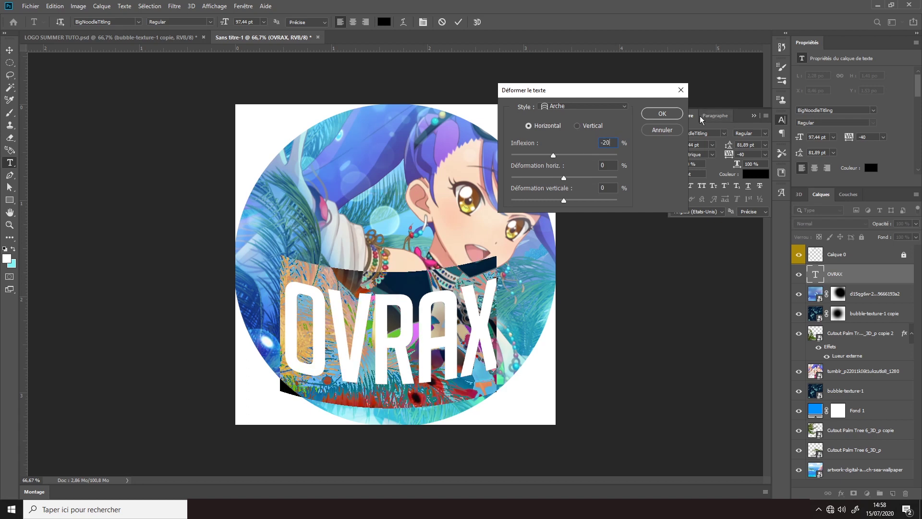
pyautogui.click(666, 115)
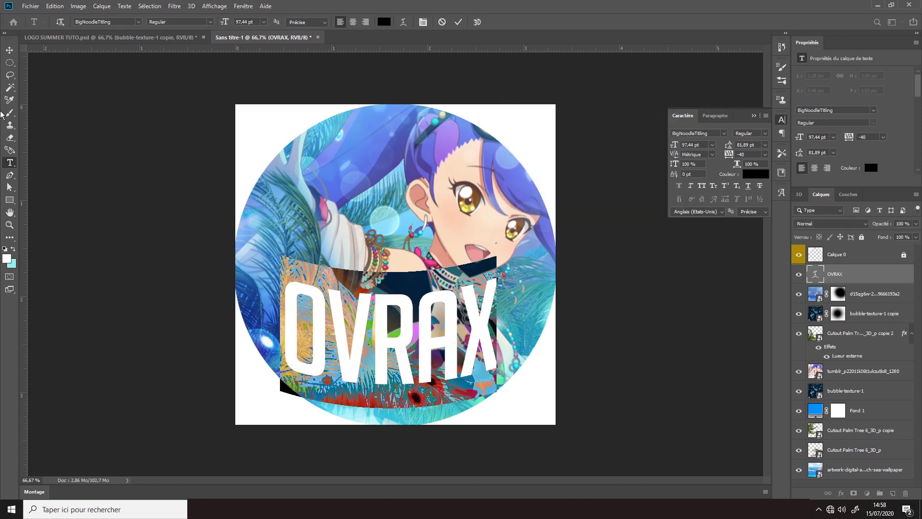
pyautogui.click(10, 50)
# Give the OVRAX layer a blue Gradient Overlay.
pyautogui.rightClick(885, 278)
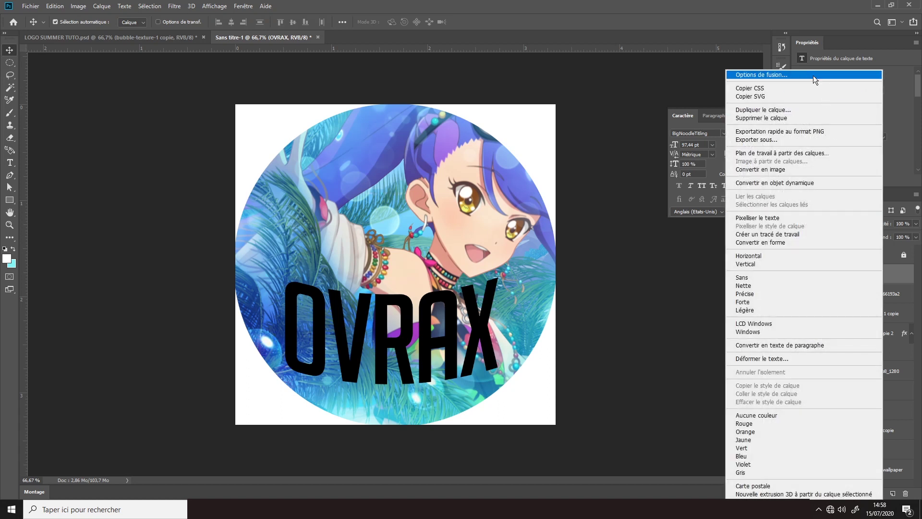
pyautogui.click(814, 76)
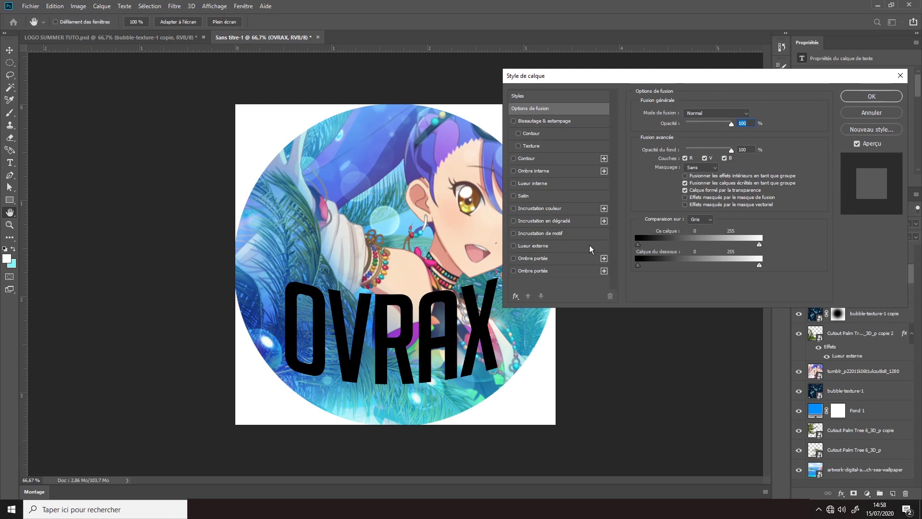
pyautogui.click(555, 221)
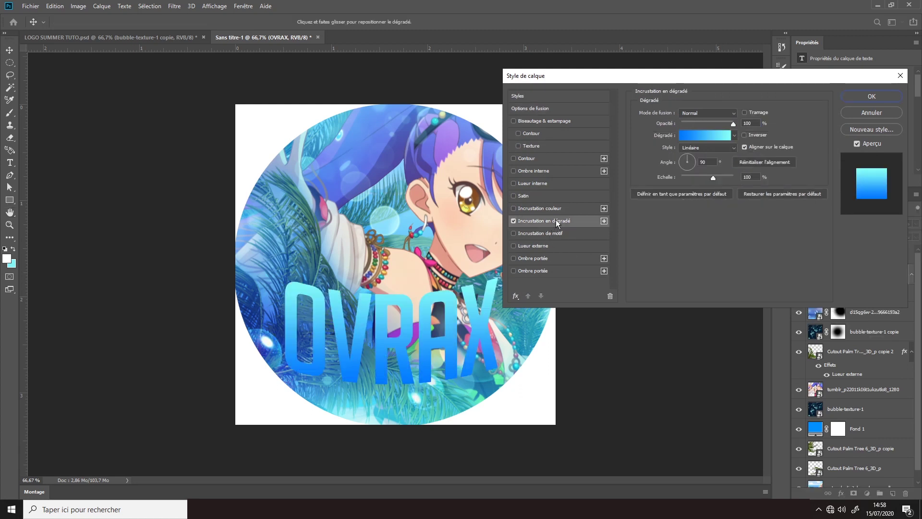
pyautogui.click(707, 136)
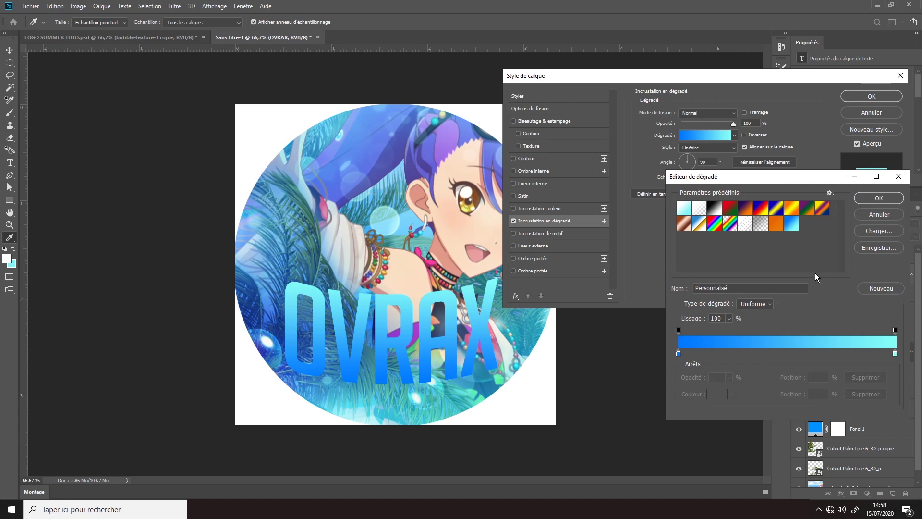
pyautogui.click(678, 353)
pyautogui.click(874, 197)
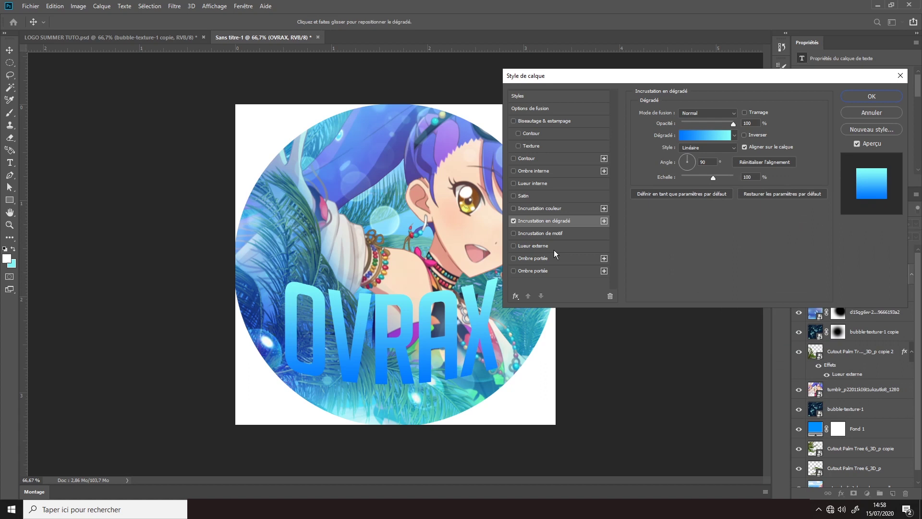
# Add a larger inner glow and two drop shadows, the second blue at 100% opacity.
pyautogui.click(560, 184)
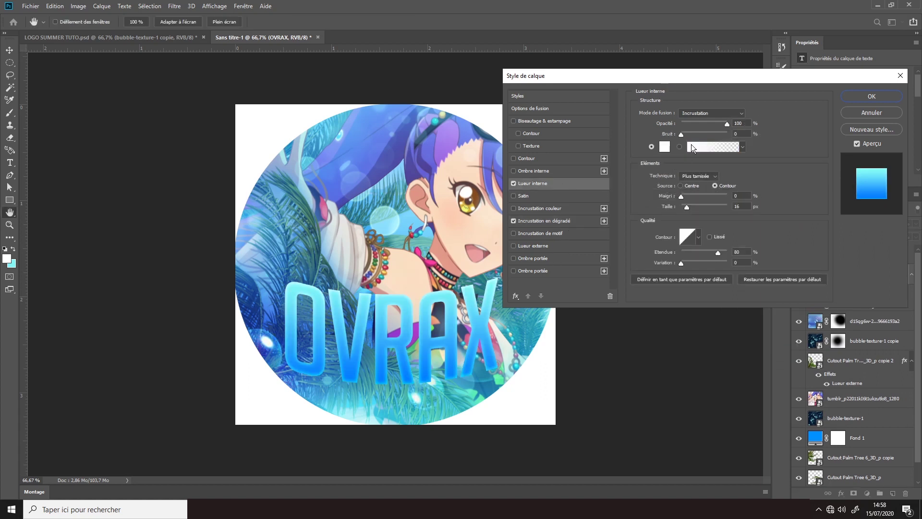
pyautogui.moveTo(684, 206); pyautogui.dragTo(688, 206)
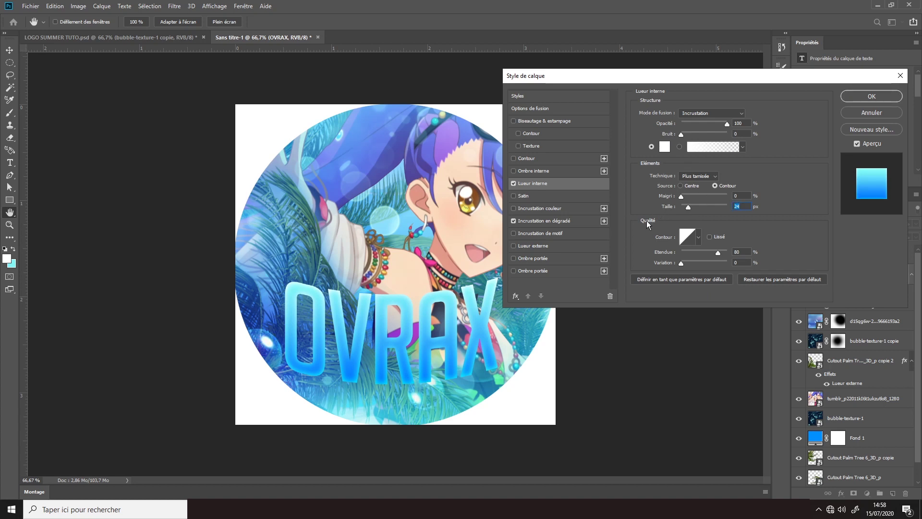
pyautogui.click(548, 260)
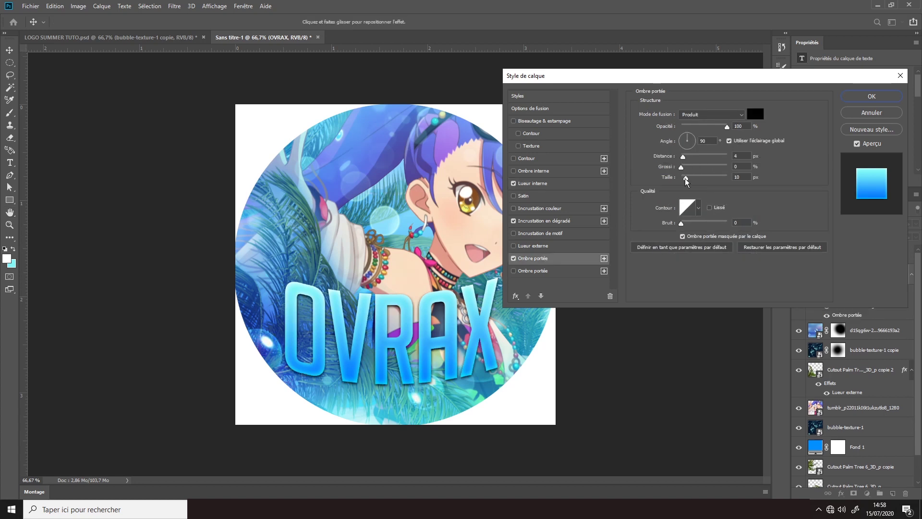
pyautogui.moveTo(686, 181); pyautogui.dragTo(685, 160)
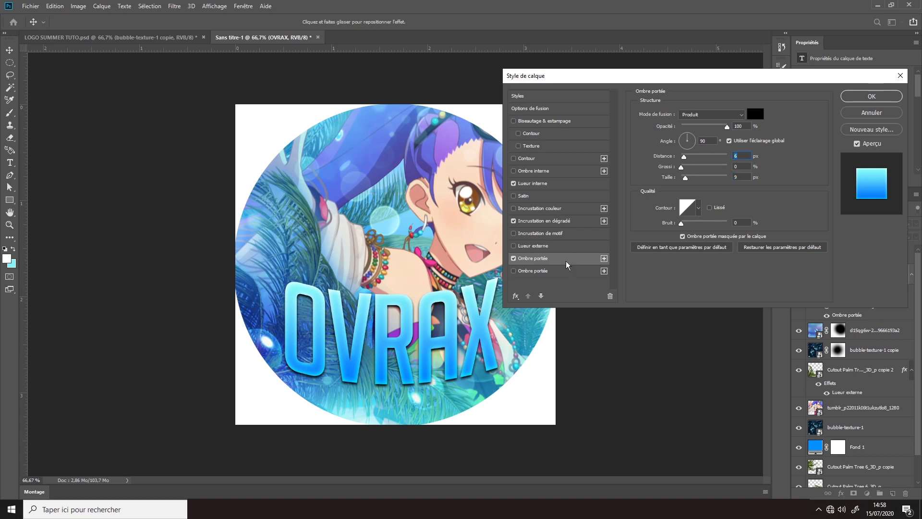
pyautogui.click(558, 273)
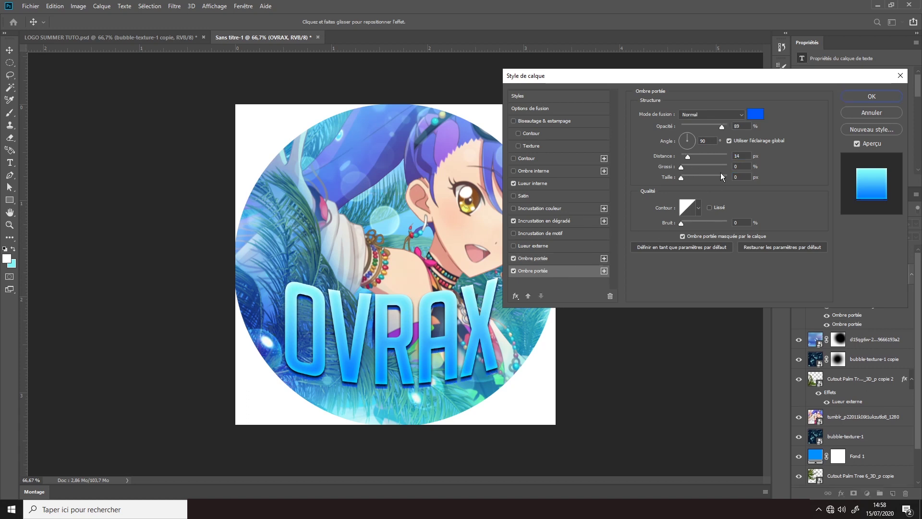
pyautogui.moveTo(725, 126); pyautogui.dragTo(728, 126)
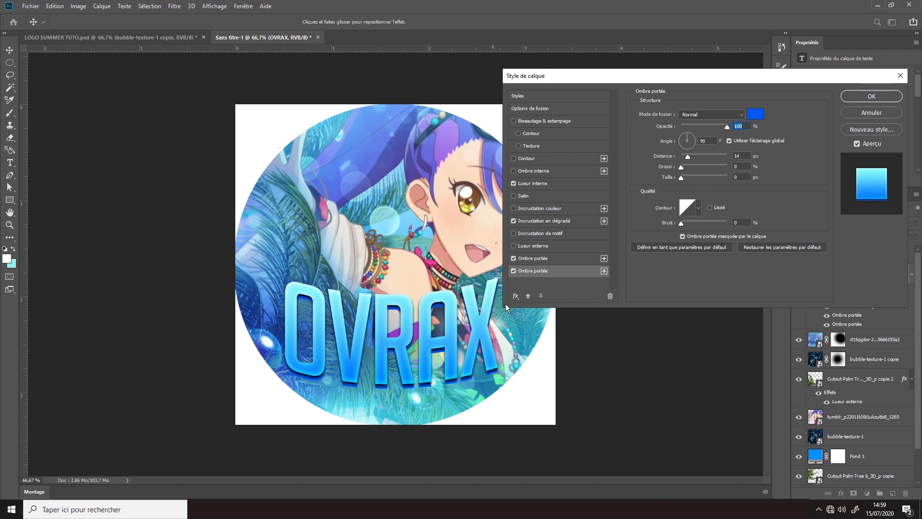
# Add a cyan outer glow at 101 px size and 68% opacity, then apply all styles.
pyautogui.click(550, 244)
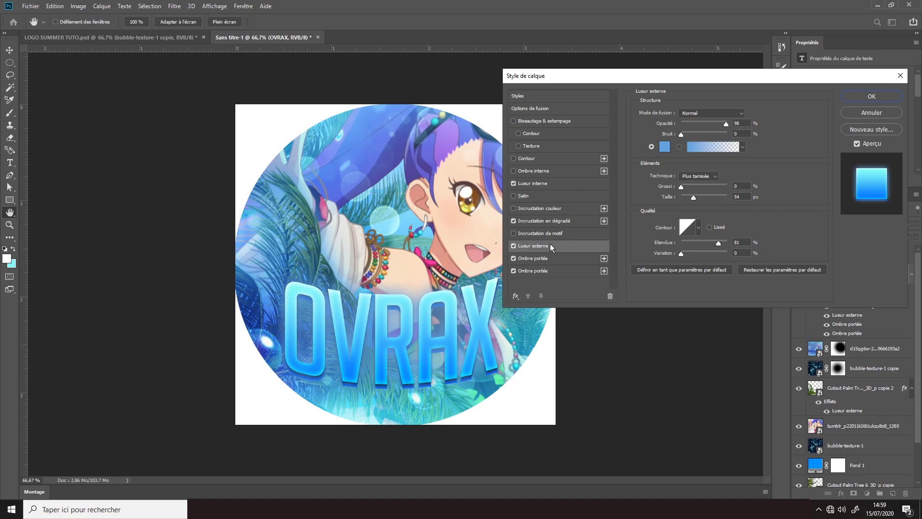
pyautogui.click(665, 148)
pyautogui.moveTo(687, 384); pyautogui.dragTo(691, 393)
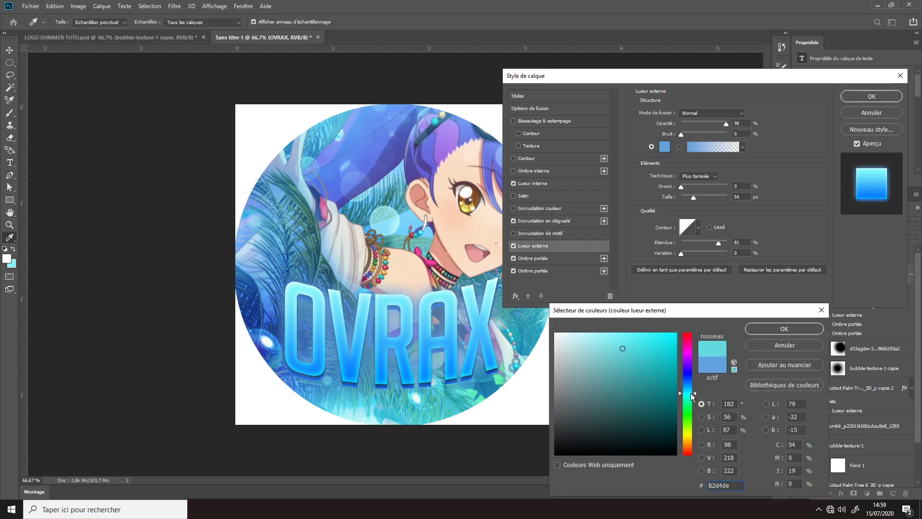
pyautogui.click(599, 335)
pyautogui.moveTo(600, 336); pyautogui.dragTo(625, 352)
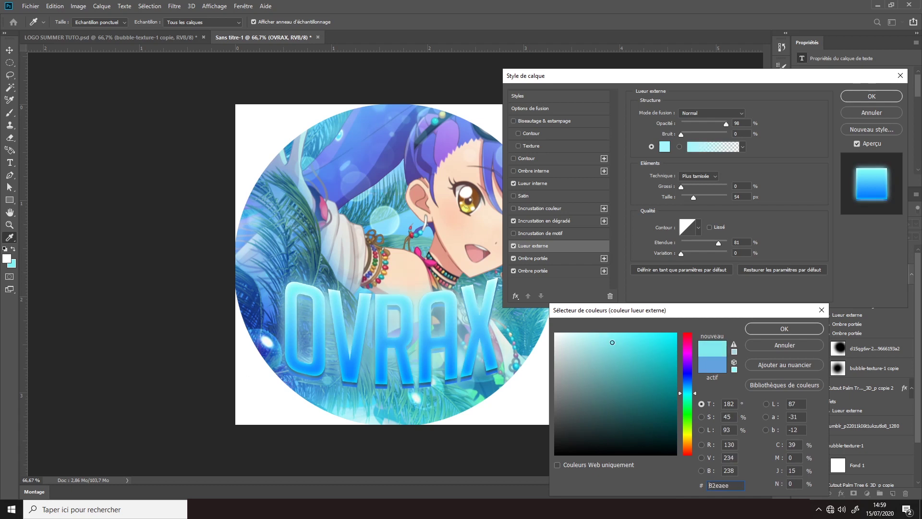
pyautogui.click(757, 333)
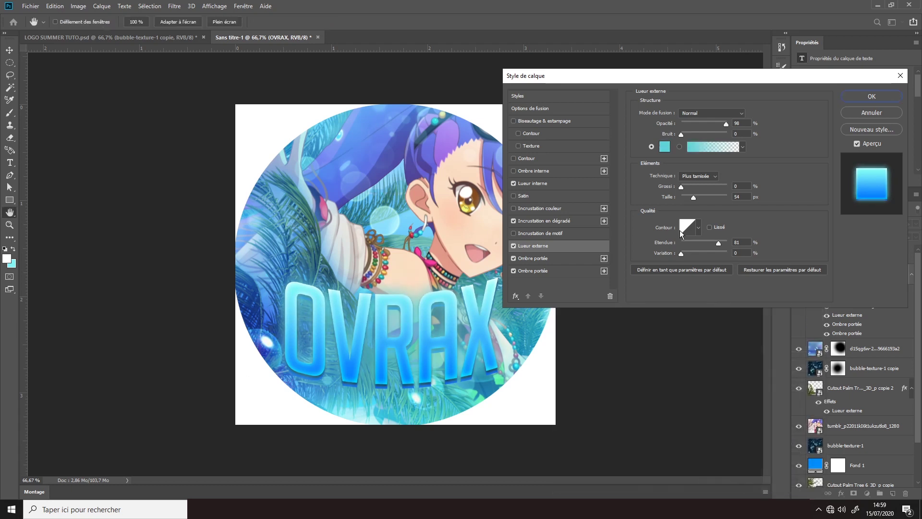
pyautogui.moveTo(692, 196); pyautogui.dragTo(701, 197)
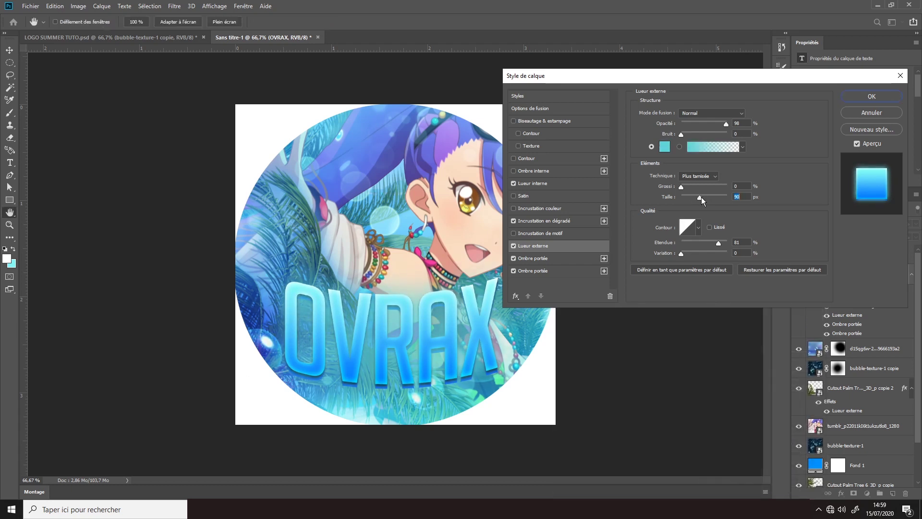
pyautogui.moveTo(718, 244); pyautogui.dragTo(726, 246)
pyautogui.moveTo(724, 125)
pyautogui.mouseDown()
pyautogui.moveTo(696, 122)
pyautogui.moveTo(713, 125)
pyautogui.mouseUp()
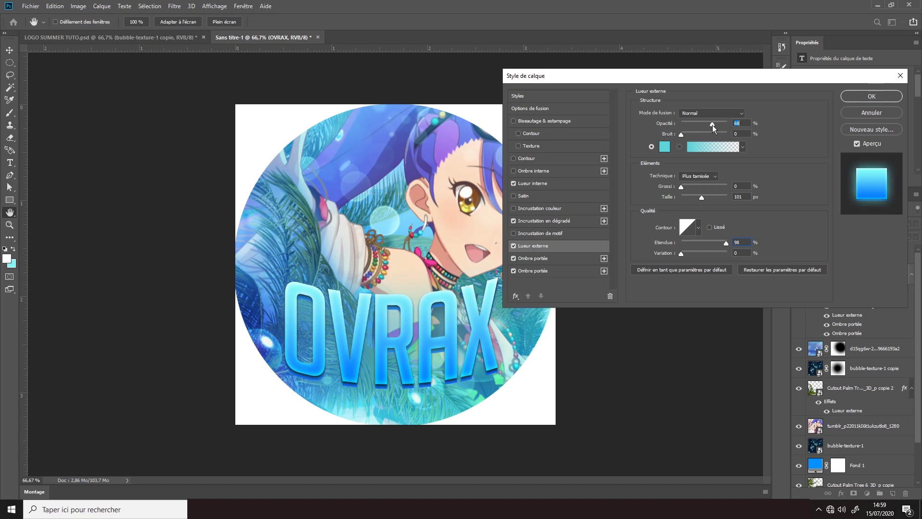
pyautogui.click(872, 96)
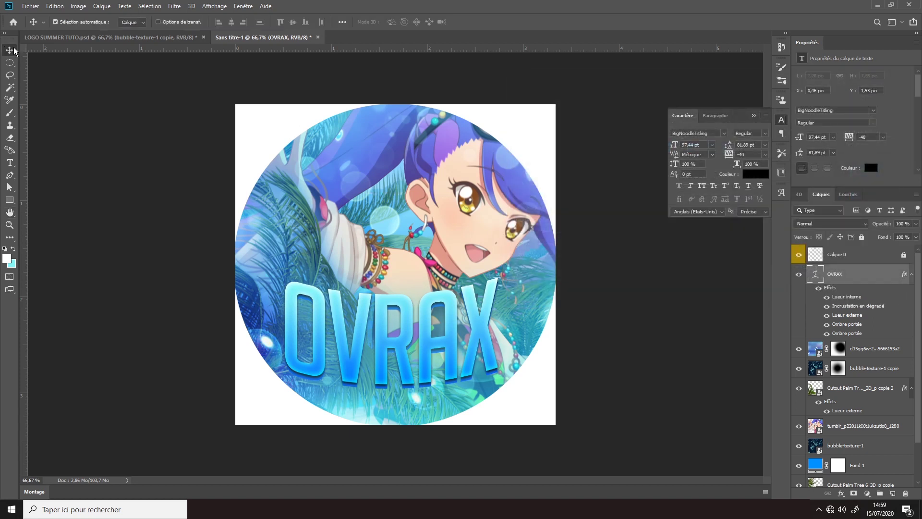
# Scale down the OVRAX text, tilt it about 2.8° and shift it left.
pyautogui.press('ctrl')
pyautogui.hotkey('ctrl', 't')
pyautogui.moveTo(276, 333)
pyautogui.mouseDown()
pyautogui.moveTo(355, 333)
pyautogui.moveTo(318, 333)
pyautogui.mouseUp()
pyautogui.moveTo(541, 340); pyautogui.dragTo(576, 349)
pyautogui.moveTo(446, 347); pyautogui.dragTo(431, 345)
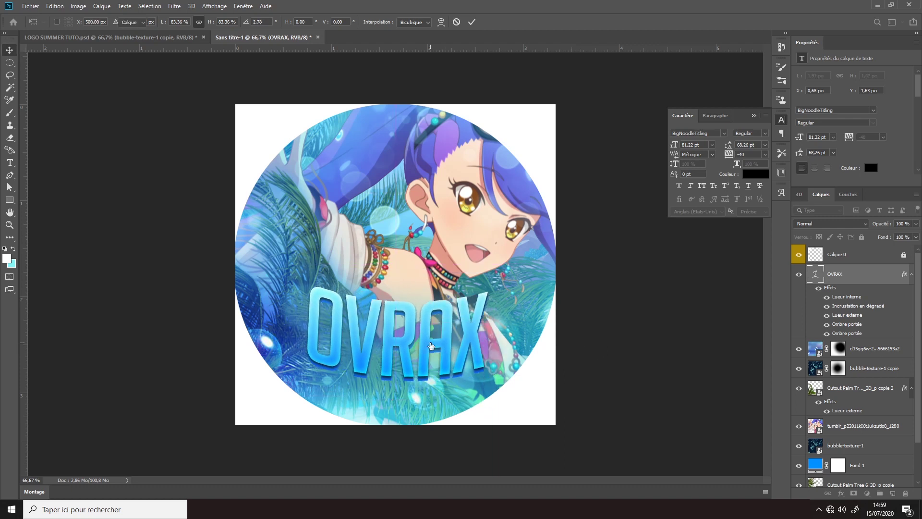
pyautogui.press('Return')
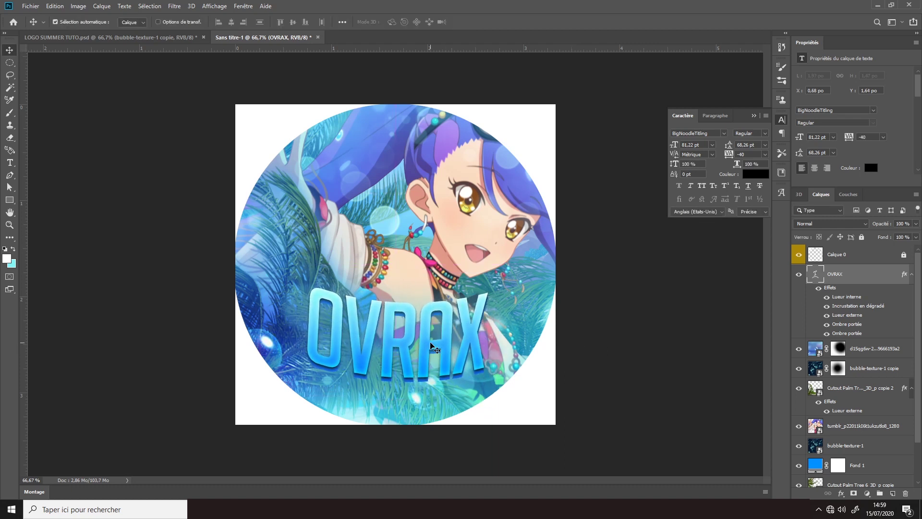
# Nudge the OVRAX text into position with the arrow keys.
pyautogui.press('Left')
pyautogui.press('Left')
pyautogui.press('Left')
pyautogui.press('Up')
pyautogui.press('Up')
pyautogui.press('Up')
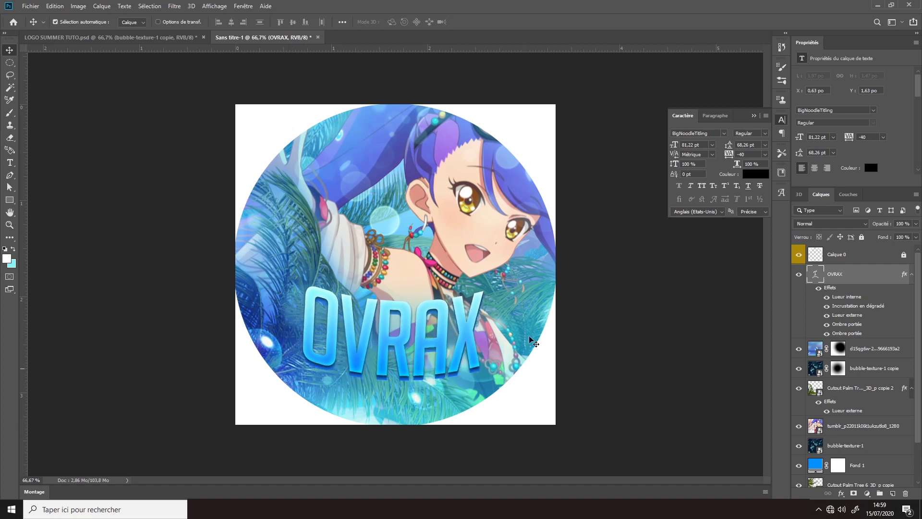
pyautogui.press('Down')
pyautogui.press('Down')
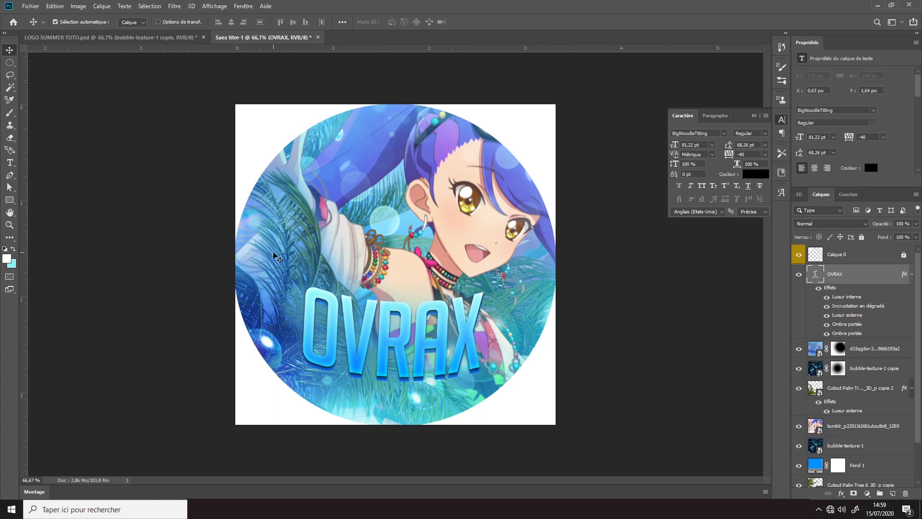
pyautogui.press('Up')
pyautogui.press('Up')
pyautogui.press('Up')
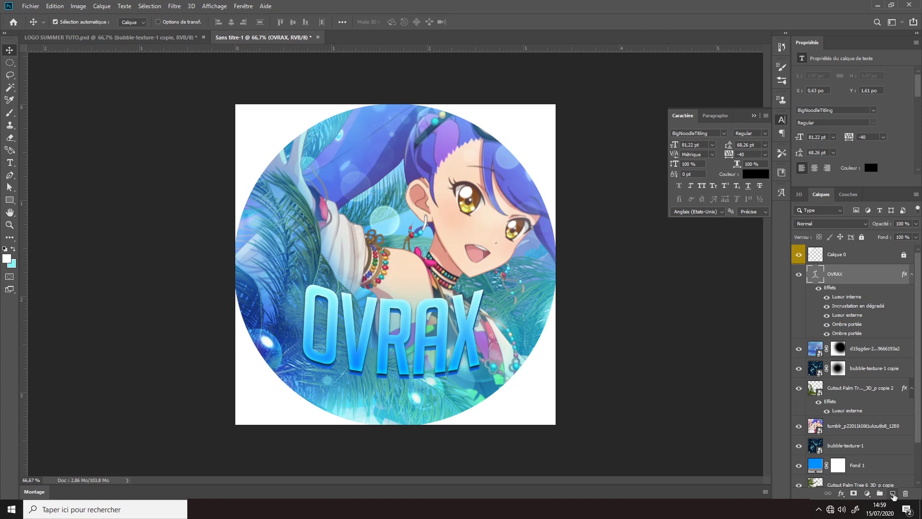
# On a new layer, paint a soft cyan brush stroke across the OVRAX text.
pyautogui.click(893, 494)
pyautogui.click(10, 112)
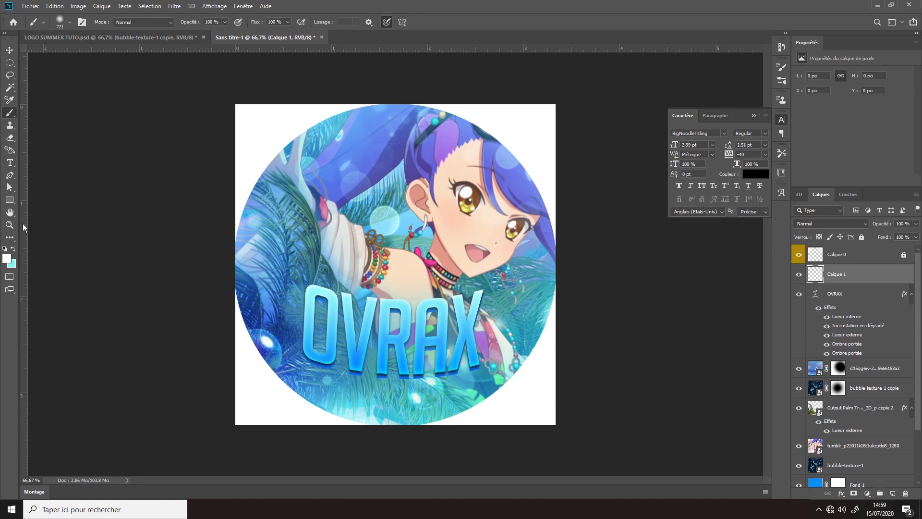
pyautogui.click(14, 248)
pyautogui.moveTo(313, 305)
pyautogui.mouseDown()
pyautogui.moveTo(276, 310)
pyautogui.moveTo(524, 331)
pyautogui.mouseUp()
pyautogui.click(286, 313)
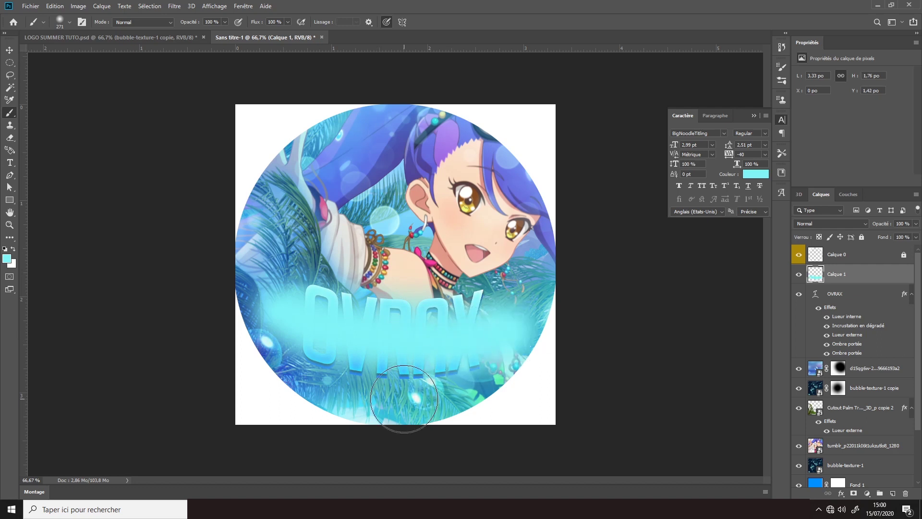
pyautogui.hotkey('ctrl', 'z')
pyautogui.moveTo(283, 320); pyautogui.dragTo(463, 335)
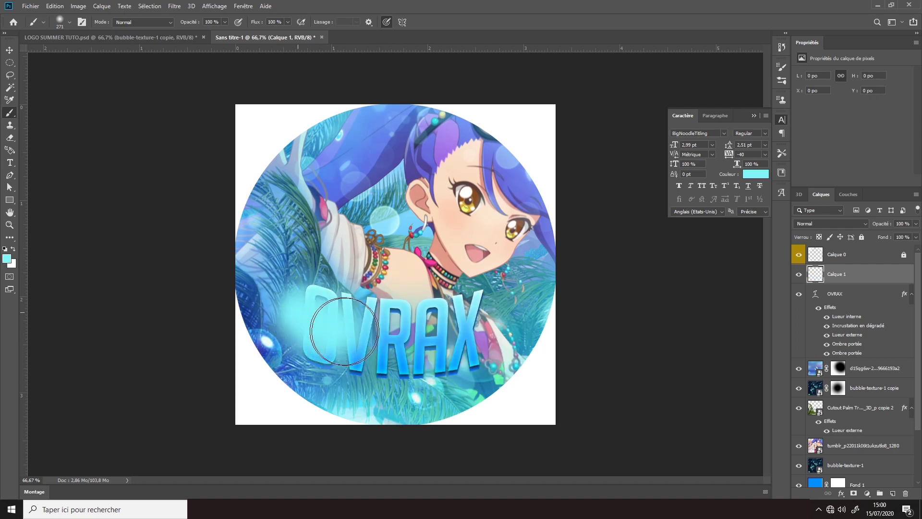
# Blend the cyan stroke layer as Incrustation at 43% opacity and collapse the OVRAX effects.
pyautogui.click(840, 221)
pyautogui.click(834, 339)
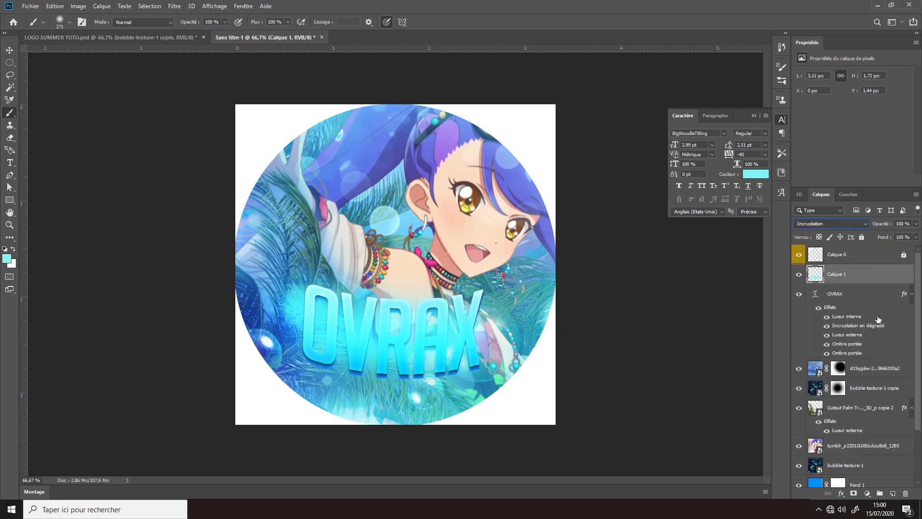
pyautogui.click(916, 223)
pyautogui.moveTo(917, 234)
pyautogui.mouseDown()
pyautogui.moveTo(876, 235)
pyautogui.moveTo(892, 238)
pyautogui.mouseUp()
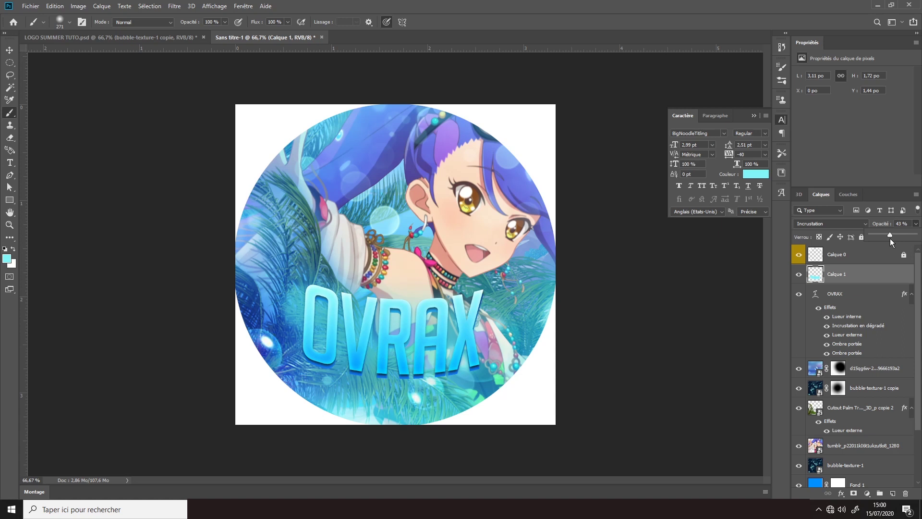
pyautogui.click(9, 49)
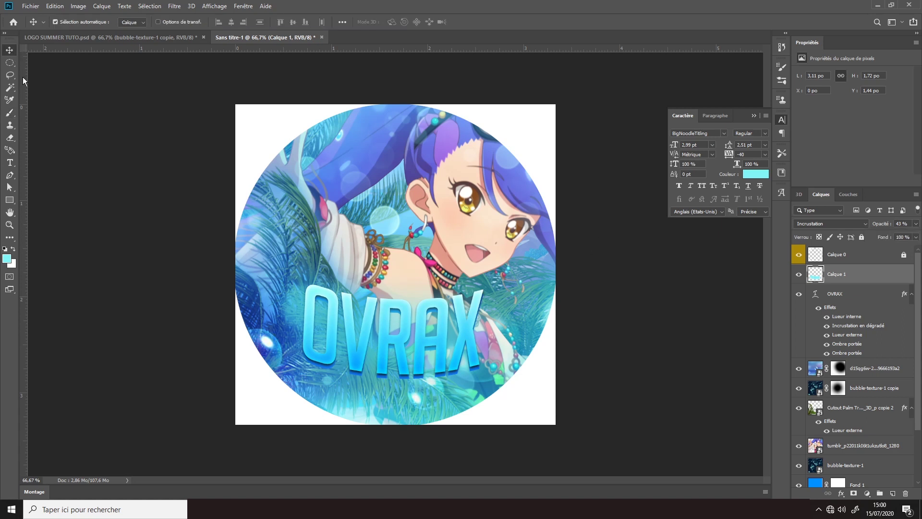
pyautogui.click(679, 335)
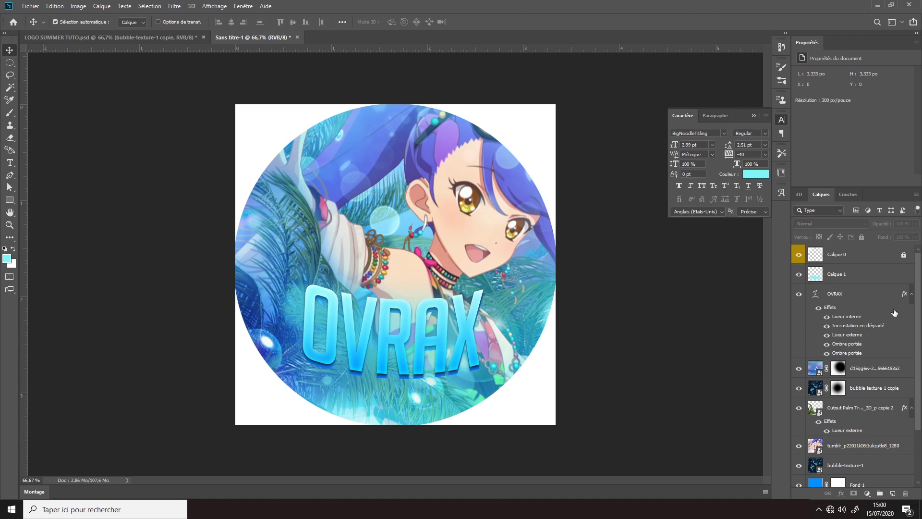
pyautogui.click(912, 293)
# On new layer Calque 2, paint light cyan over the character with a 439 px soft brush.
pyautogui.hotkey('ctrl', 'shift', 'alt', 'n')
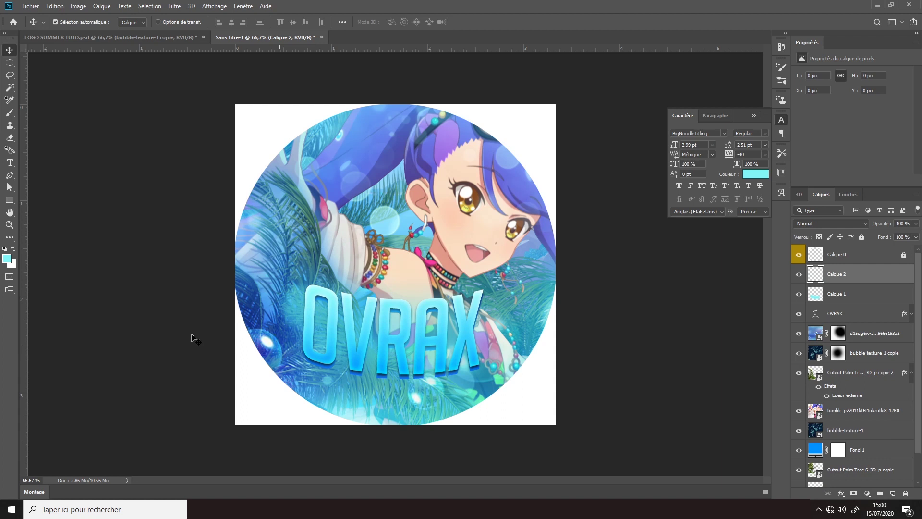
pyautogui.click(14, 114)
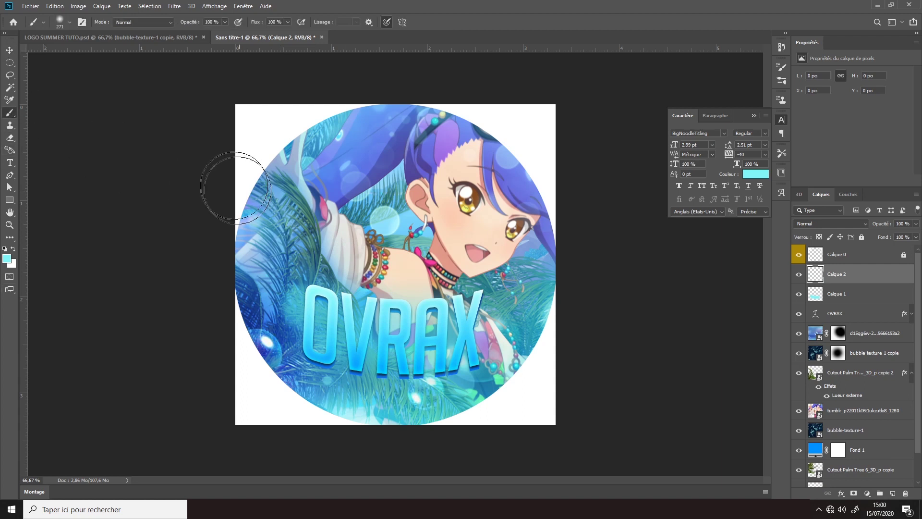
pyautogui.moveTo(318, 213); pyautogui.dragTo(371, 227)
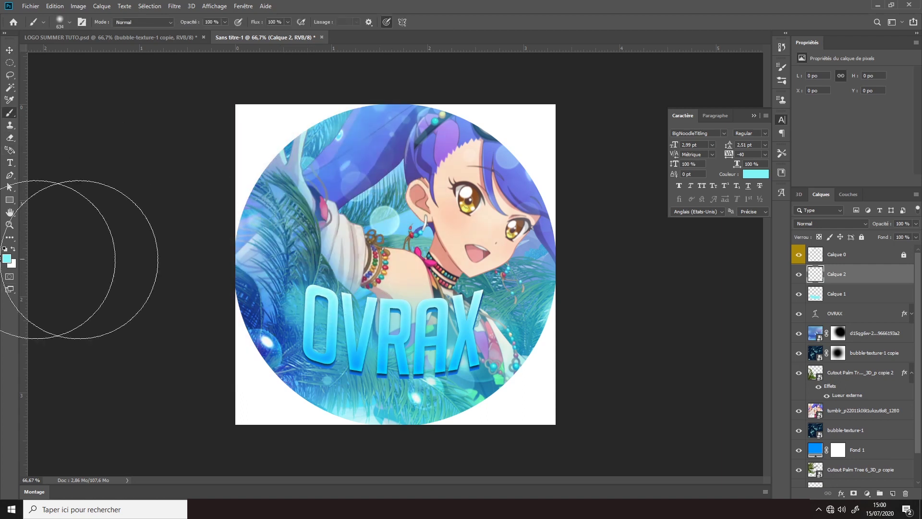
pyautogui.click(7, 258)
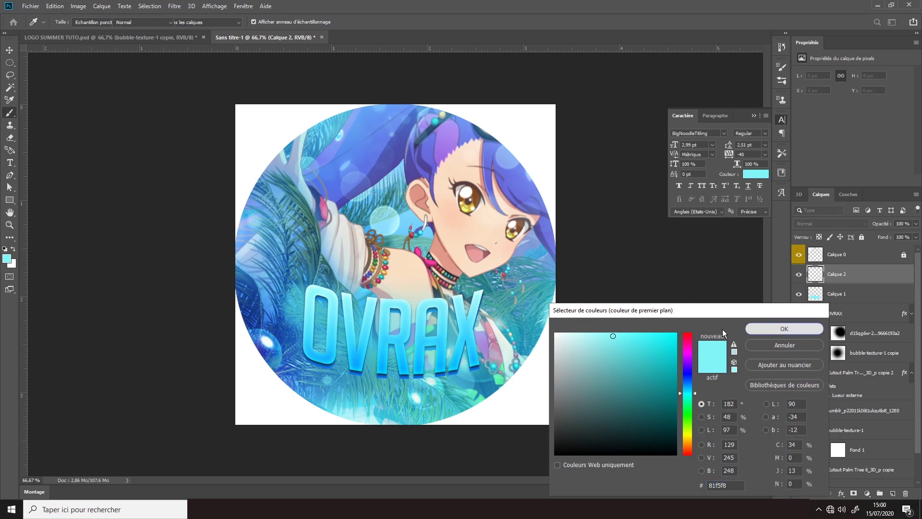
pyautogui.press('Return')
pyautogui.moveTo(514, 295); pyautogui.dragTo(524, 295)
pyautogui.moveTo(328, 165); pyautogui.dragTo(303, 189)
pyautogui.click(298, 139)
pyautogui.moveTo(443, 212)
pyautogui.mouseDown()
pyautogui.moveTo(235, 267)
pyautogui.moveTo(365, 402)
pyautogui.mouseUp()
pyautogui.moveTo(423, 248); pyautogui.dragTo(401, 262)
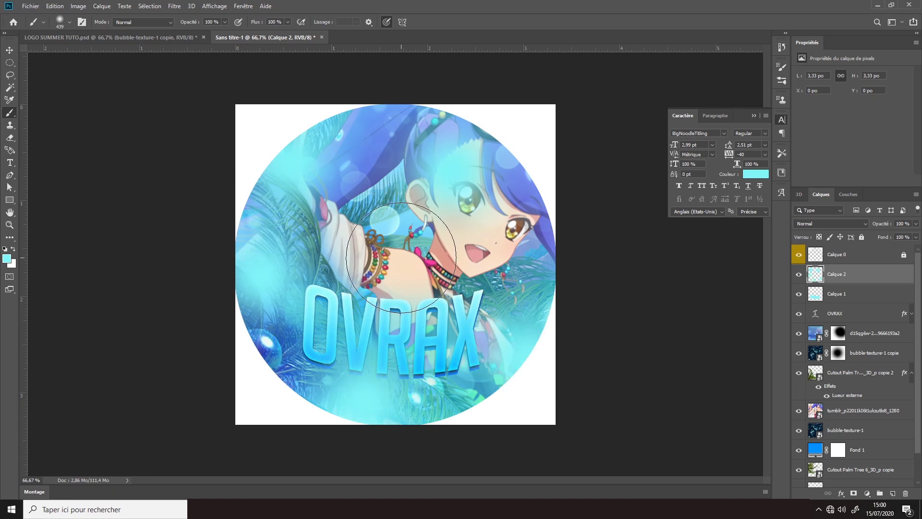
# Set Calque 2 to Superposition blending at 47% opacity.
pyautogui.click(835, 224)
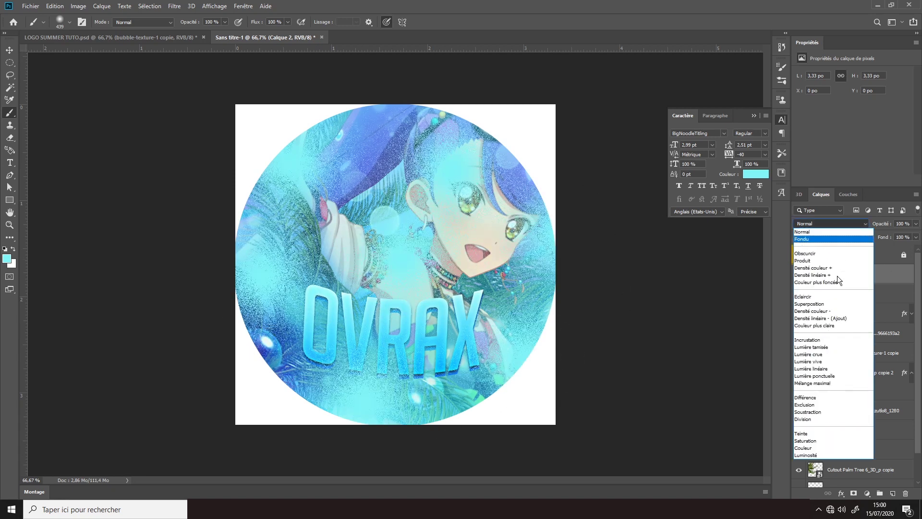
pyautogui.click(828, 305)
pyautogui.click(916, 224)
pyautogui.moveTo(915, 235); pyautogui.dragTo(895, 243)
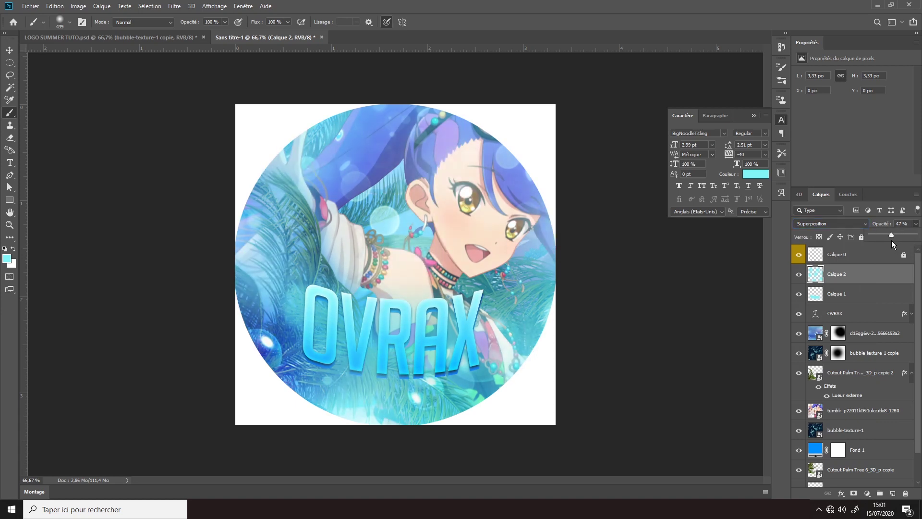
# On a new layer, dab six soft white glow spots around the circle and letters.
pyautogui.click(893, 493)
pyautogui.click(13, 249)
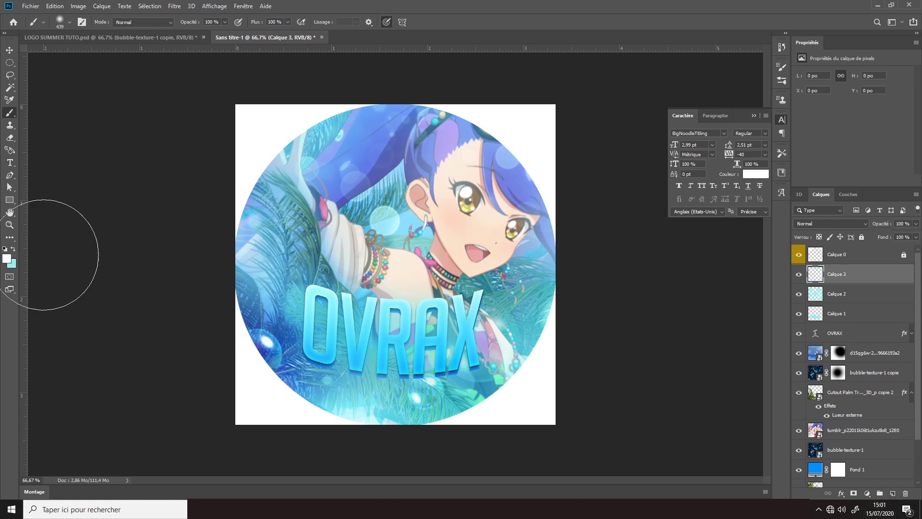
pyautogui.click(365, 135)
pyautogui.click(275, 223)
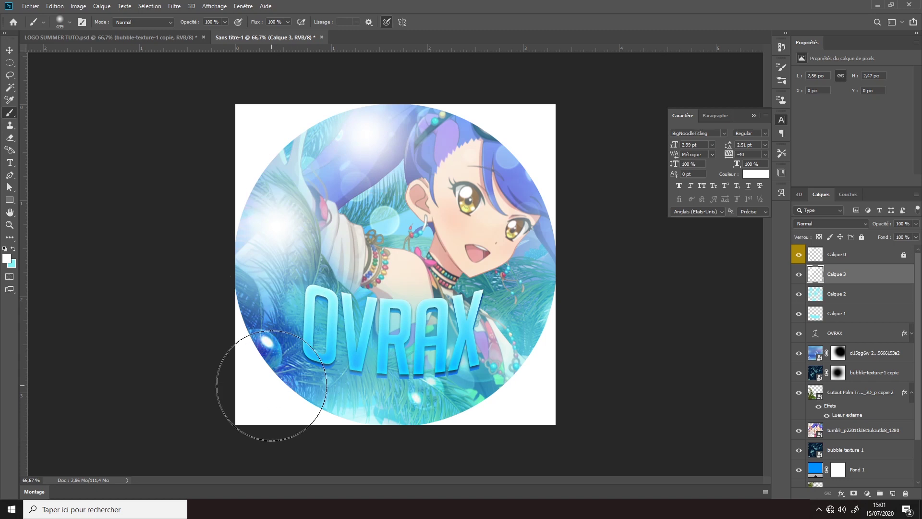
pyautogui.click(394, 369)
pyautogui.click(418, 238)
pyautogui.click(537, 210)
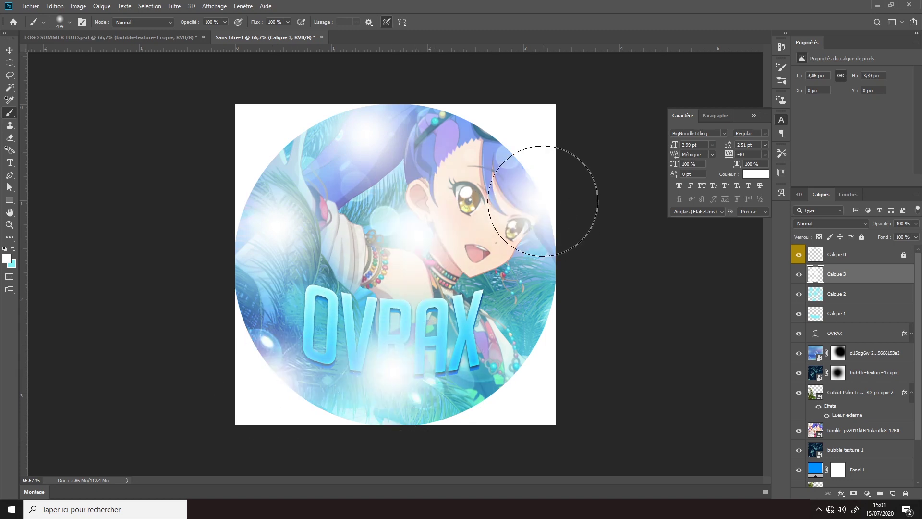
pyautogui.click(490, 337)
# Blend the white glow layer in Superposition at 12% opacity and deselect all layers.
pyautogui.click(825, 225)
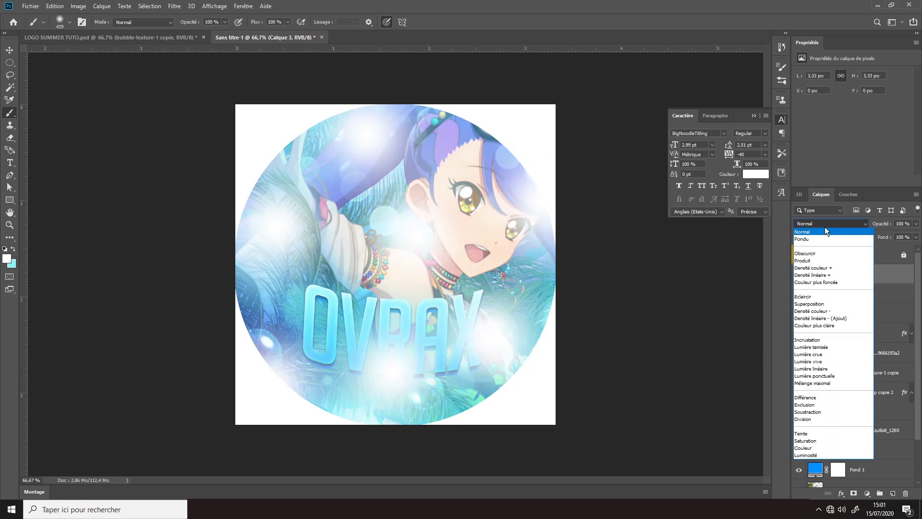
pyautogui.click(843, 307)
pyautogui.click(914, 225)
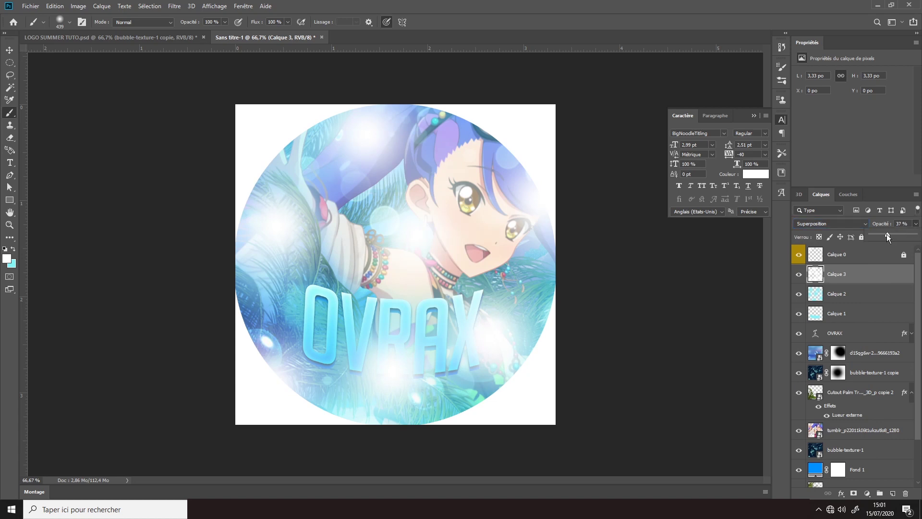
pyautogui.moveTo(887, 234); pyautogui.dragTo(878, 237)
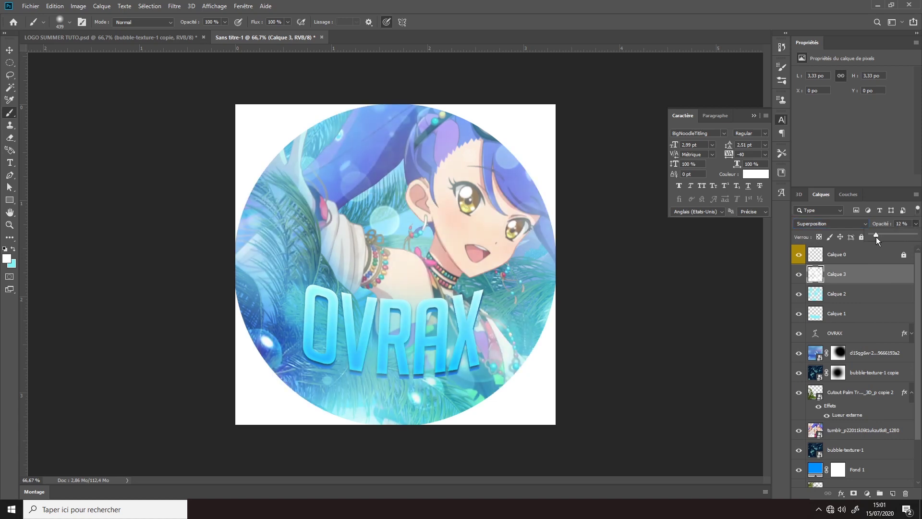
pyautogui.click(9, 49)
pyautogui.click(89, 130)
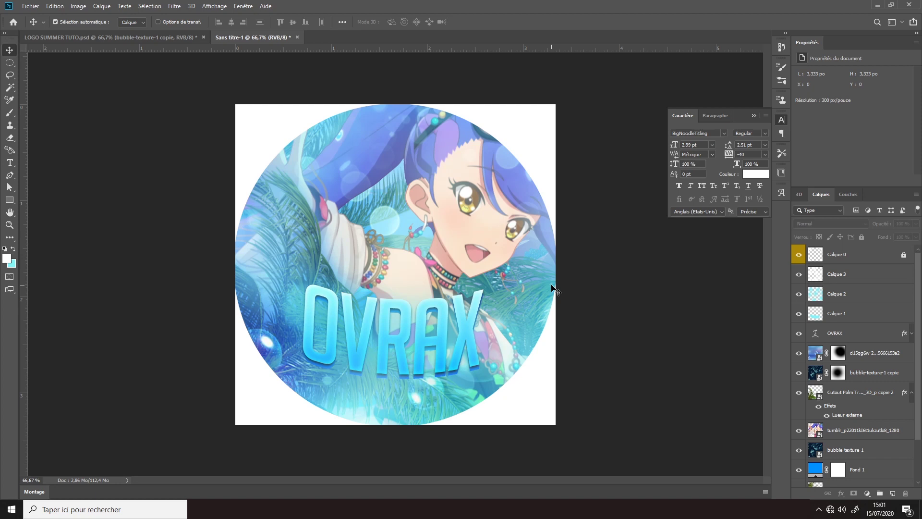
# Above Calque 3, add a Luminosité/Contraste adjustment with brightness 15 and contrast 30.
pyautogui.click(860, 274)
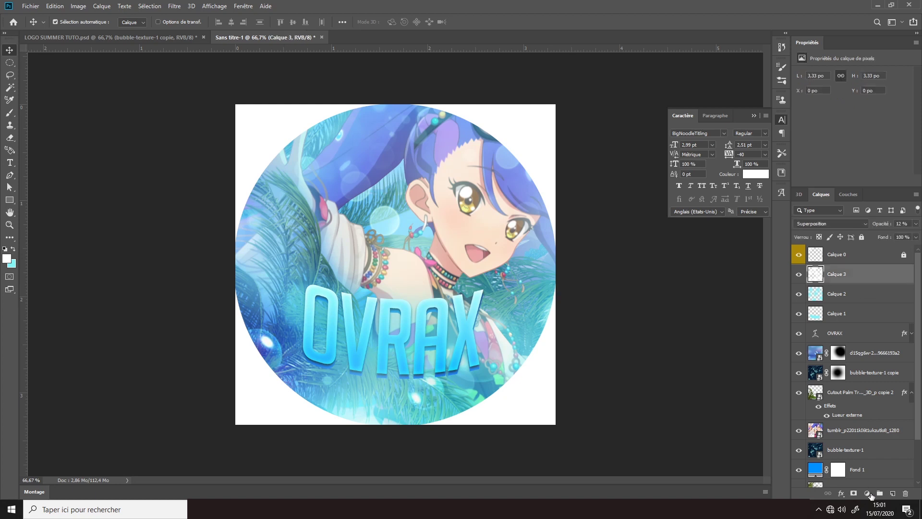
pyautogui.click(867, 494)
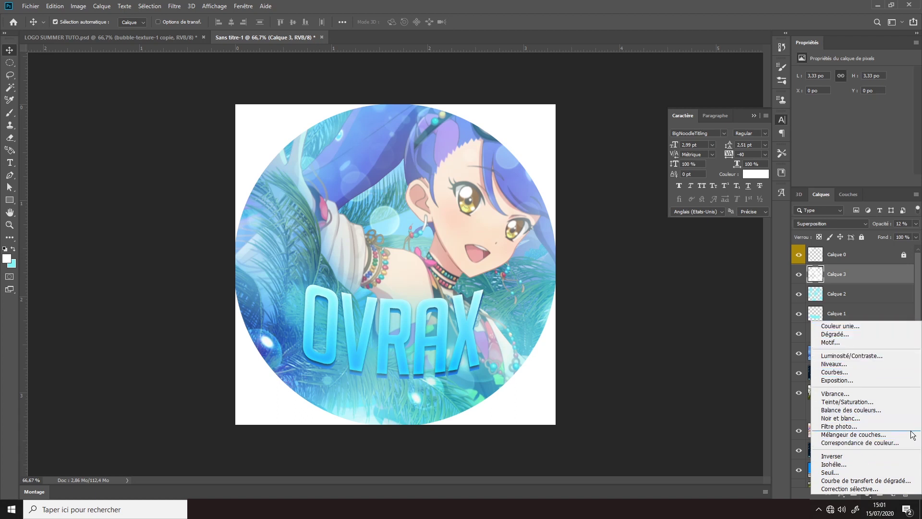
pyautogui.click(860, 356)
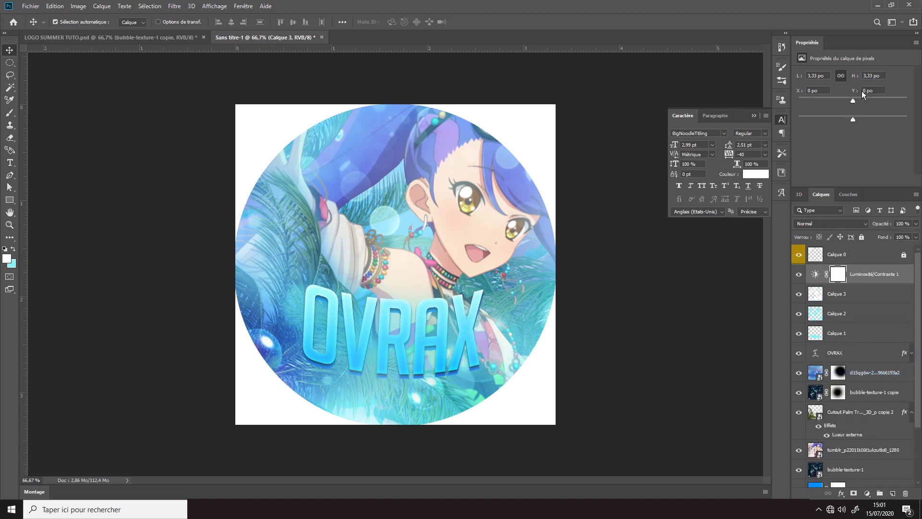
pyautogui.moveTo(864, 102)
pyautogui.mouseDown()
pyautogui.moveTo(876, 104)
pyautogui.moveTo(841, 104)
pyautogui.moveTo(863, 108)
pyautogui.moveTo(860, 119)
pyautogui.mouseUp()
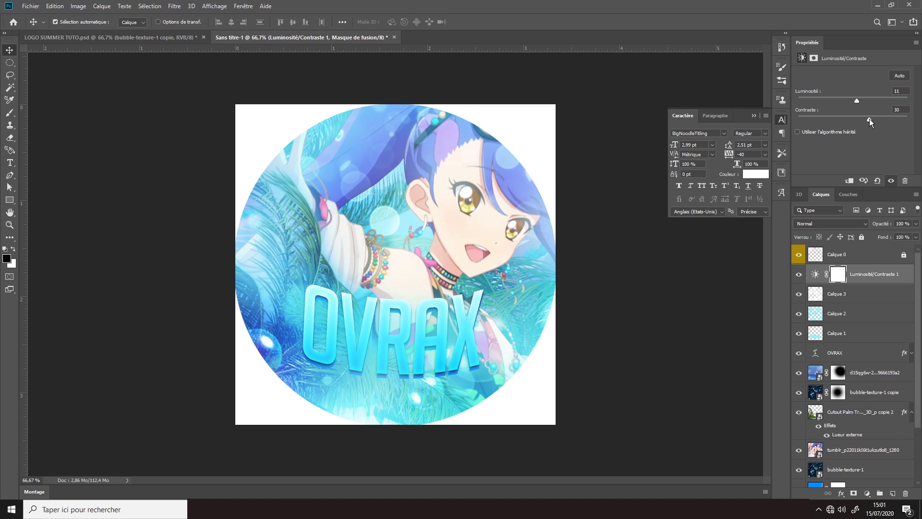
# Add a Vibrance adjustment layer with vibrance +100 and saturation +32.
pyautogui.click(867, 493)
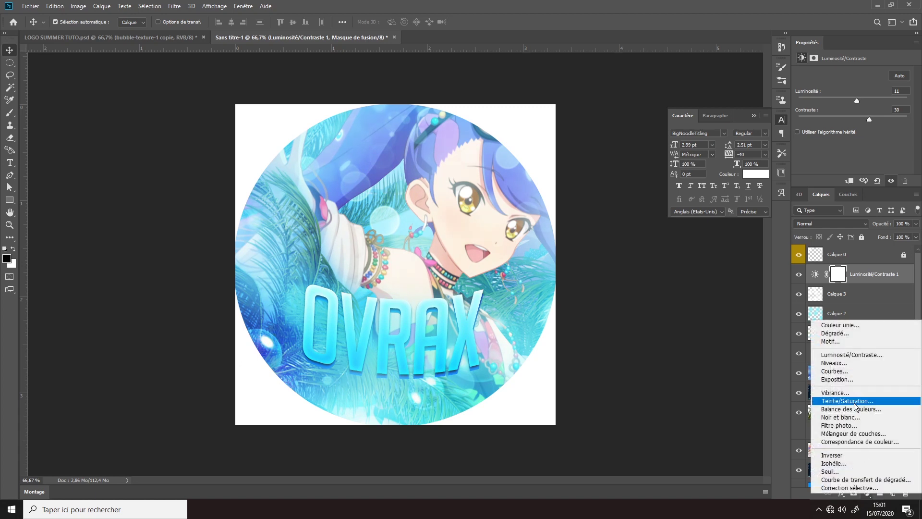
pyautogui.click(858, 393)
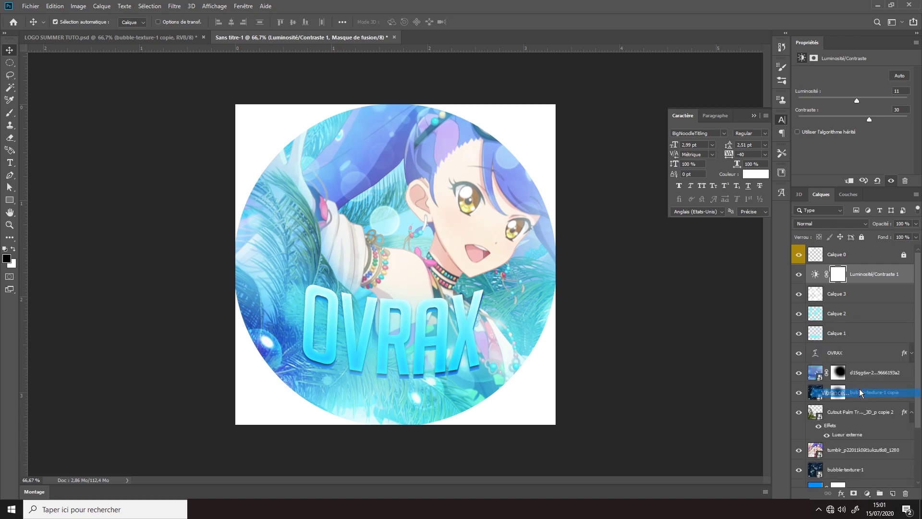
pyautogui.moveTo(853, 86); pyautogui.dragTo(908, 83)
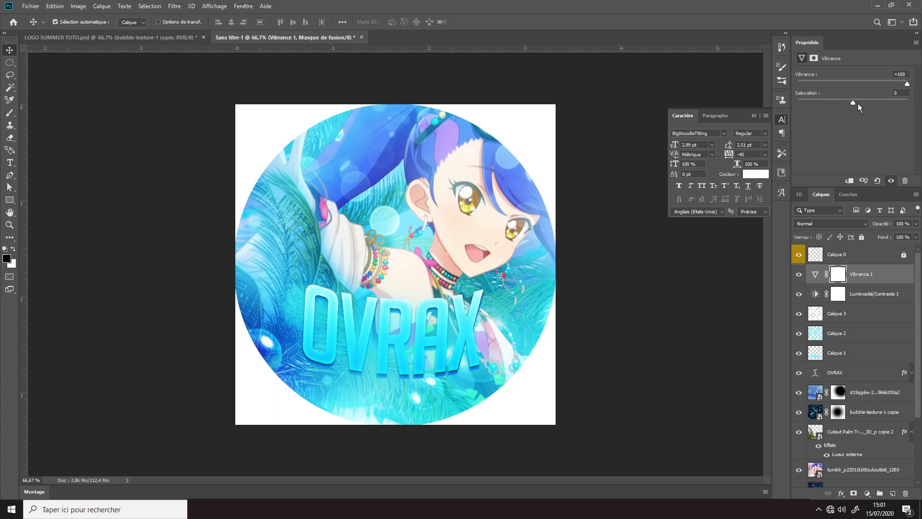
pyautogui.moveTo(855, 103)
pyautogui.mouseDown()
pyautogui.moveTo(900, 104)
pyautogui.moveTo(877, 110)
pyautogui.moveTo(903, 116)
pyautogui.moveTo(869, 120)
pyautogui.mouseUp()
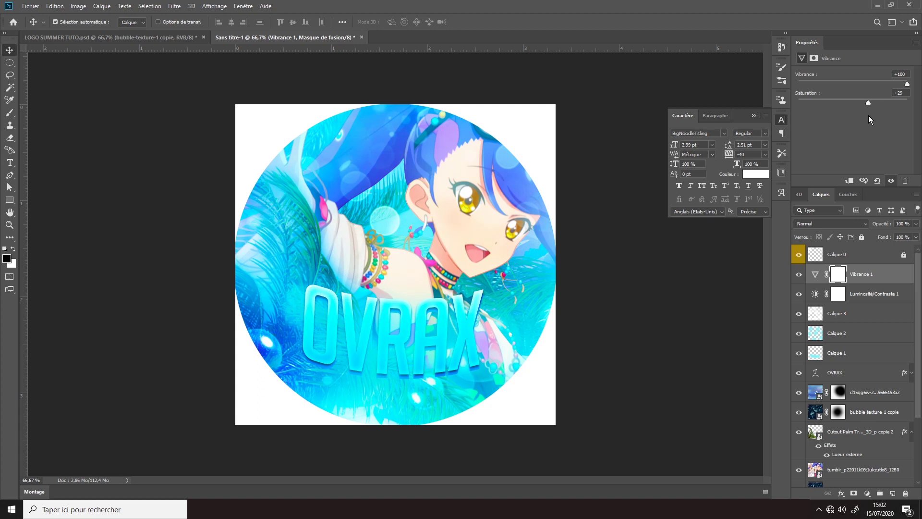
# Add a Teinte/Saturation adjustment layer with hue +6 and saturation +19.
pyautogui.click(871, 494)
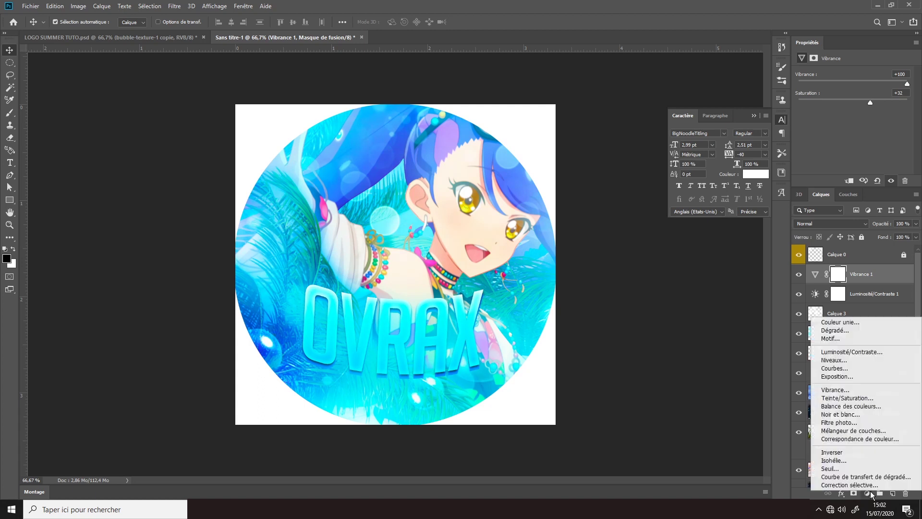
pyautogui.click(860, 399)
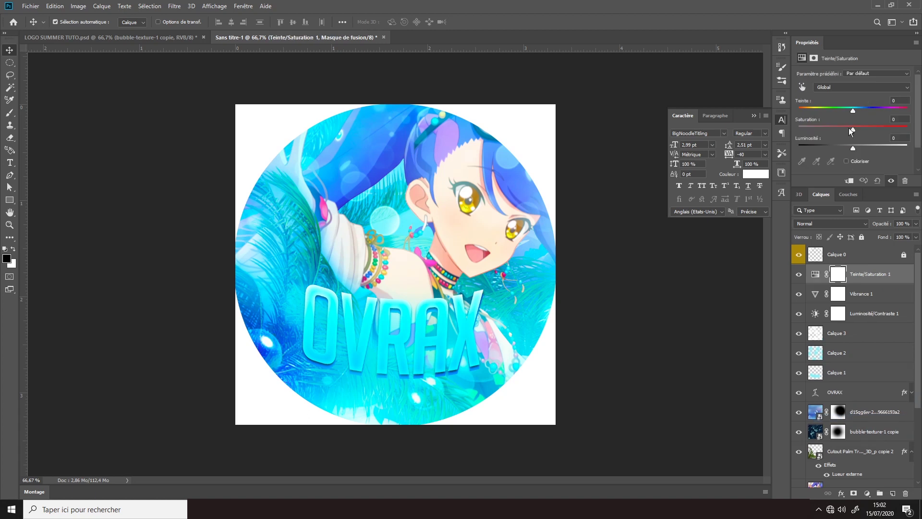
pyautogui.moveTo(854, 128)
pyautogui.mouseDown()
pyautogui.moveTo(880, 128)
pyautogui.moveTo(796, 111)
pyautogui.moveTo(872, 112)
pyautogui.moveTo(847, 118)
pyautogui.mouseUp()
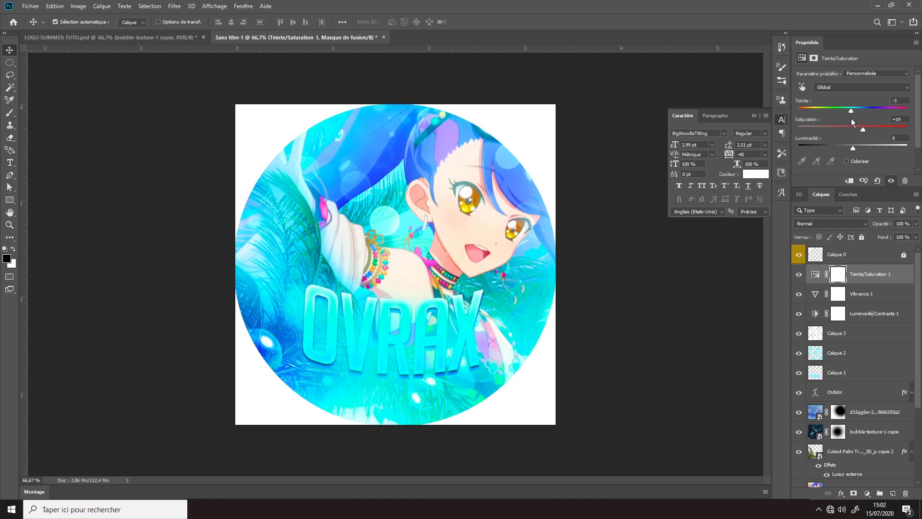
pyautogui.moveTo(852, 120)
pyautogui.mouseDown()
pyautogui.moveTo(887, 121)
pyautogui.moveTo(880, 126)
pyautogui.moveTo(902, 134)
pyautogui.moveTo(856, 130)
pyautogui.mouseUp()
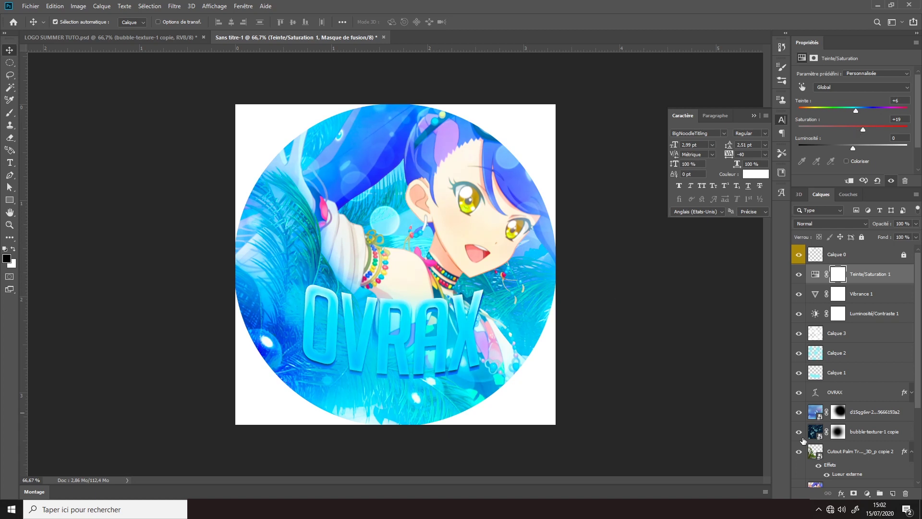
pyautogui.click(869, 497)
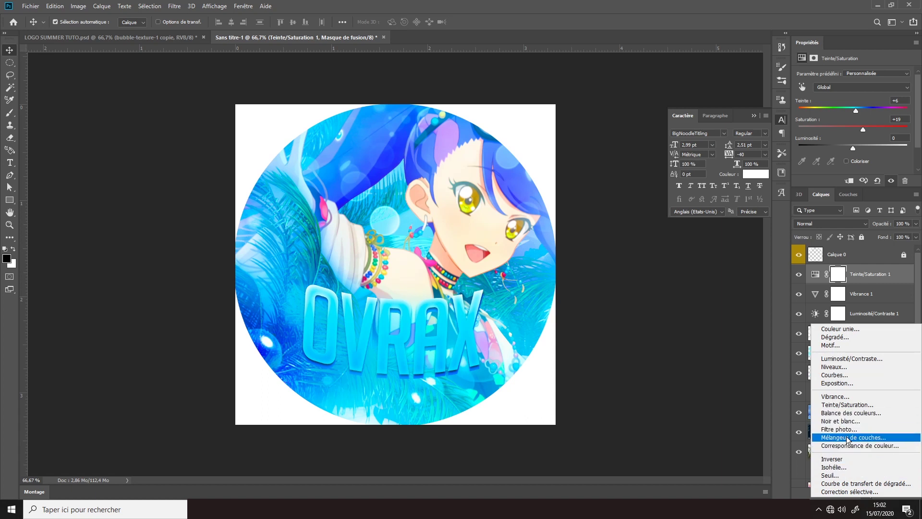
# Add a Filtre refroidissant (80) photo filter and a Color Lookup layer using 3Strip.look.
pyautogui.click(860, 429)
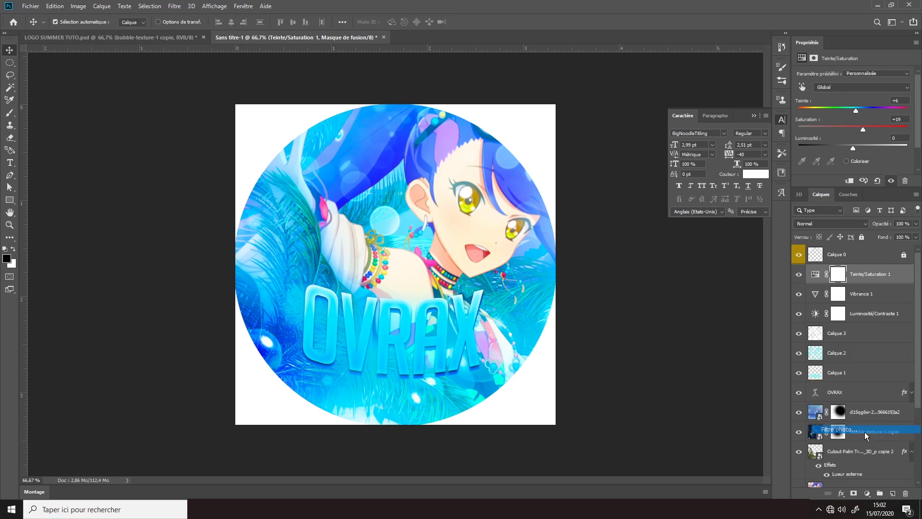
pyautogui.click(860, 76)
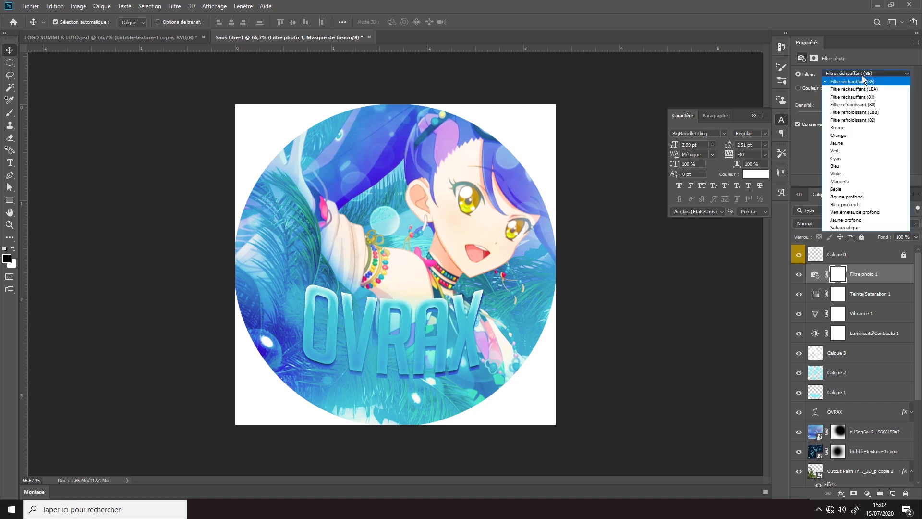
pyautogui.click(886, 105)
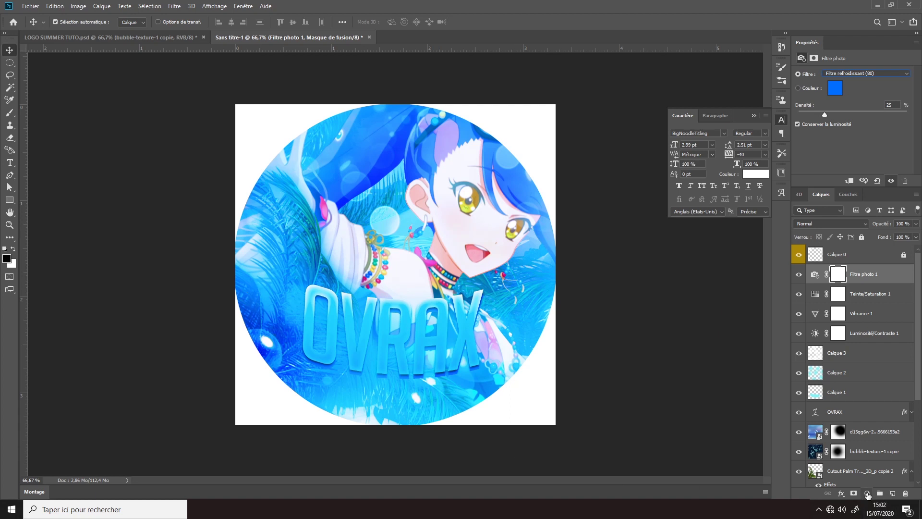
pyautogui.click(868, 494)
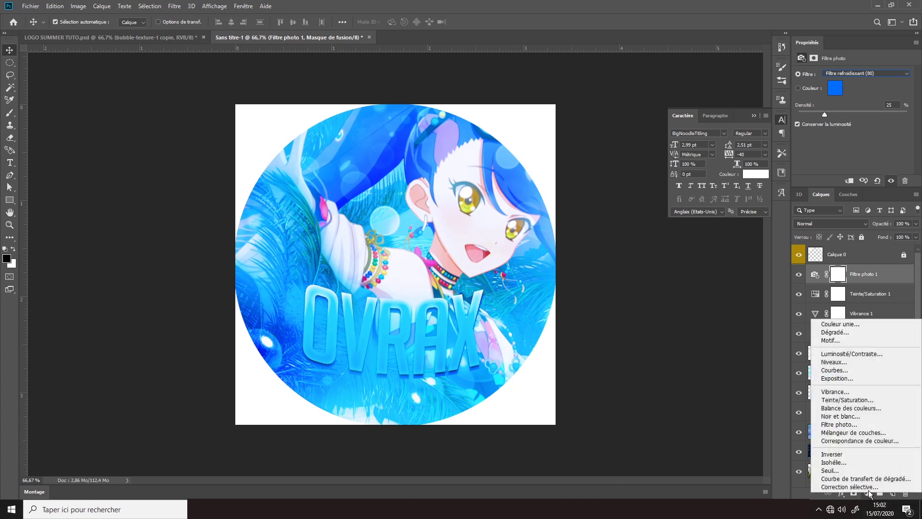
pyautogui.click(870, 442)
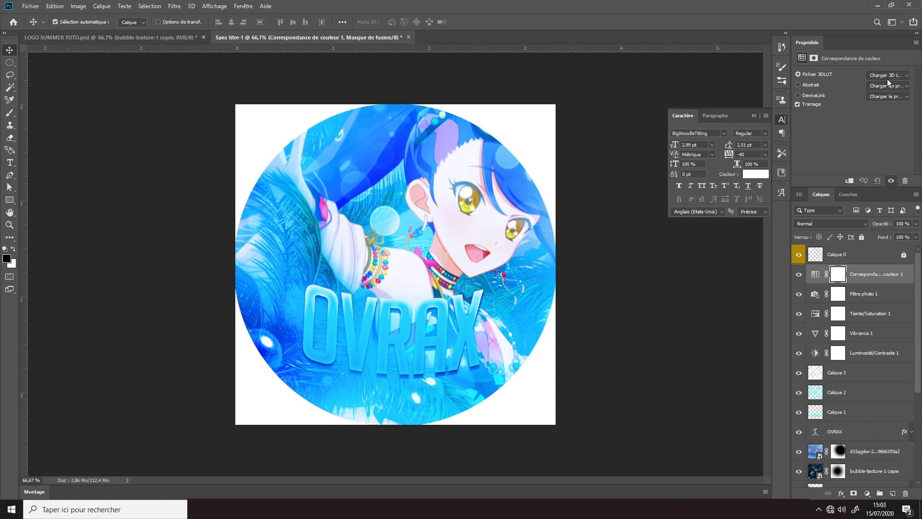
pyautogui.click(887, 79)
pyautogui.click(826, 115)
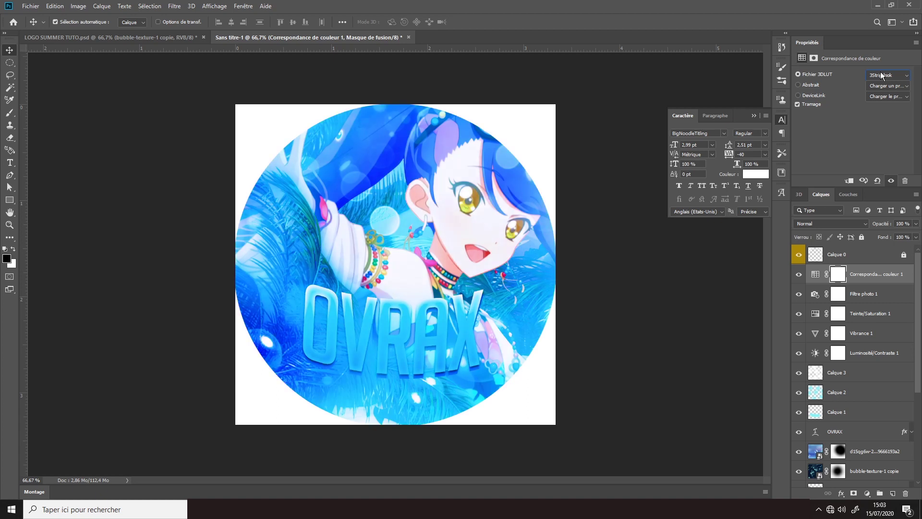
pyautogui.scroll(-1, 882, 75)
# Add a second Color Lookup layer with Bleach Bypass.look at about 8% opacity.
pyautogui.click(865, 492)
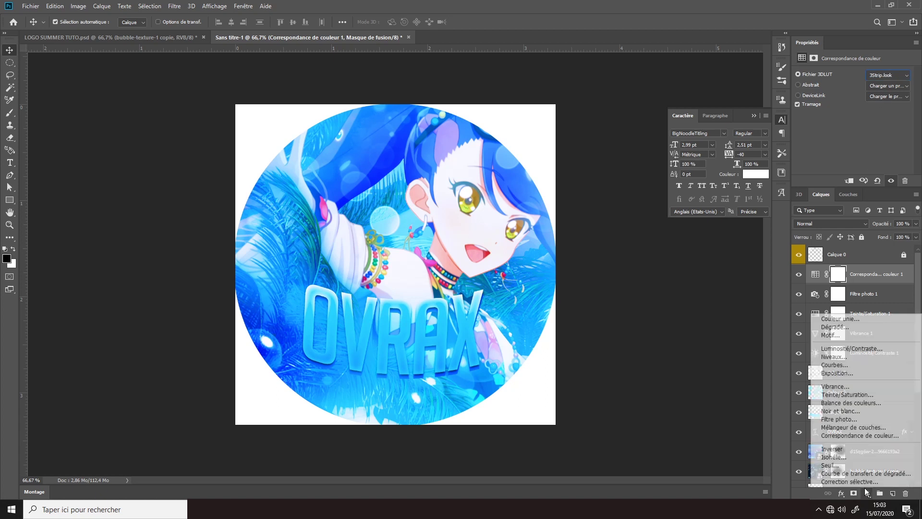
pyautogui.click(883, 436)
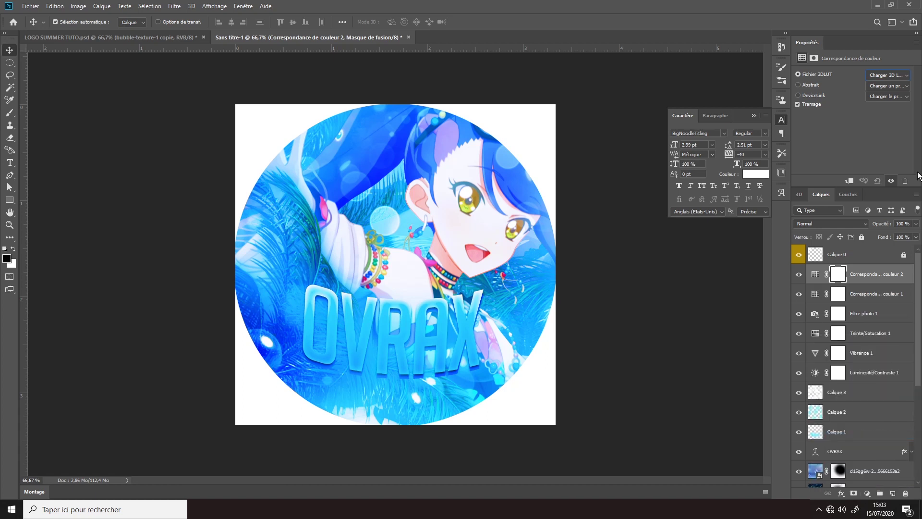
pyautogui.click(897, 75)
pyautogui.click(875, 132)
pyautogui.click(916, 224)
pyautogui.moveTo(916, 236); pyautogui.dragTo(873, 238)
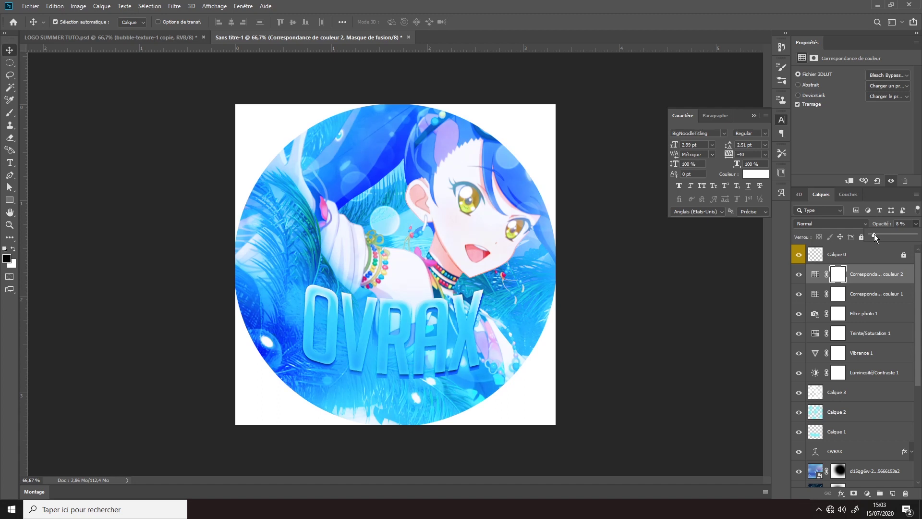
pyautogui.click(867, 494)
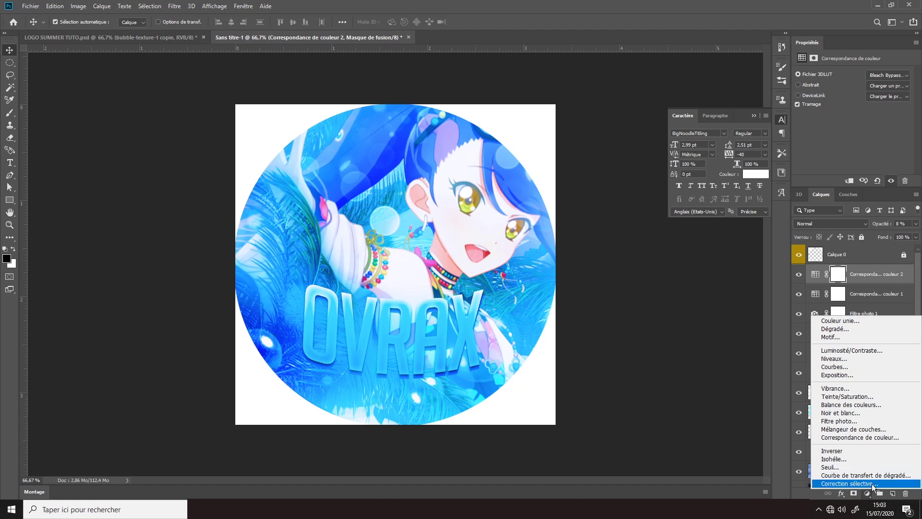
# Add a Correction sélective layer with Cyans set to cyan +46, magenta -30, yellow -20, black +59.
pyautogui.click(872, 483)
pyautogui.click(861, 84)
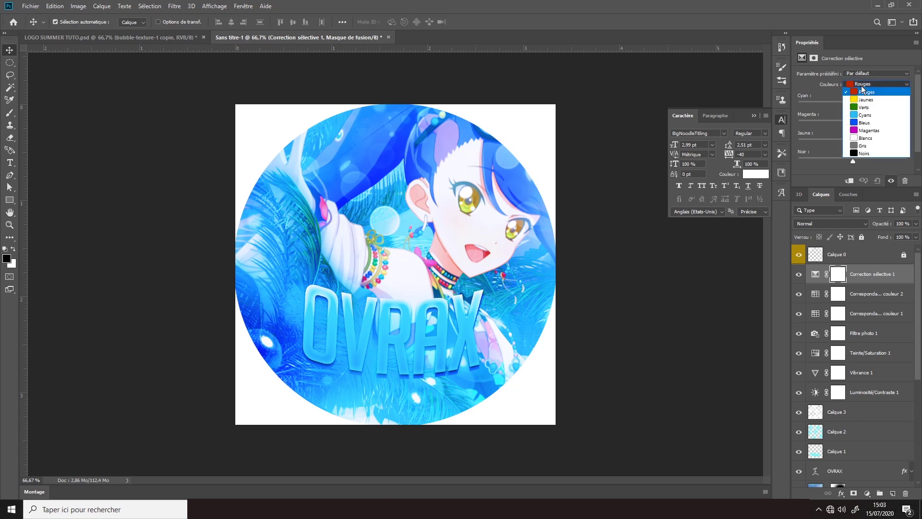
pyautogui.click(871, 83)
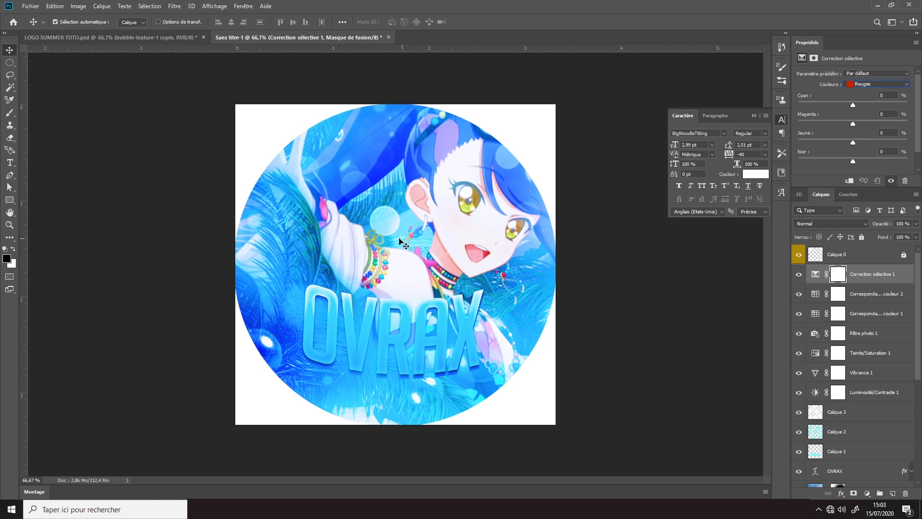
pyautogui.click(855, 85)
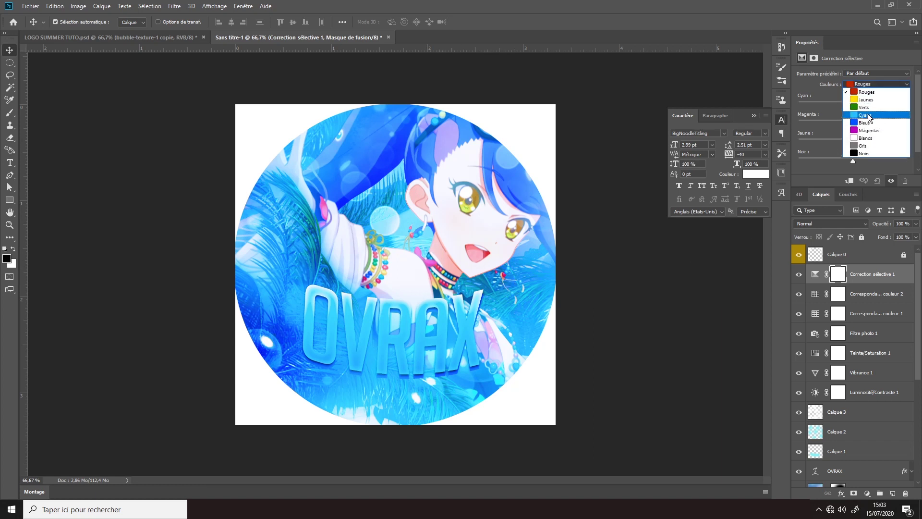
pyautogui.click(870, 116)
pyautogui.moveTo(854, 103); pyautogui.dragTo(781, 108)
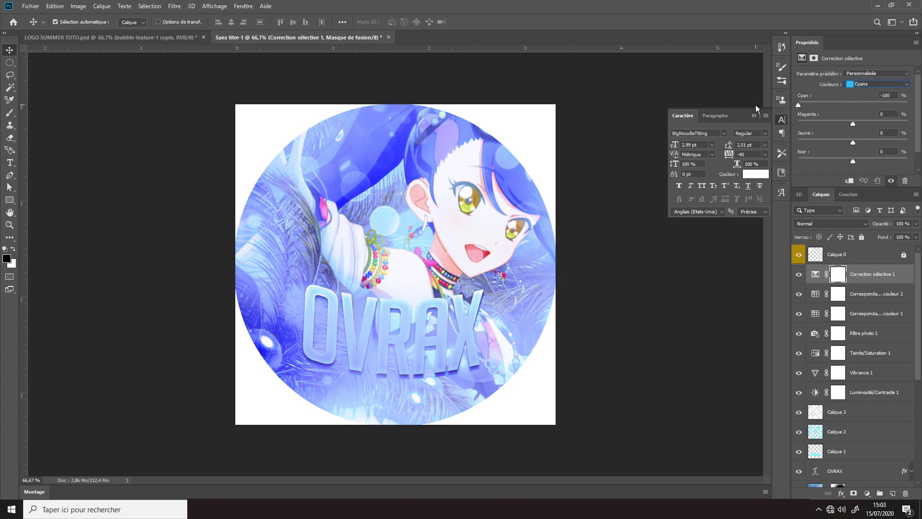
pyautogui.moveTo(765, 105)
pyautogui.mouseDown()
pyautogui.moveTo(886, 105)
pyautogui.moveTo(887, 96)
pyautogui.mouseUp()
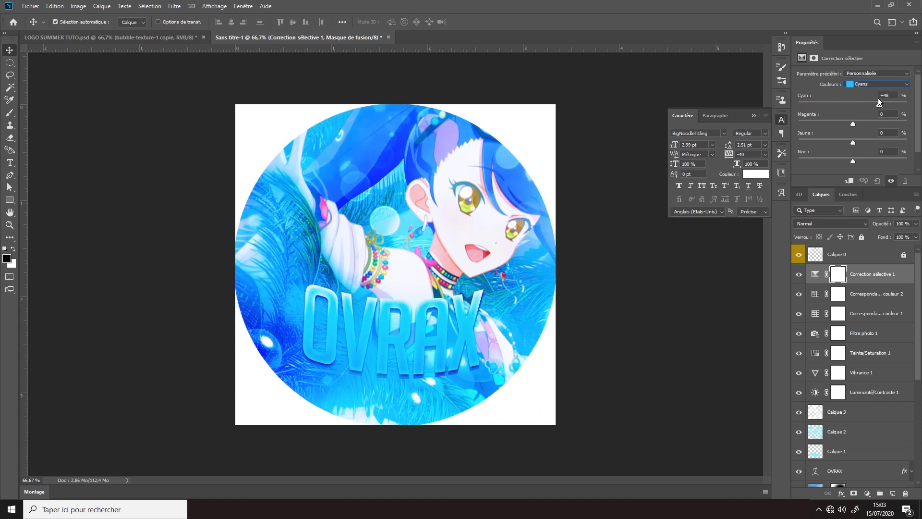
pyautogui.moveTo(854, 124)
pyautogui.mouseDown()
pyautogui.moveTo(796, 126)
pyautogui.moveTo(842, 137)
pyautogui.mouseUp()
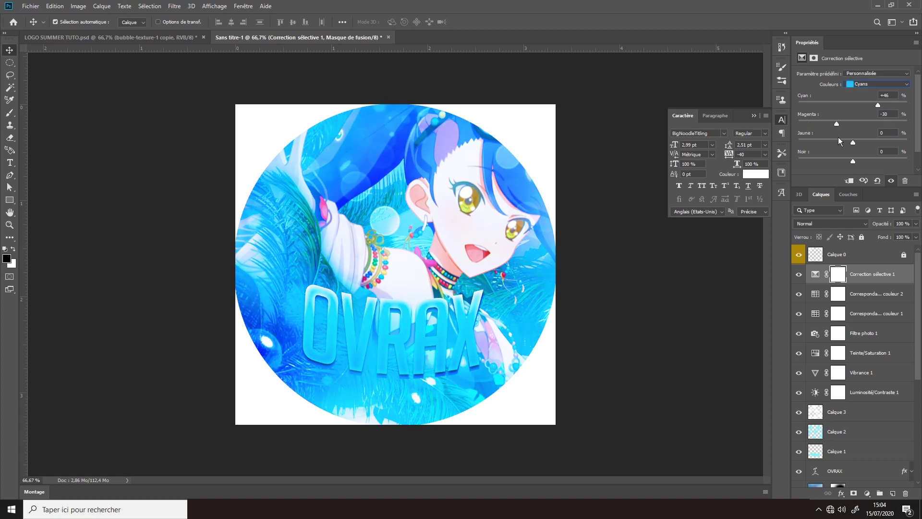
pyautogui.moveTo(873, 143); pyautogui.dragTo(797, 144)
pyautogui.moveTo(865, 143); pyautogui.dragTo(798, 144)
pyautogui.moveTo(853, 161)
pyautogui.mouseDown()
pyautogui.moveTo(766, 163)
pyautogui.moveTo(907, 161)
pyautogui.moveTo(709, 166)
pyautogui.mouseUp()
pyautogui.moveTo(903, 165); pyautogui.dragTo(886, 166)
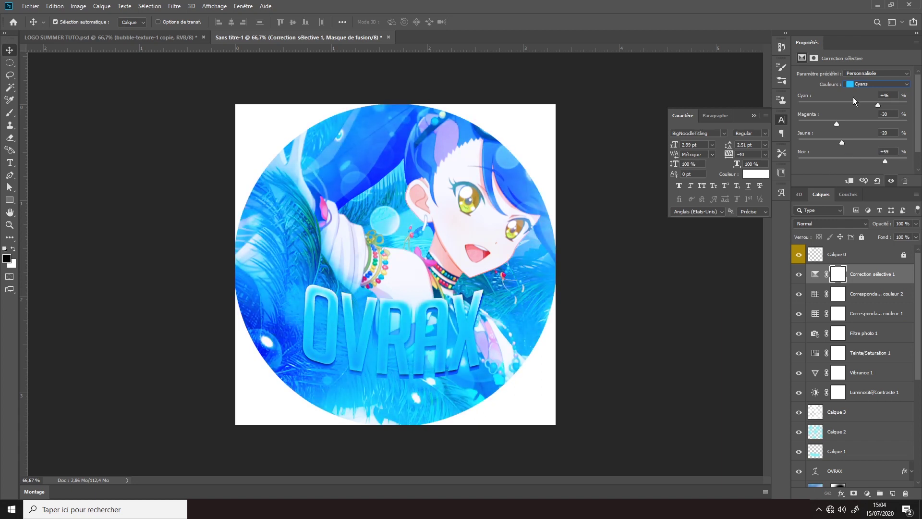
# In the same layer, set Bleus to cyan -39, magenta +15, yellow -2, black +41.
pyautogui.click(876, 84)
pyautogui.click(877, 124)
pyautogui.moveTo(855, 104); pyautogui.dragTo(749, 109)
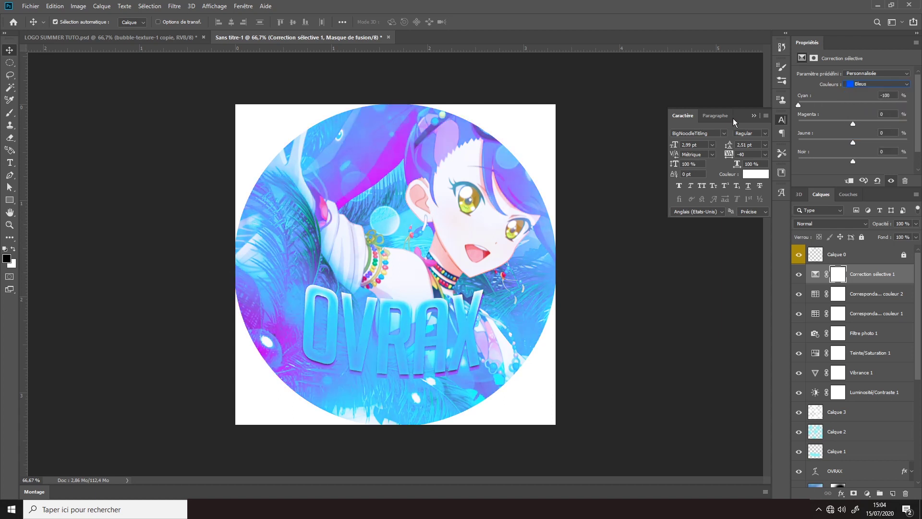
pyautogui.moveTo(799, 106)
pyautogui.mouseDown()
pyautogui.moveTo(840, 124)
pyautogui.moveTo(820, 125)
pyautogui.moveTo(869, 125)
pyautogui.moveTo(861, 136)
pyautogui.moveTo(809, 143)
pyautogui.mouseUp()
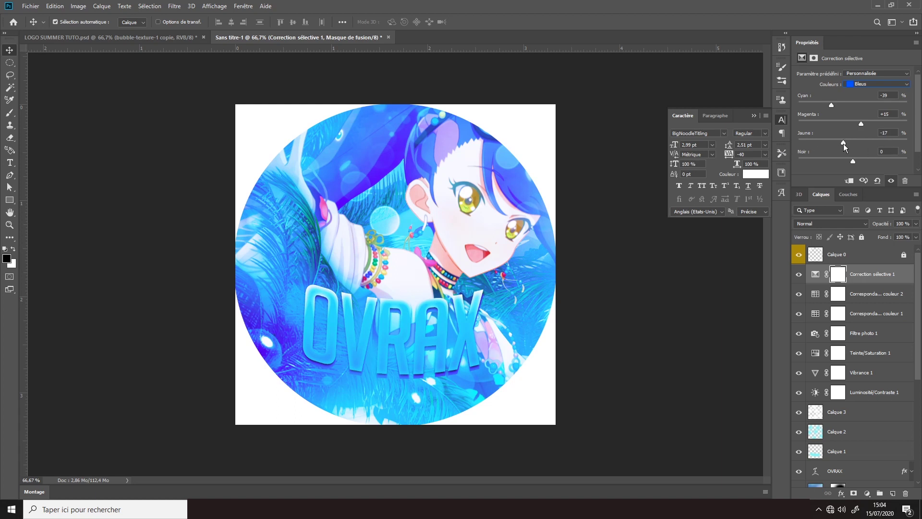
pyautogui.moveTo(854, 162); pyautogui.dragTo(879, 162)
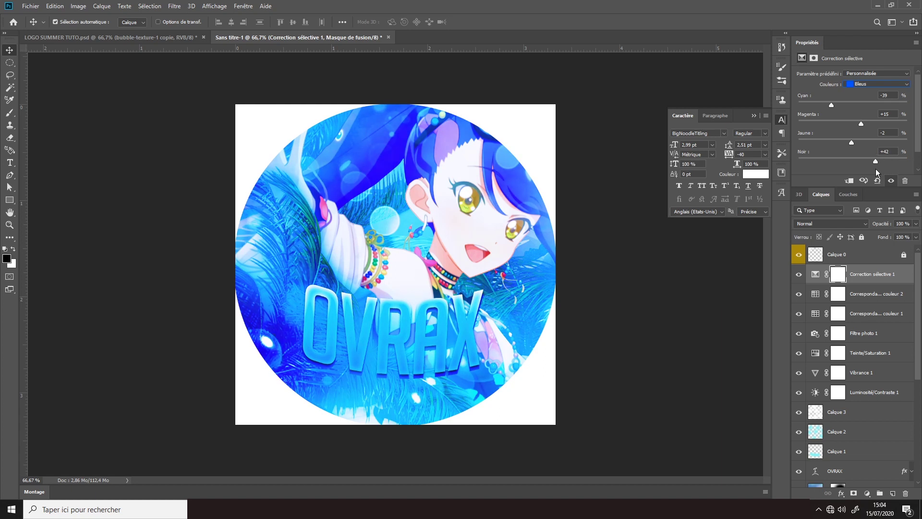
pyautogui.moveTo(876, 169); pyautogui.dragTo(876, 169)
pyautogui.click(118, 162)
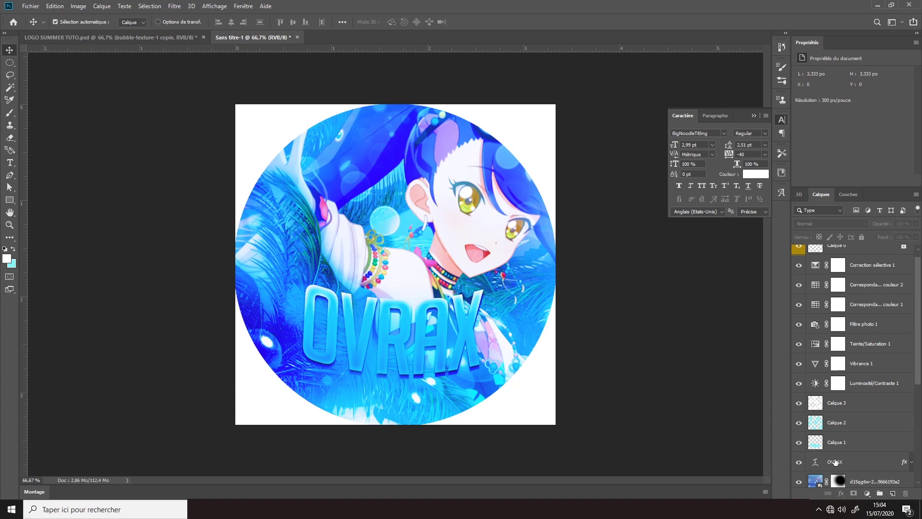
# Add a white-to-cyan gradient map blended in Superposition at 7% opacity.
pyautogui.click(877, 265)
pyautogui.click(868, 493)
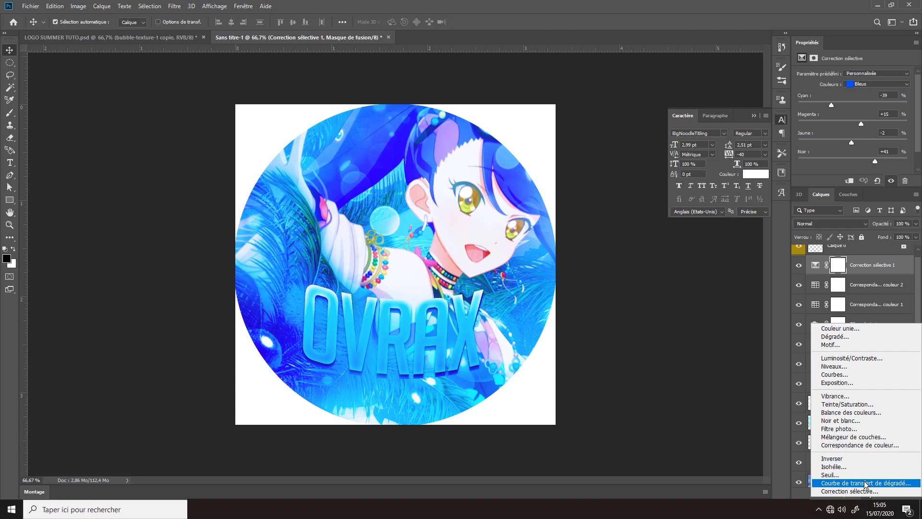
pyautogui.click(865, 483)
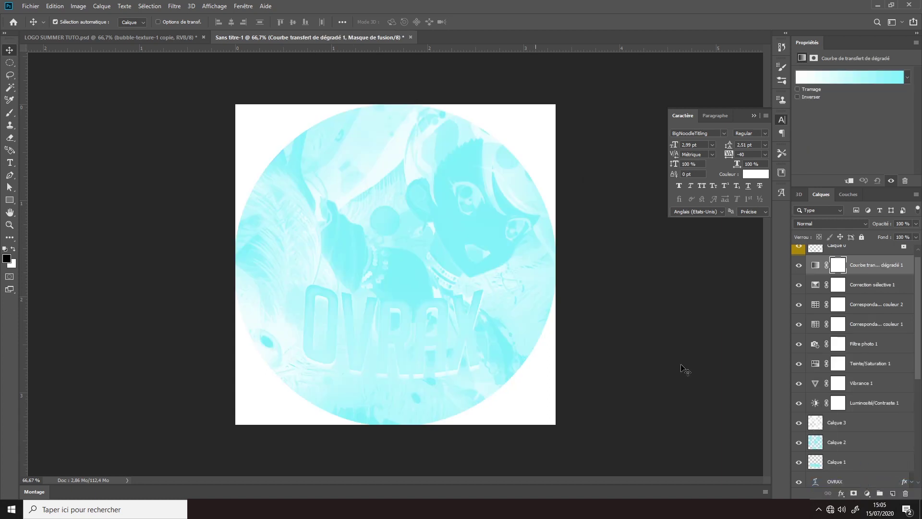
pyautogui.click(814, 82)
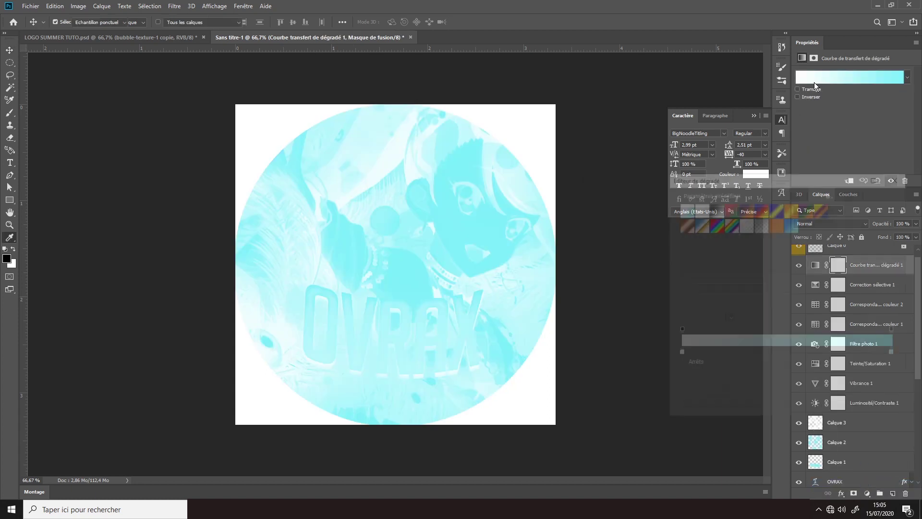
pyautogui.click(867, 197)
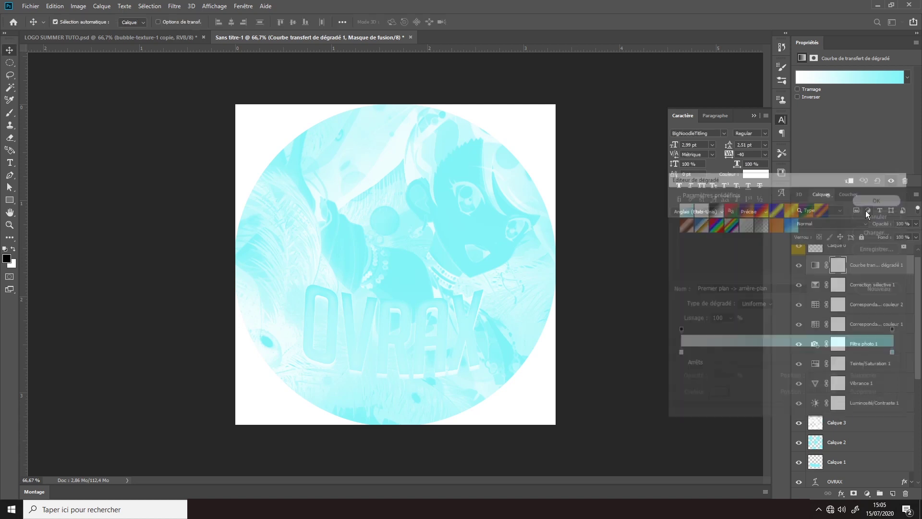
pyautogui.click(838, 224)
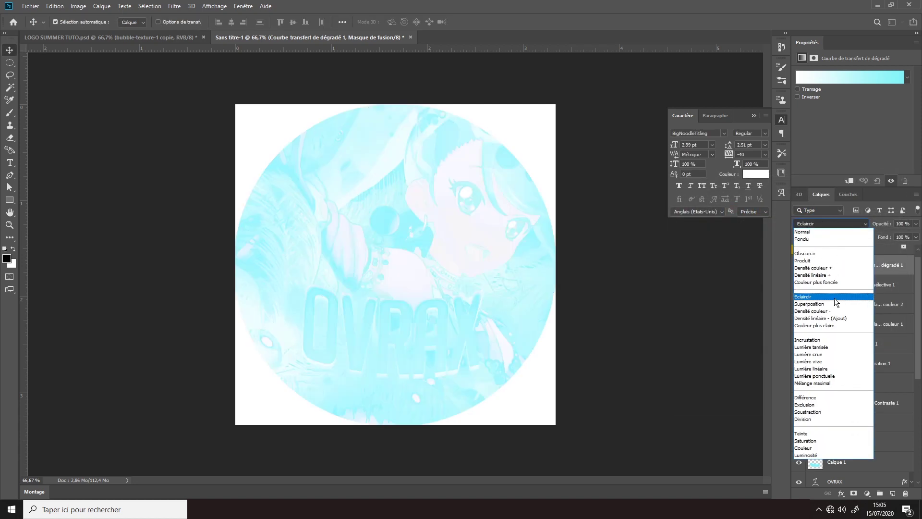
pyautogui.click(834, 303)
pyautogui.click(916, 224)
pyautogui.moveTo(892, 233); pyautogui.dragTo(874, 236)
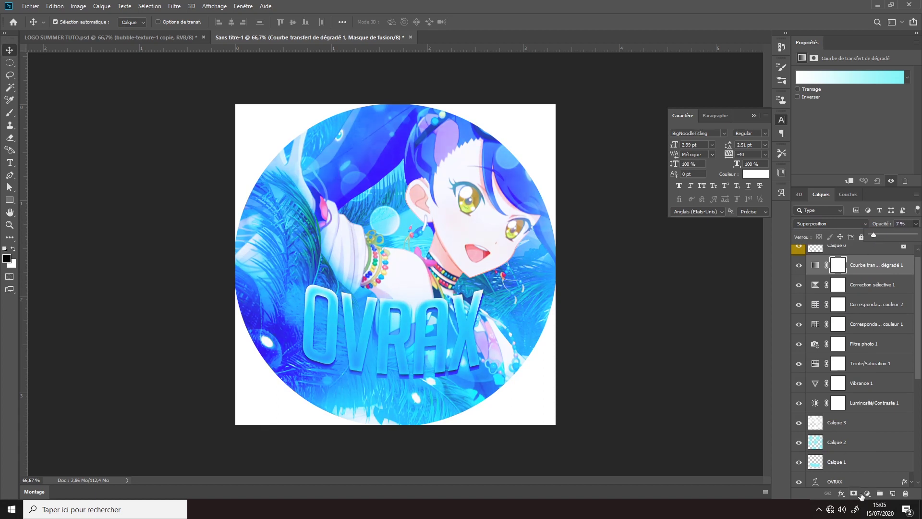
# Add a second, reversed gradient map in Superposition at 3% opacity.
pyautogui.click(867, 492)
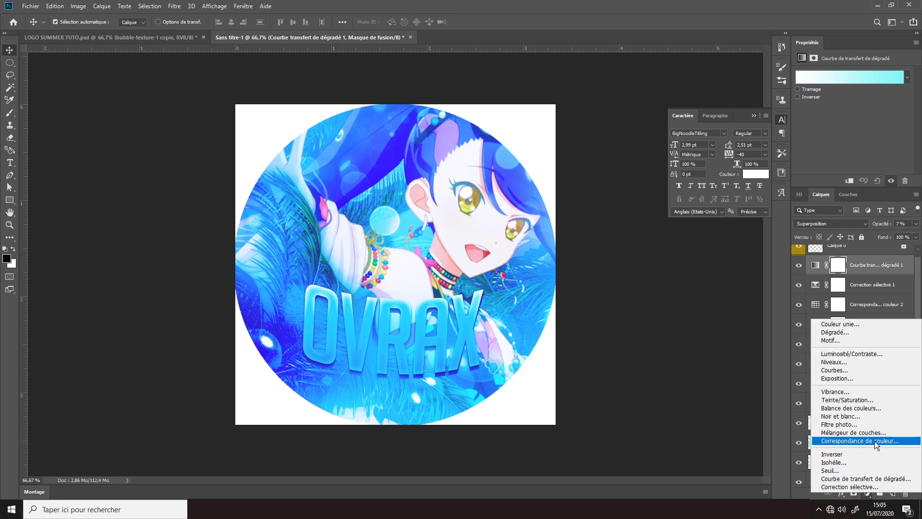
pyautogui.click(864, 479)
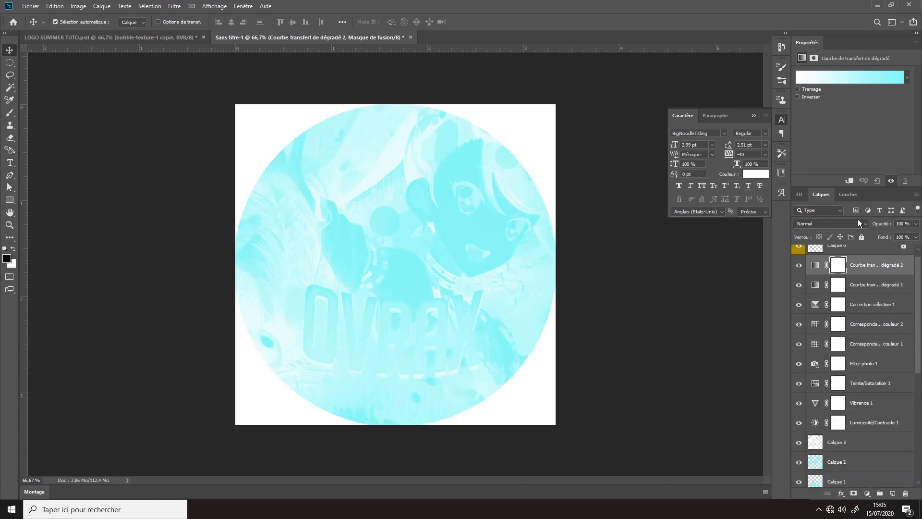
pyautogui.click(811, 97)
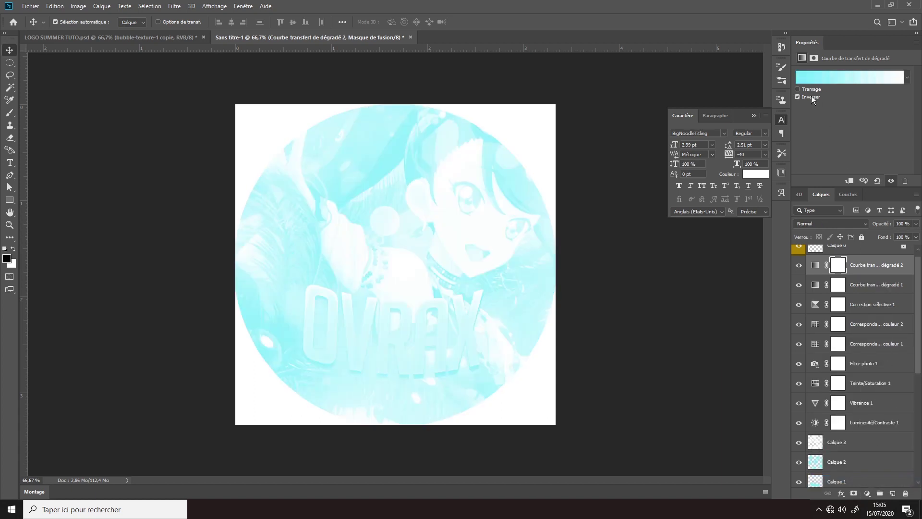
pyautogui.click(829, 224)
pyautogui.click(836, 310)
pyautogui.click(916, 224)
pyautogui.moveTo(916, 234); pyautogui.dragTo(872, 235)
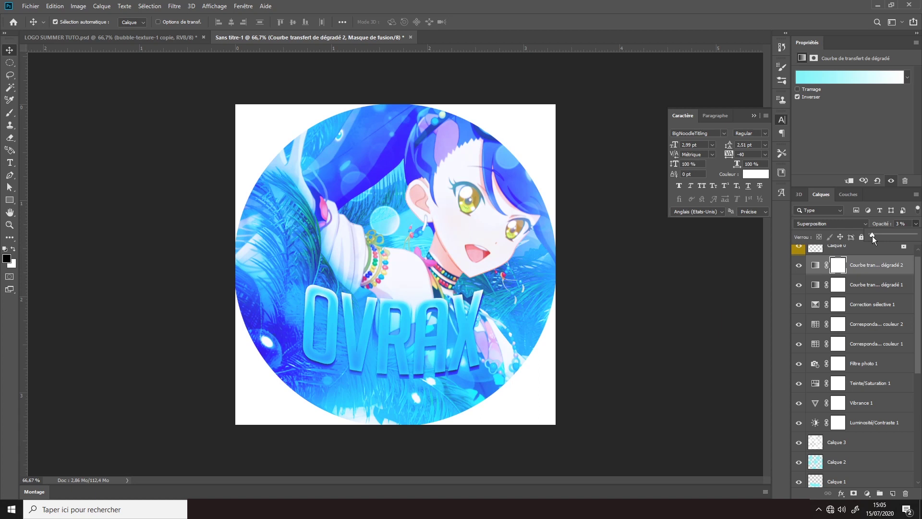
pyautogui.press('Return')
pyautogui.click(129, 178)
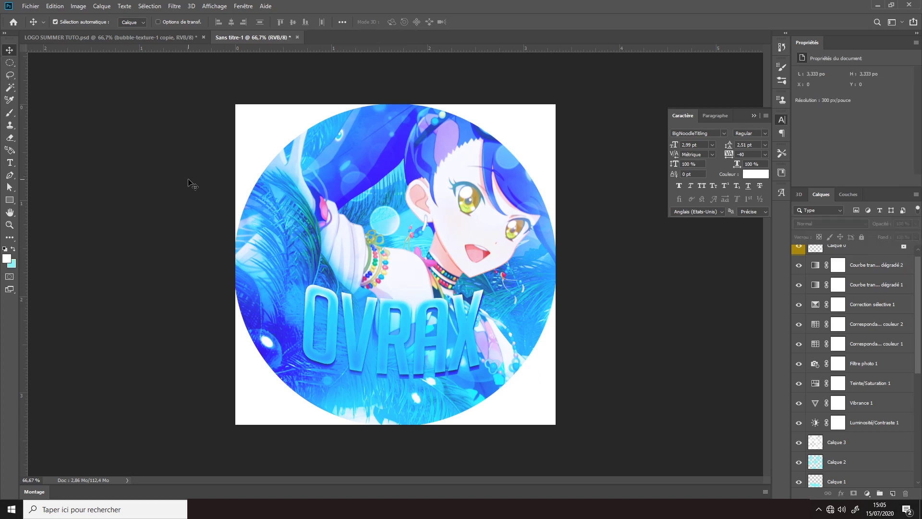